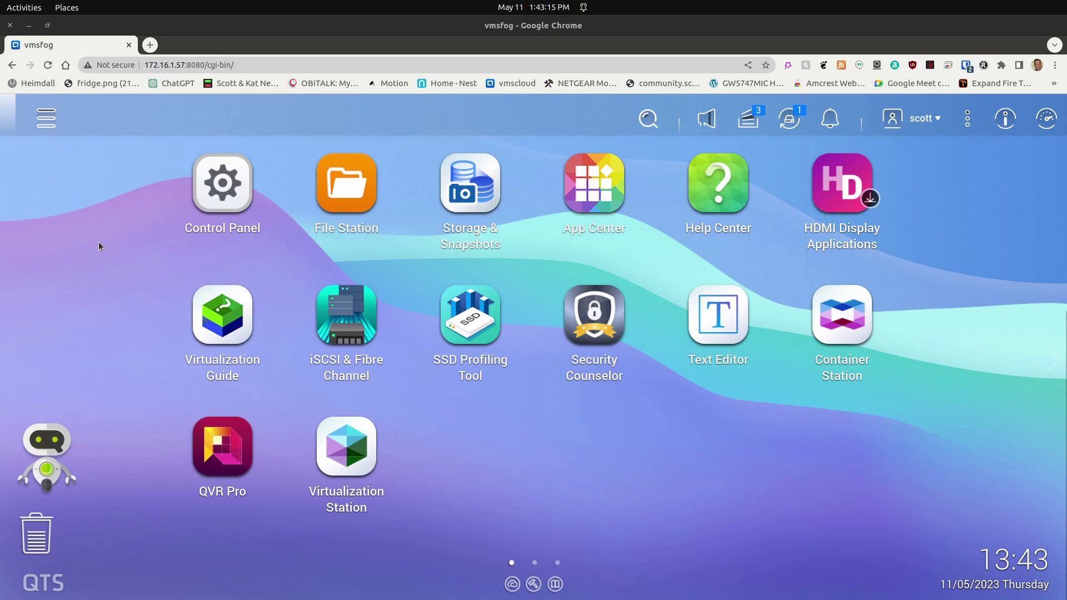
Step: Open Network & Virtual Switch from the Main Menu and maximize it to show the Overview topology
click(47, 119)
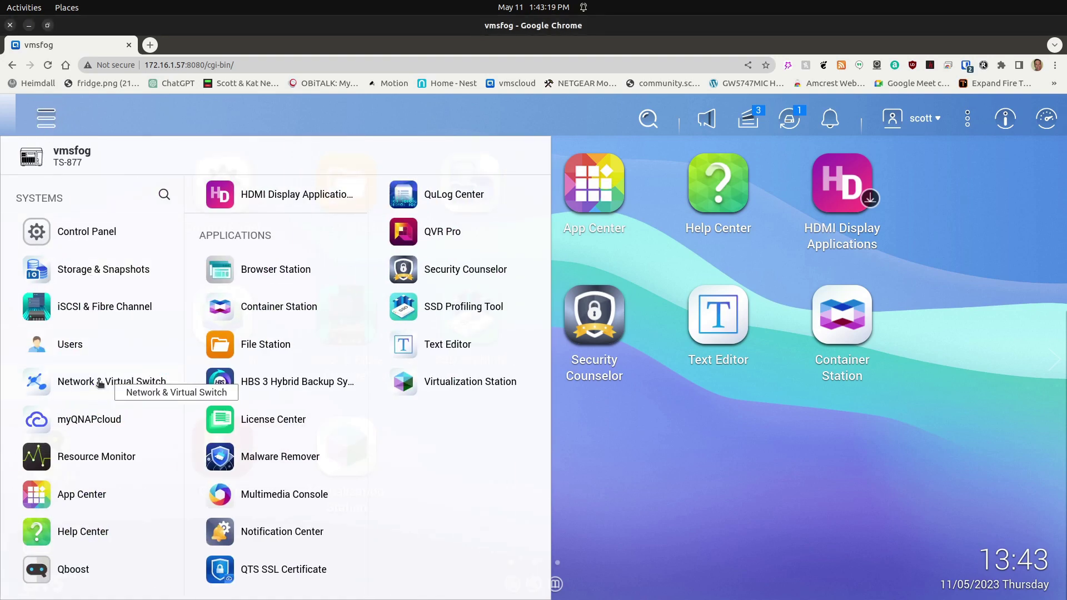
click(87, 383)
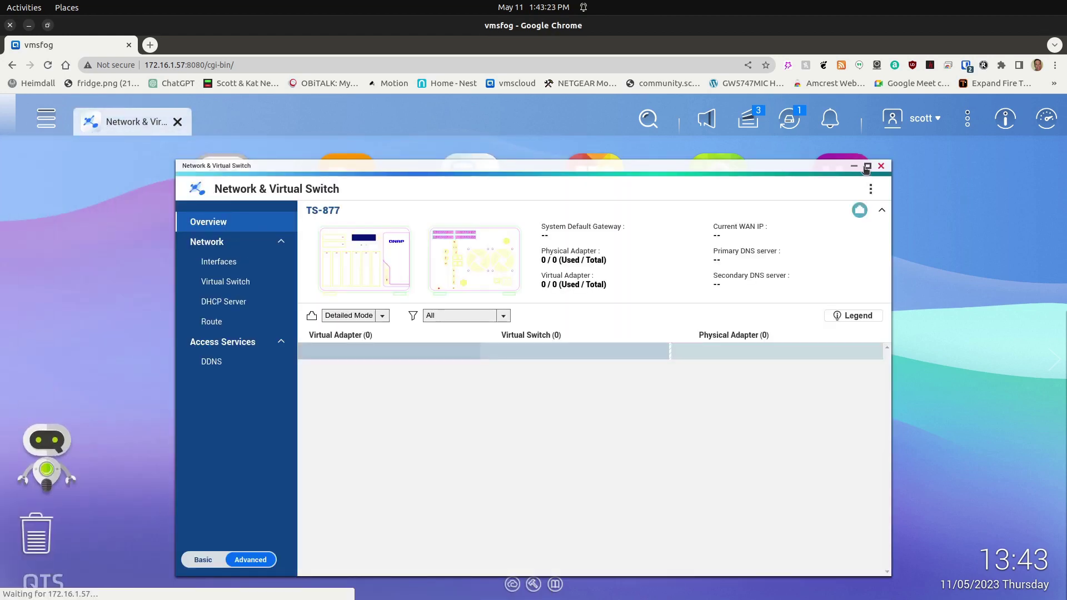
click(868, 166)
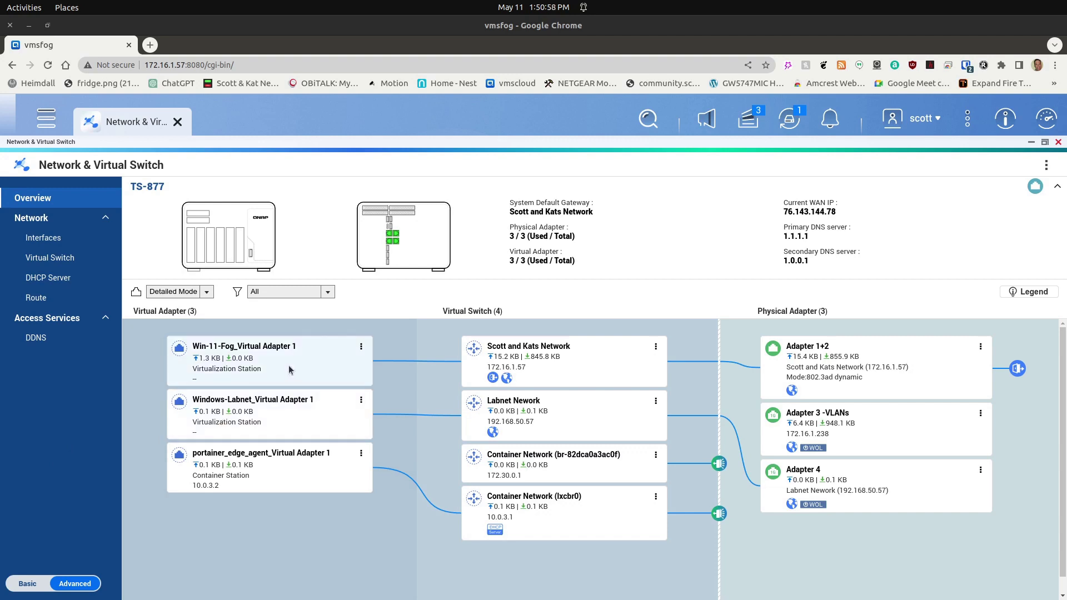
Step: Open the Control Panel maximized at General Settings > Console Management, showing it enabled
click(48, 124)
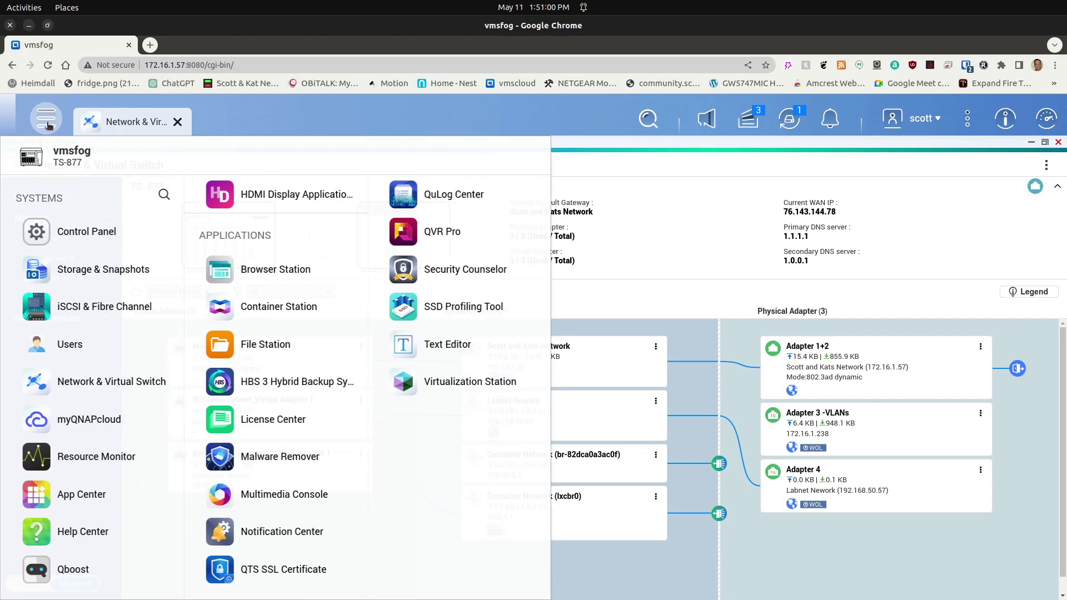
click(87, 232)
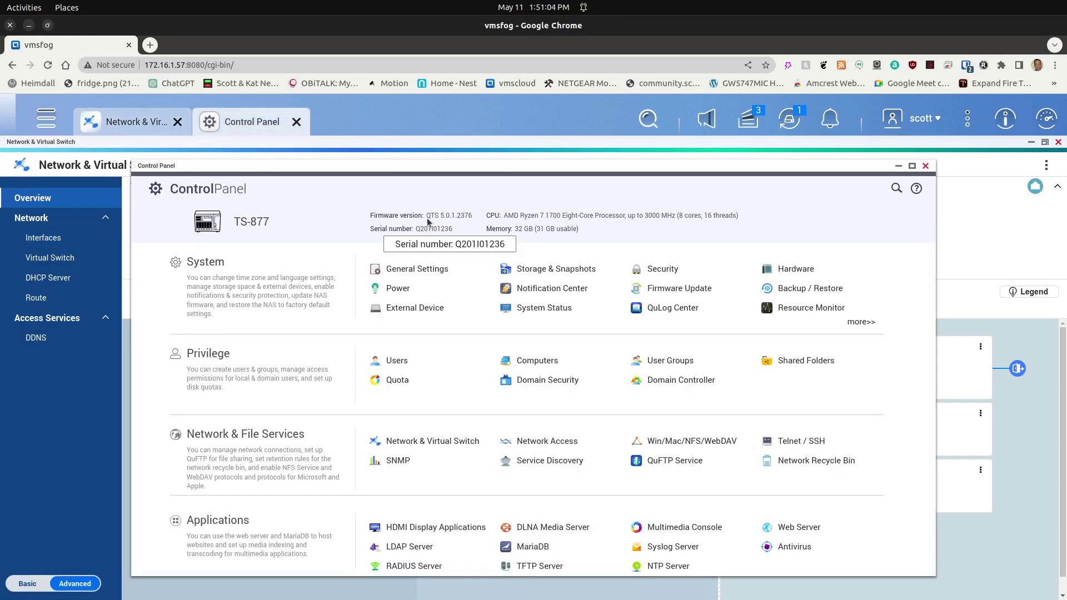
click(912, 167)
click(309, 247)
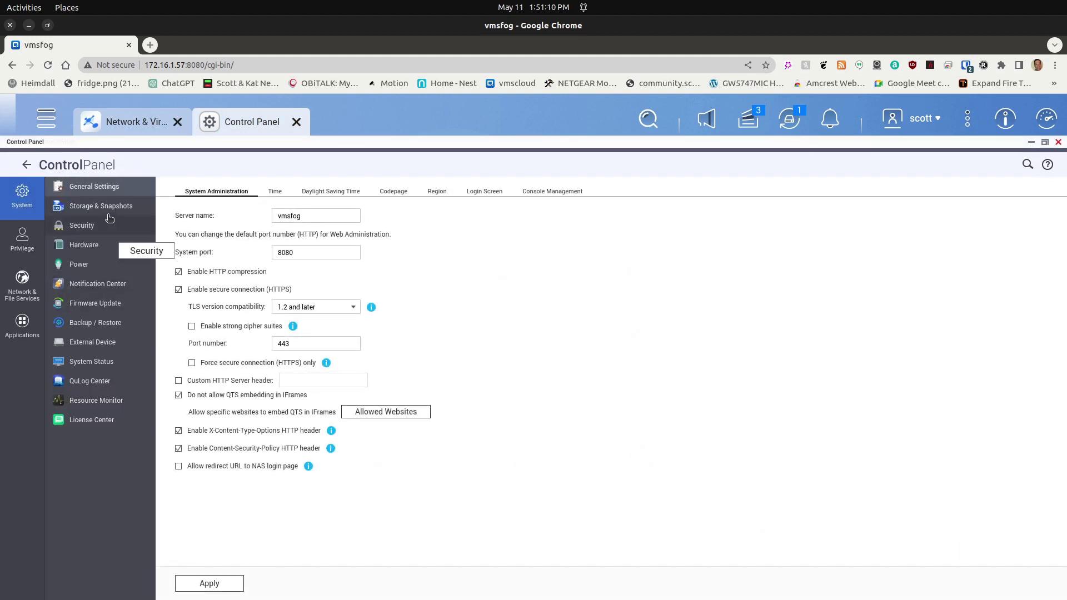
click(542, 191)
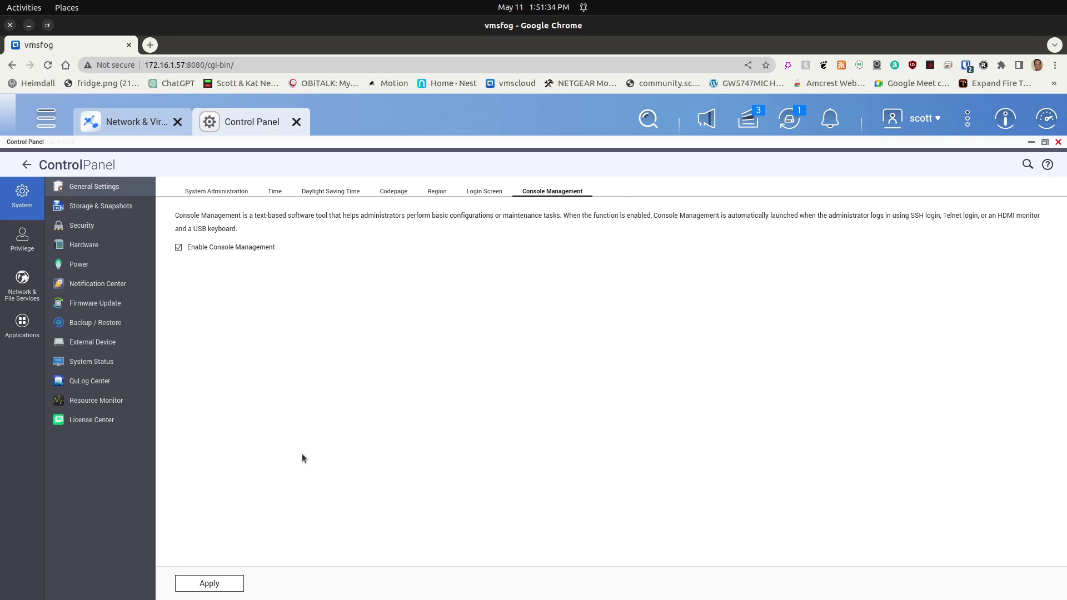
Step: Review Telnet / SSH settings with SSH on port 22, check the admin access list unchanged, and apply
click(24, 280)
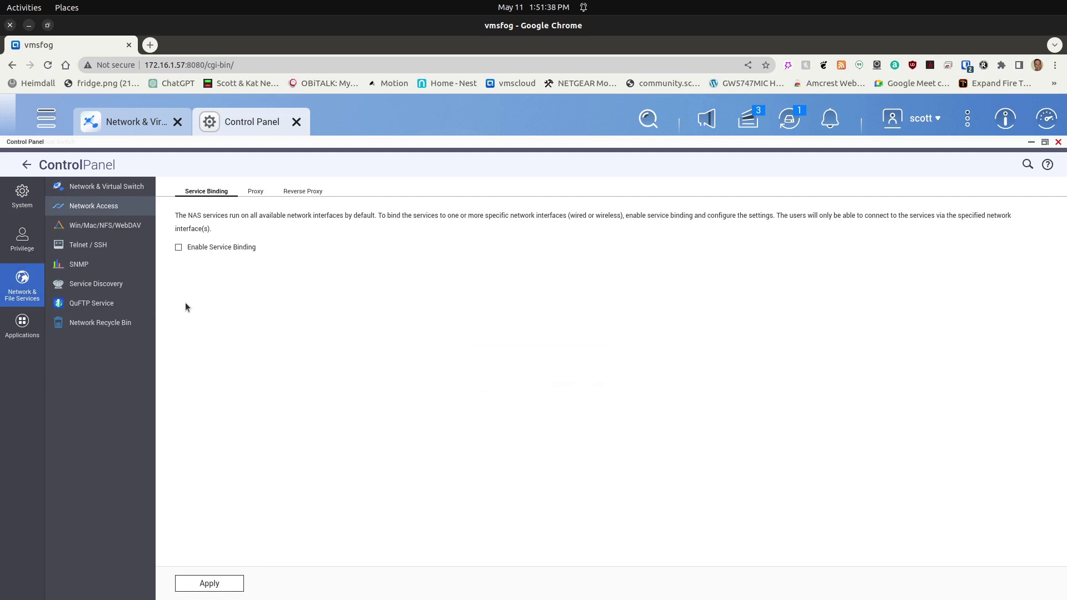
click(133, 249)
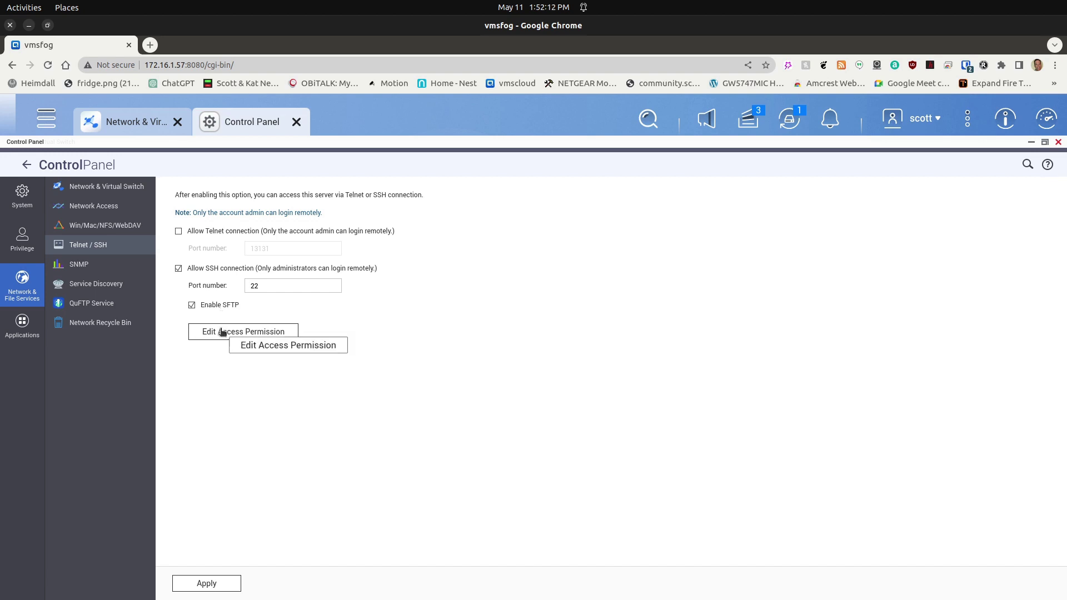
click(222, 332)
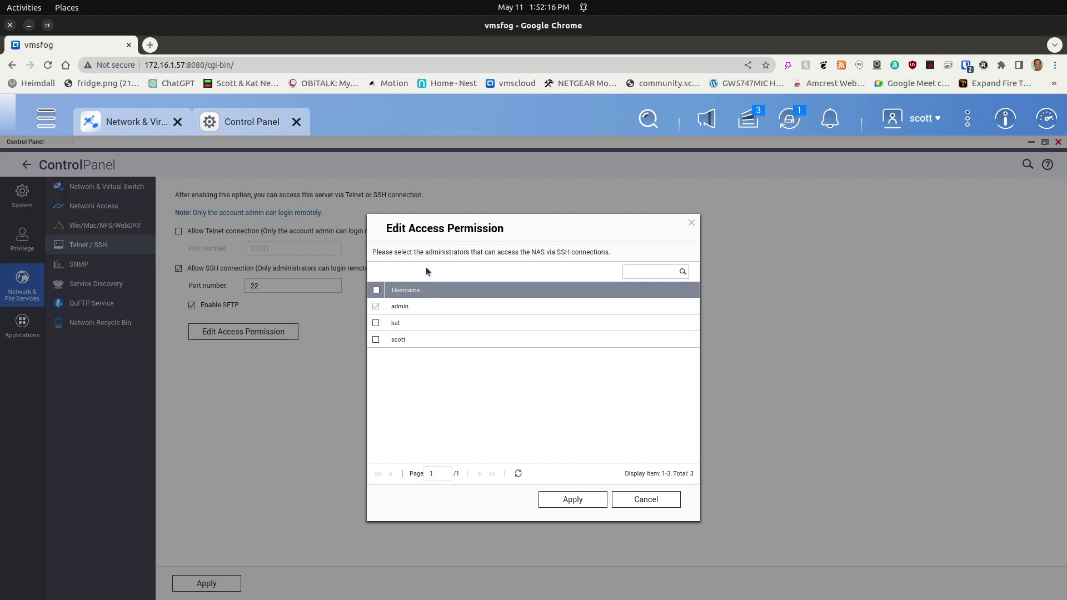
click(691, 225)
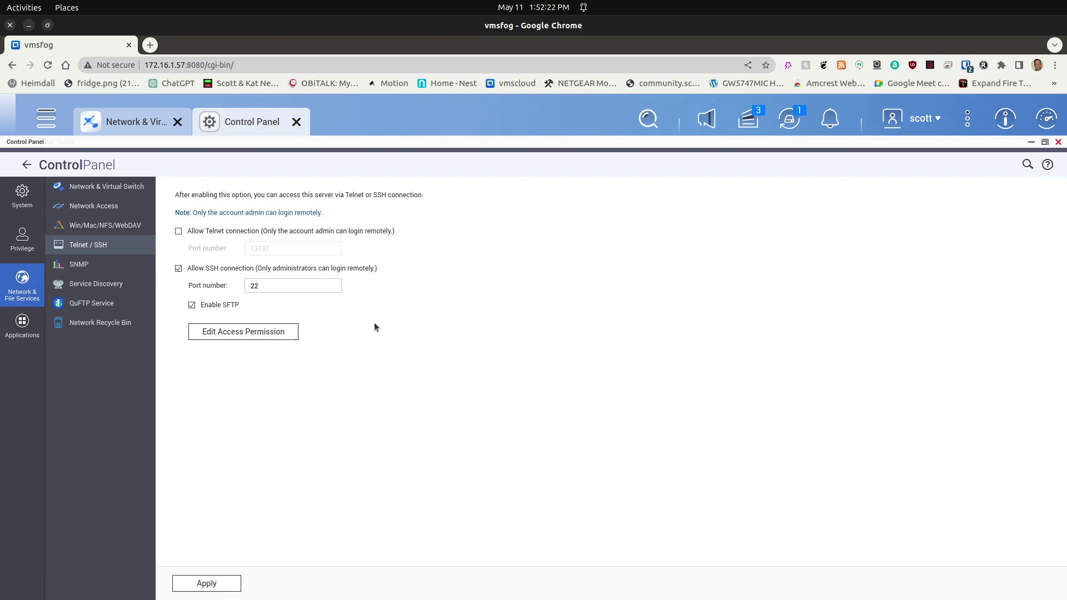
click(207, 584)
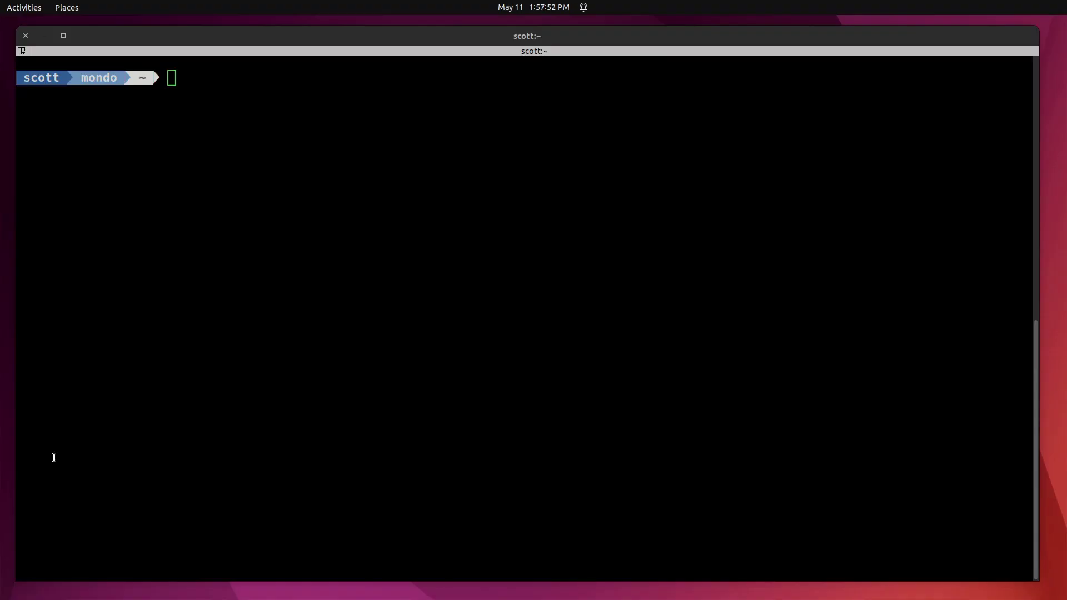
Step: Connect to the NAS with 'ssh admin@vmsfog' in the terminal
click(111, 447)
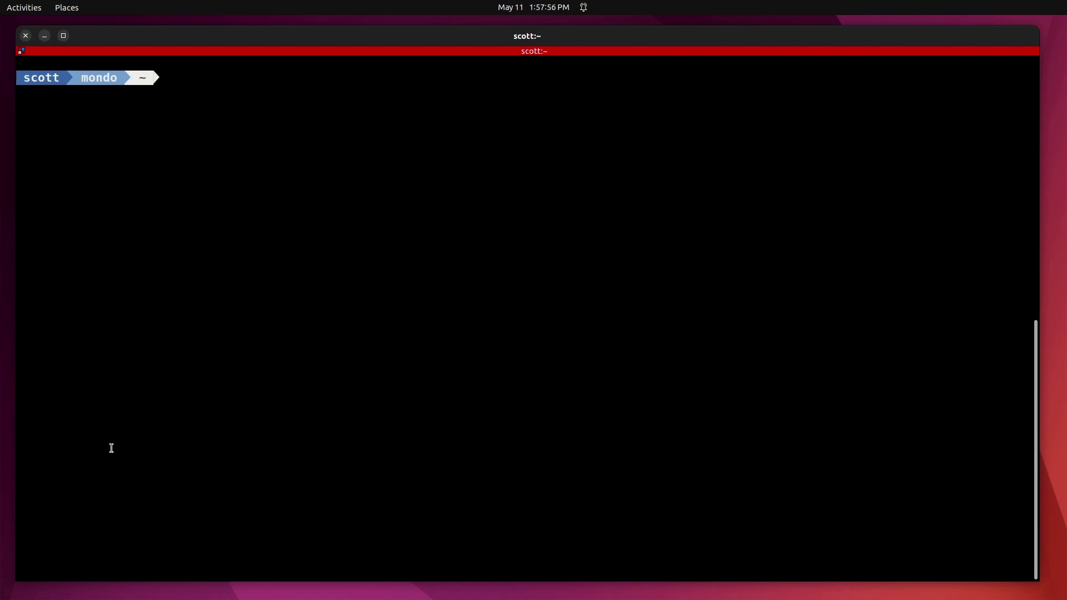
text(ssh admin@vmsfog)
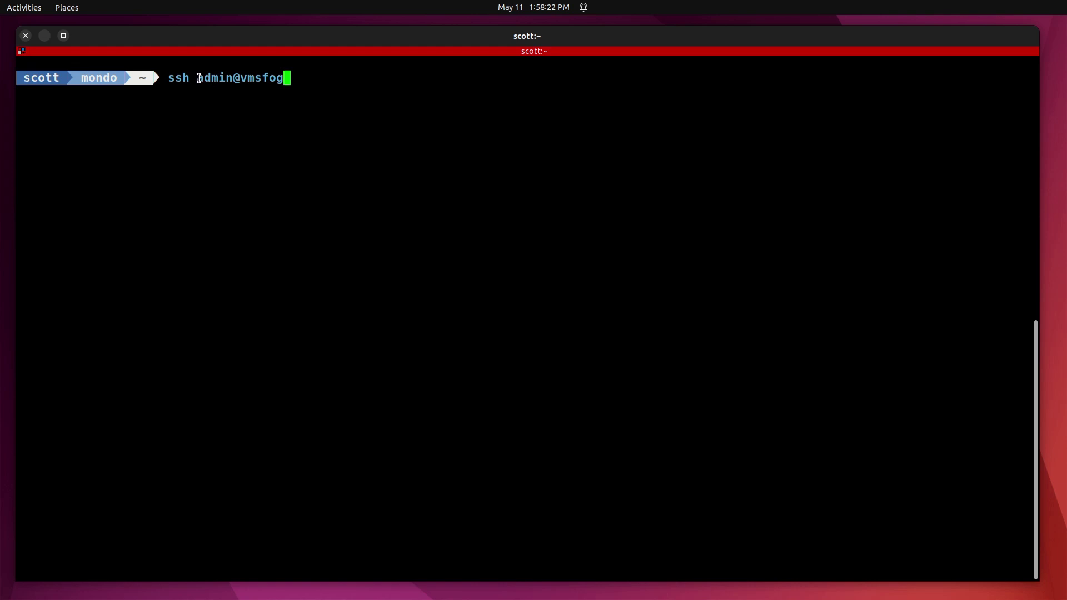
drag(199, 78, 234, 76)
click(233, 101)
key(Return)
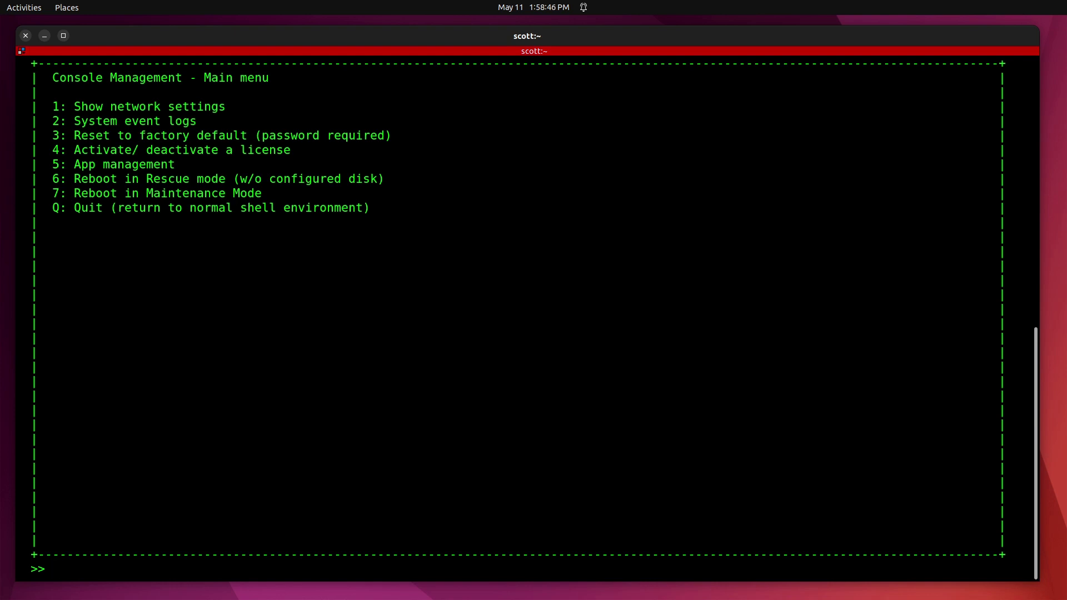
Step: Quit the Console Management menu with q and confirm y to reach the plain shell
text(q)
key(Return)
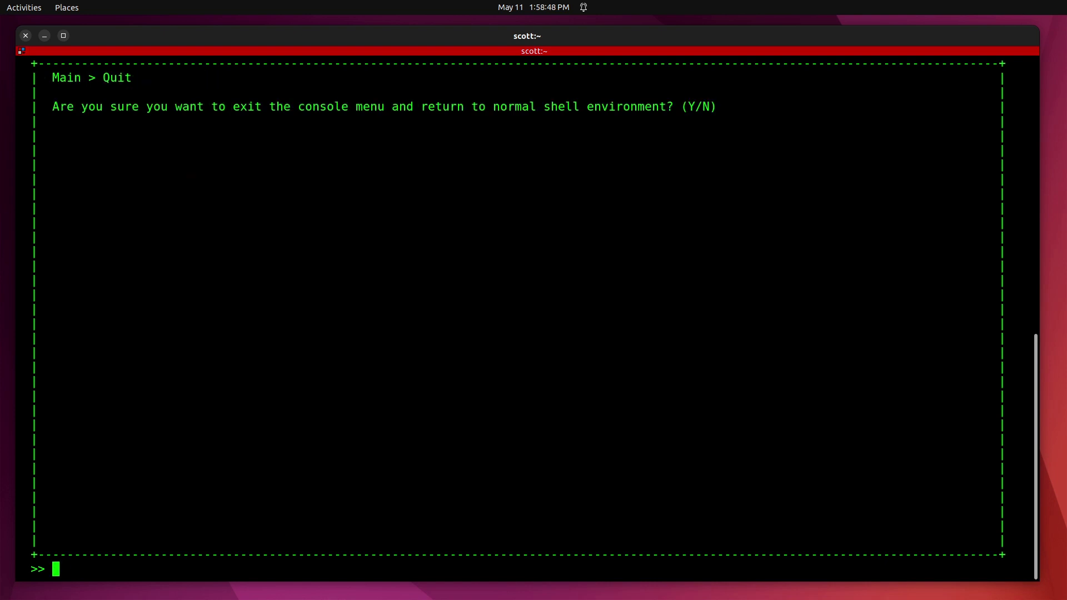
text(y)
key(Return)
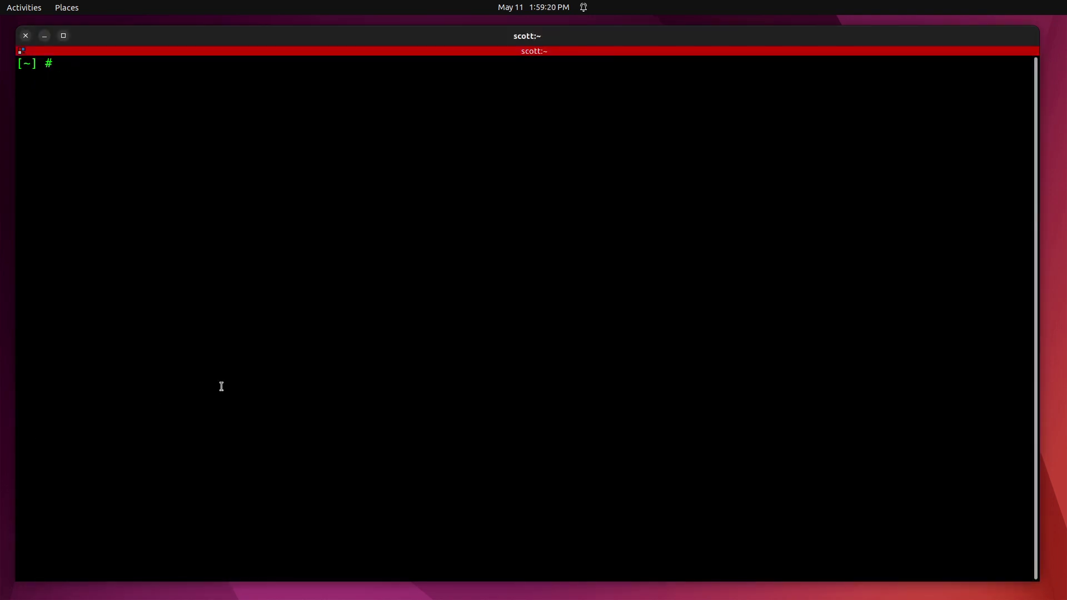
Step: Run ifconfig and scroll back to the top of the interface listing
text(ifconfig)
key(Return)
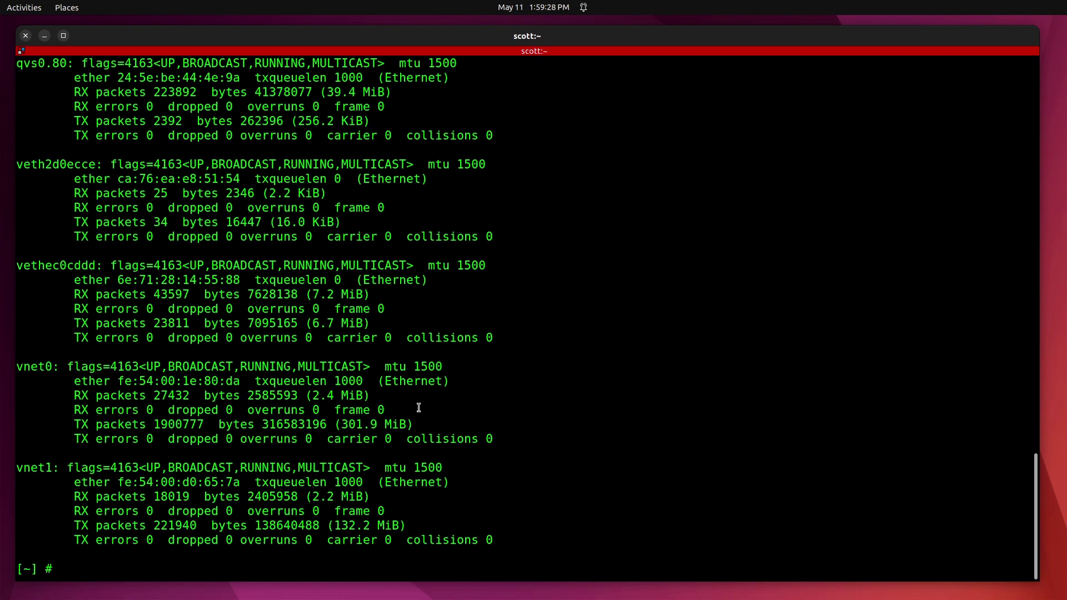
scroll(418, 408, up, 12)
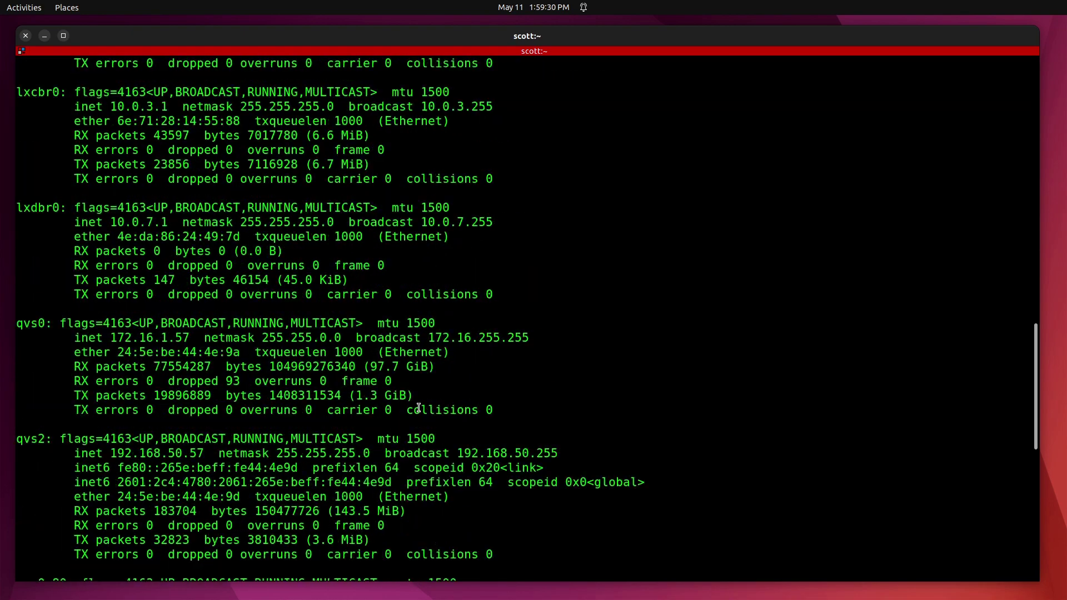
scroll(419, 408, up, 17)
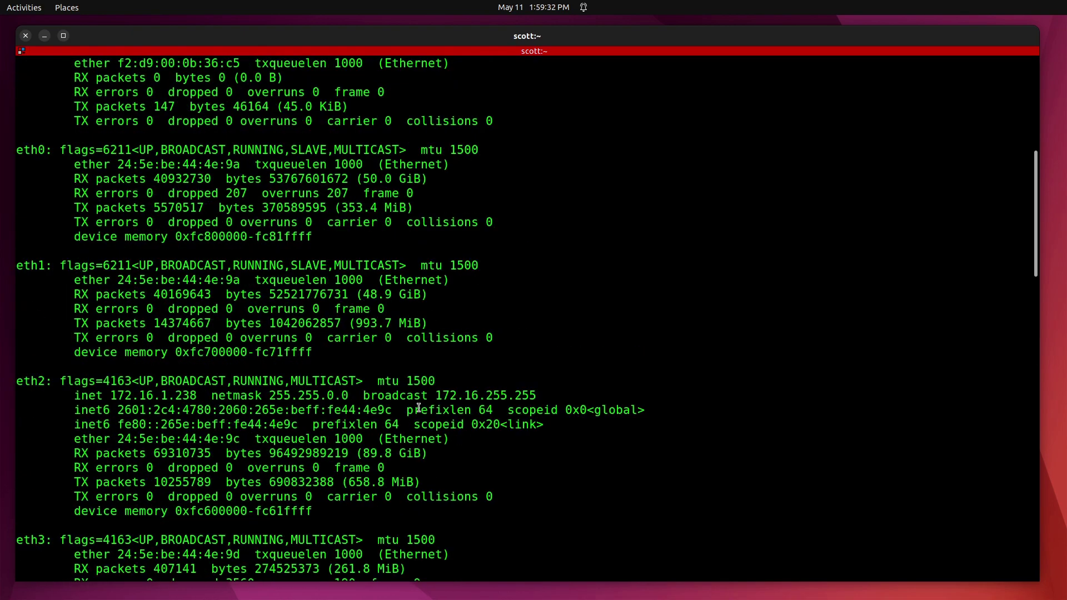
scroll(419, 408, up, 5)
scroll(418, 408, up, 3)
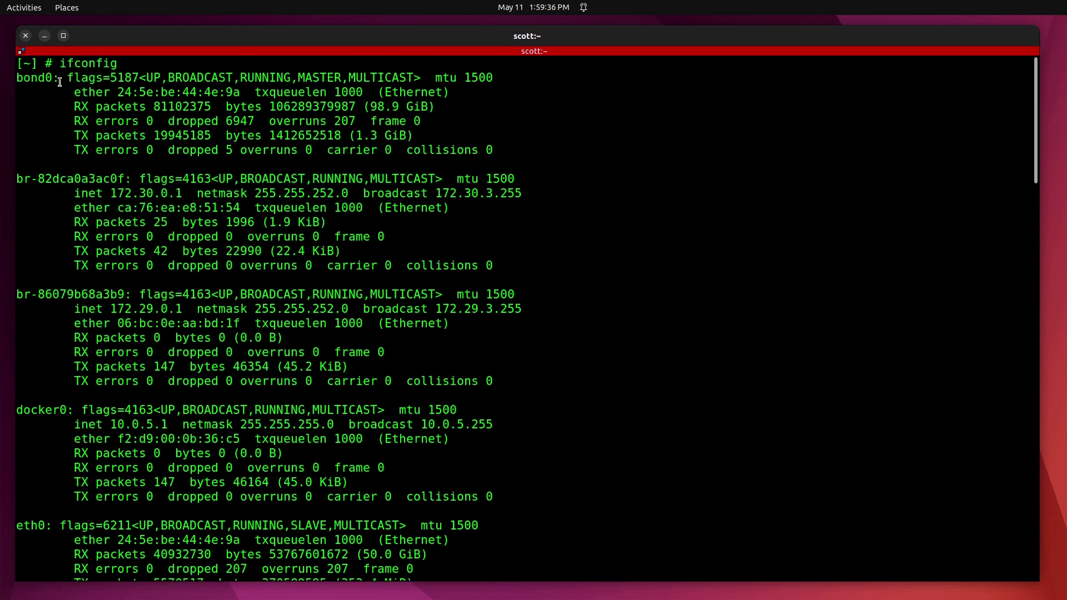
Step: Highlight bond0 and the bridge addresses 172.30.0.1 and 172.29.0.1 in the output
drag(18, 77, 54, 82)
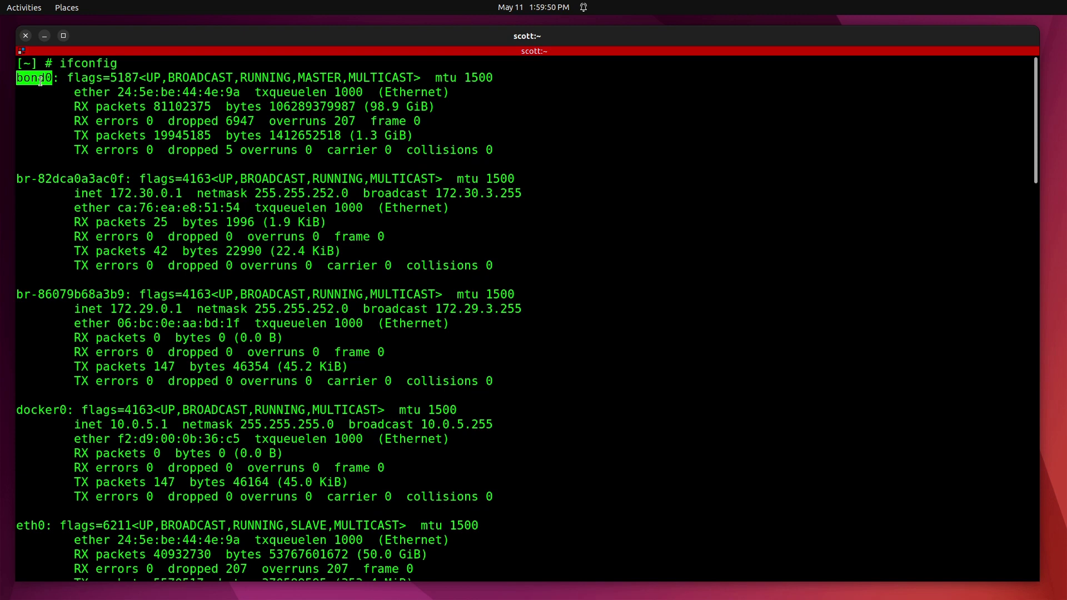
click(40, 81)
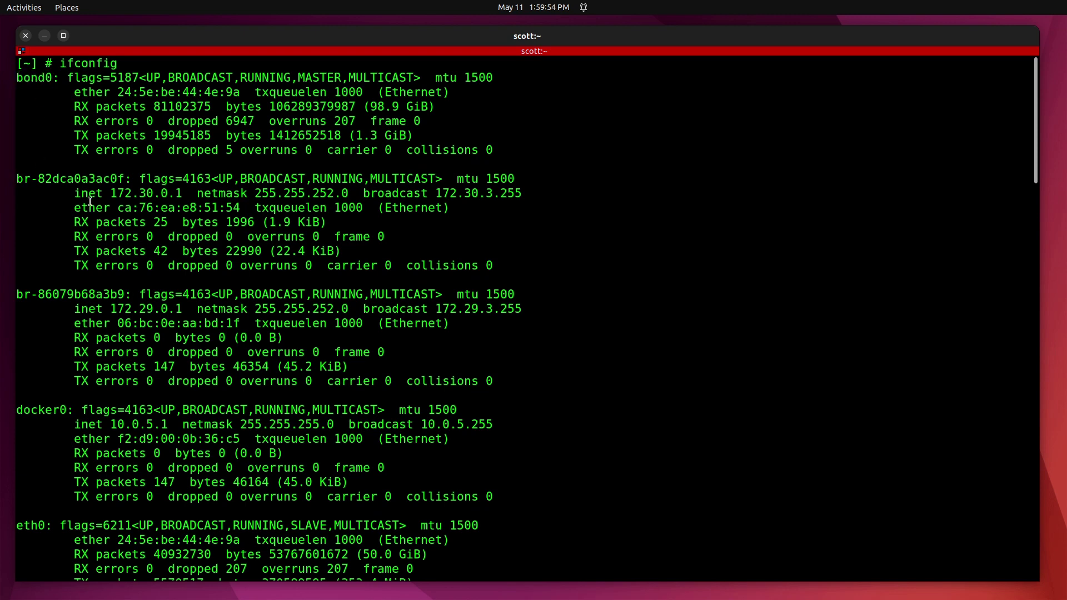
drag(110, 194, 188, 192)
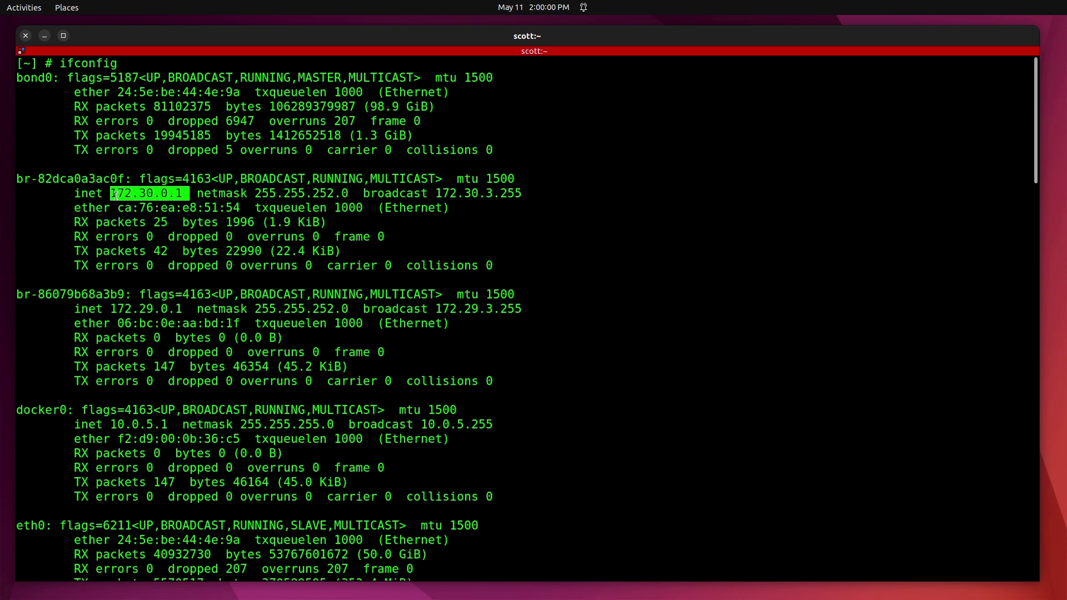
click(163, 202)
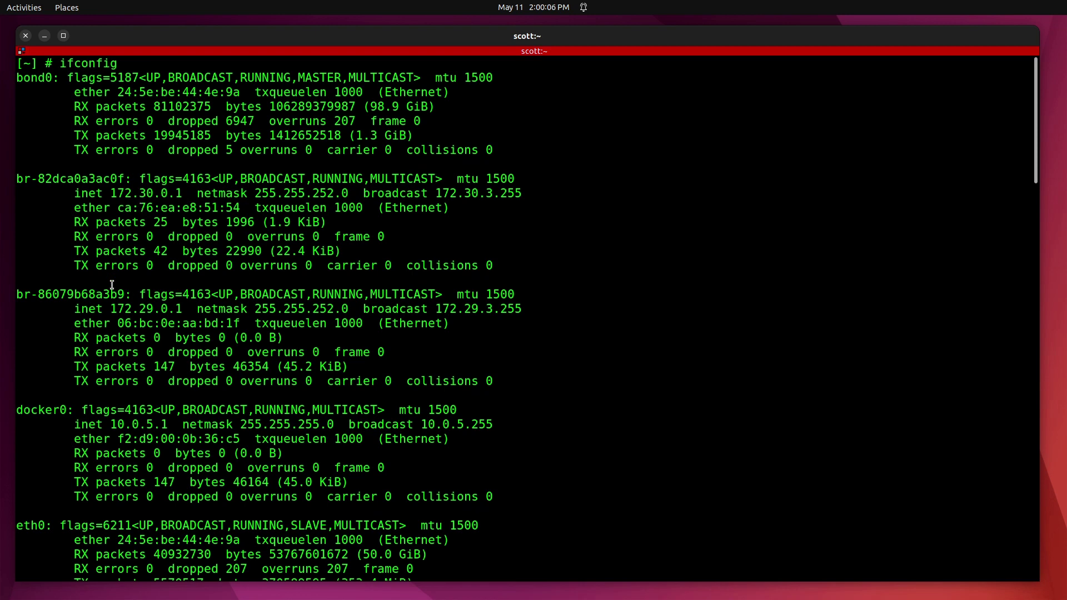
drag(112, 312, 186, 312)
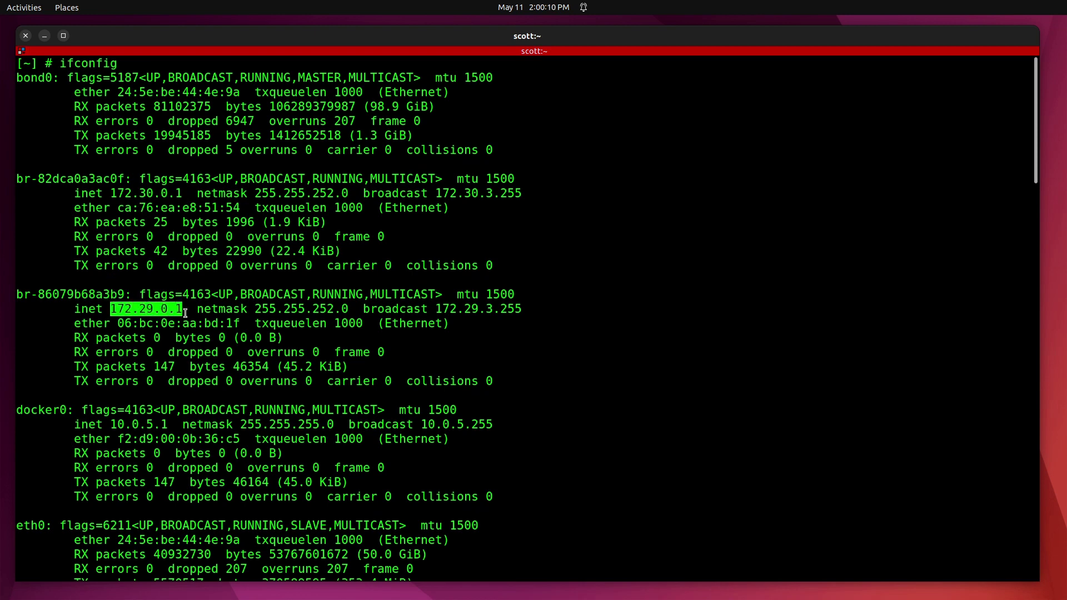
click(185, 313)
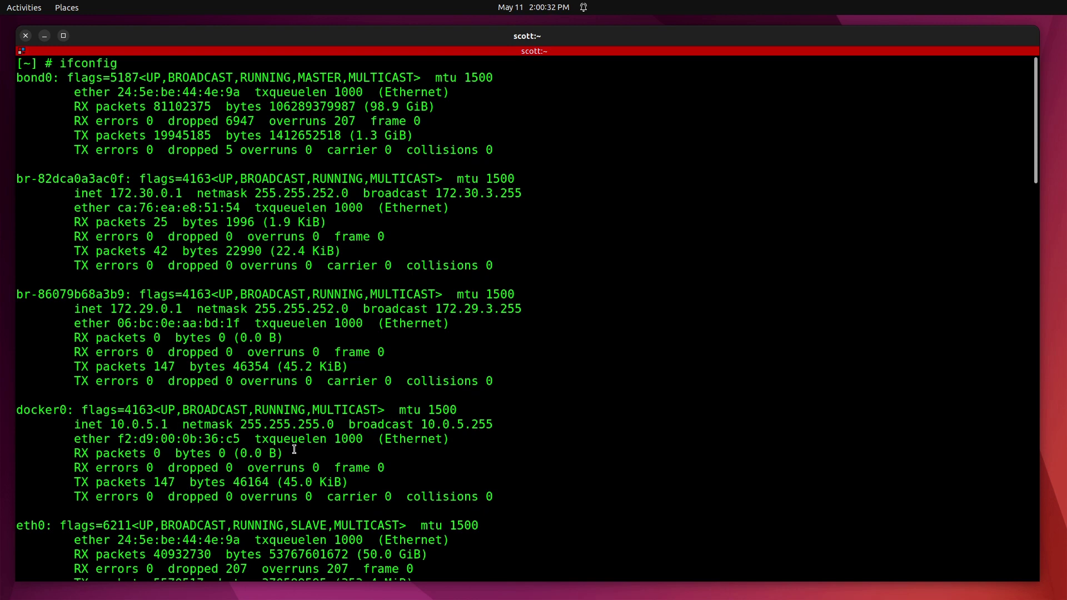
scroll(295, 449, down, 3)
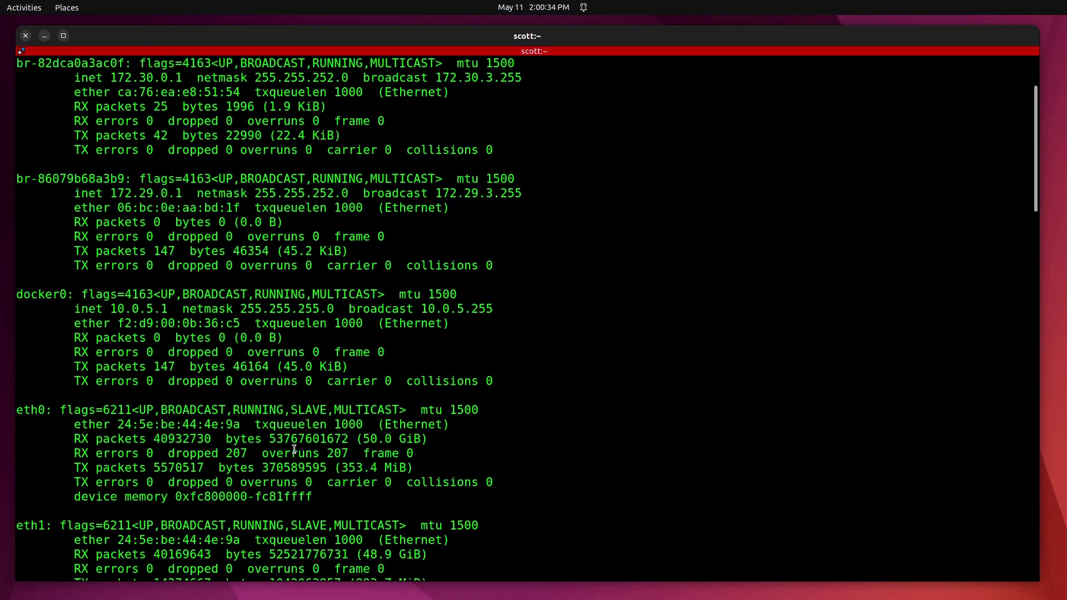
scroll(294, 449, down, 4)
scroll(295, 449, down, 1)
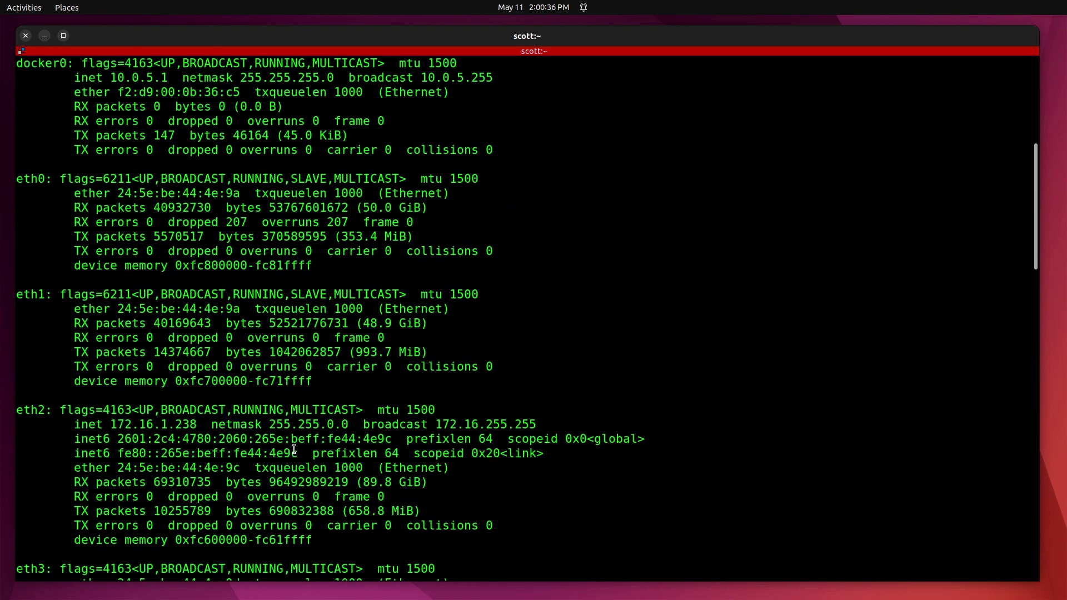
scroll(295, 449, down, 1)
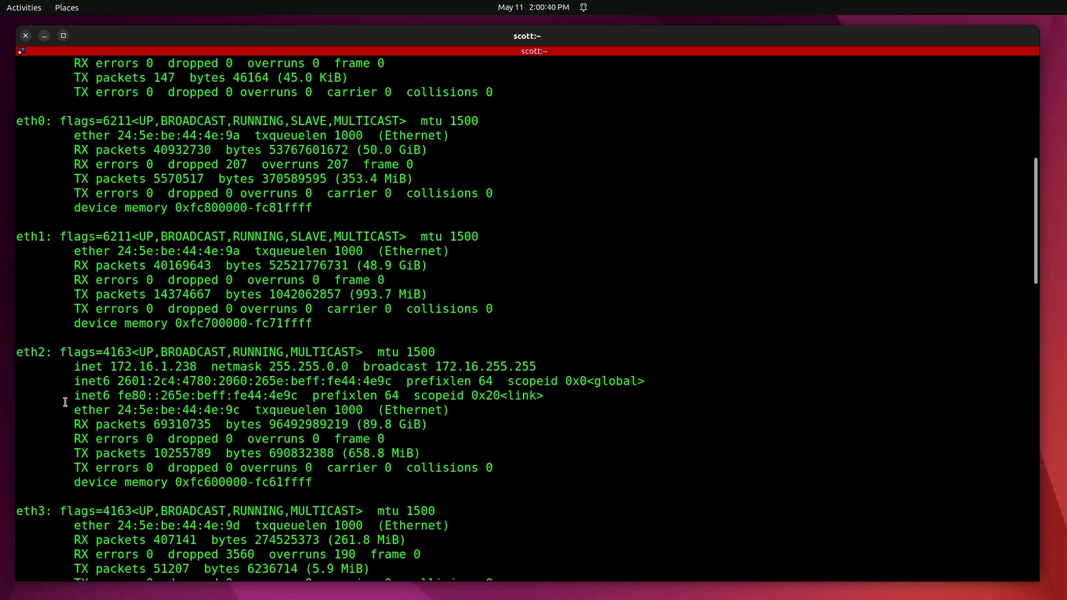
scroll(65, 402, down, 1)
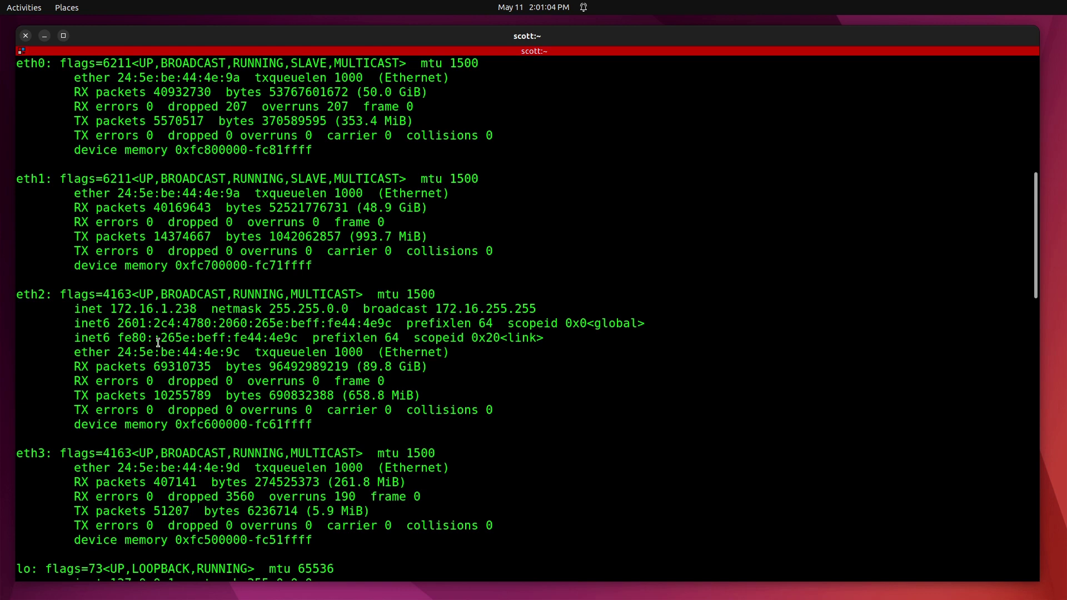
scroll(190, 414, down, 3)
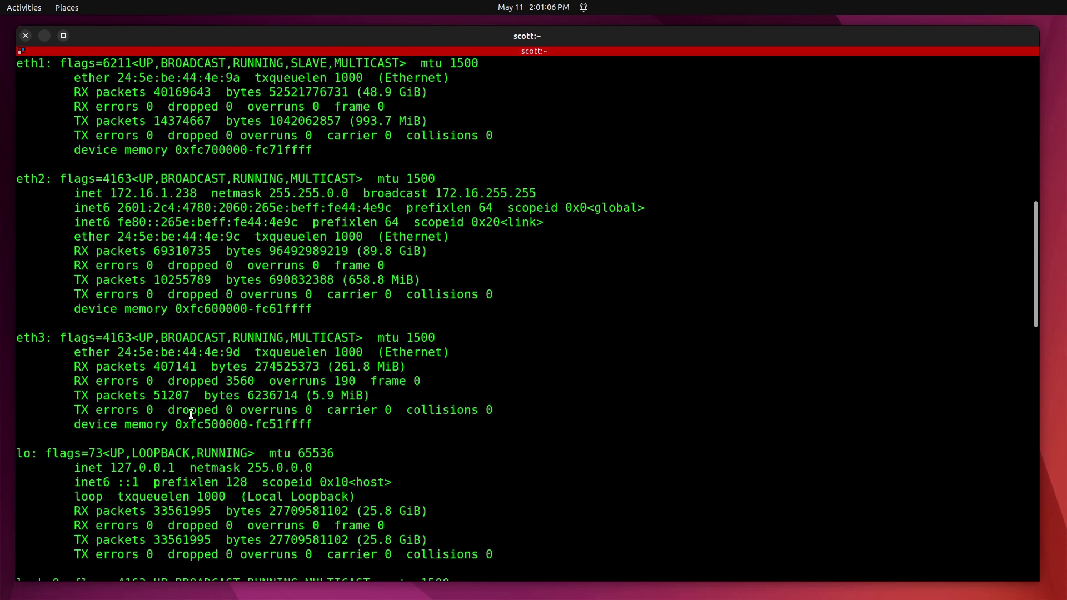
scroll(190, 414, down, 4)
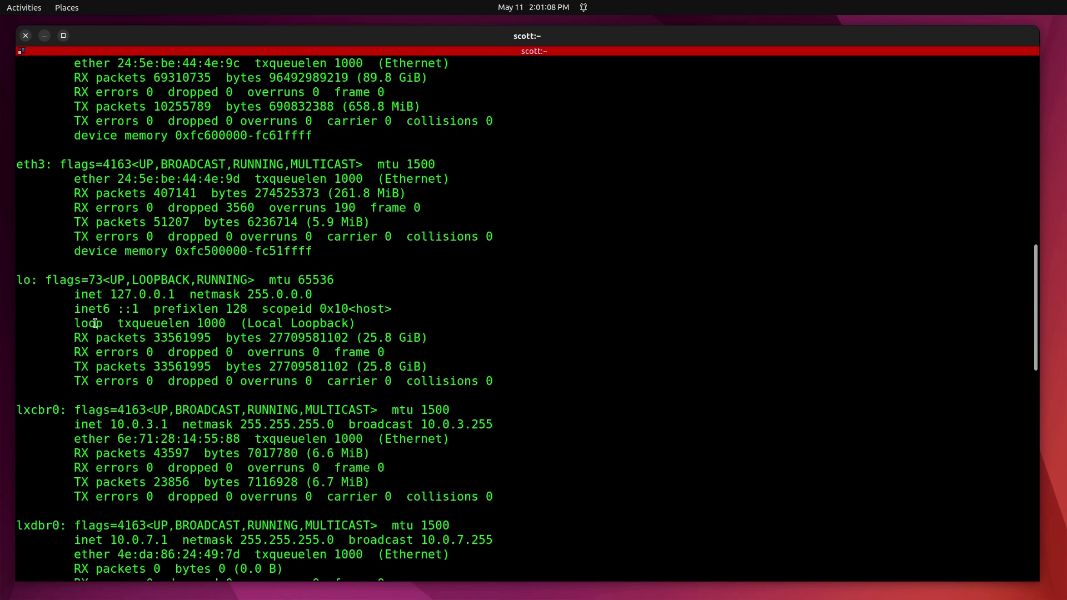
scroll(94, 340, down, 3)
scroll(94, 340, down, 3)
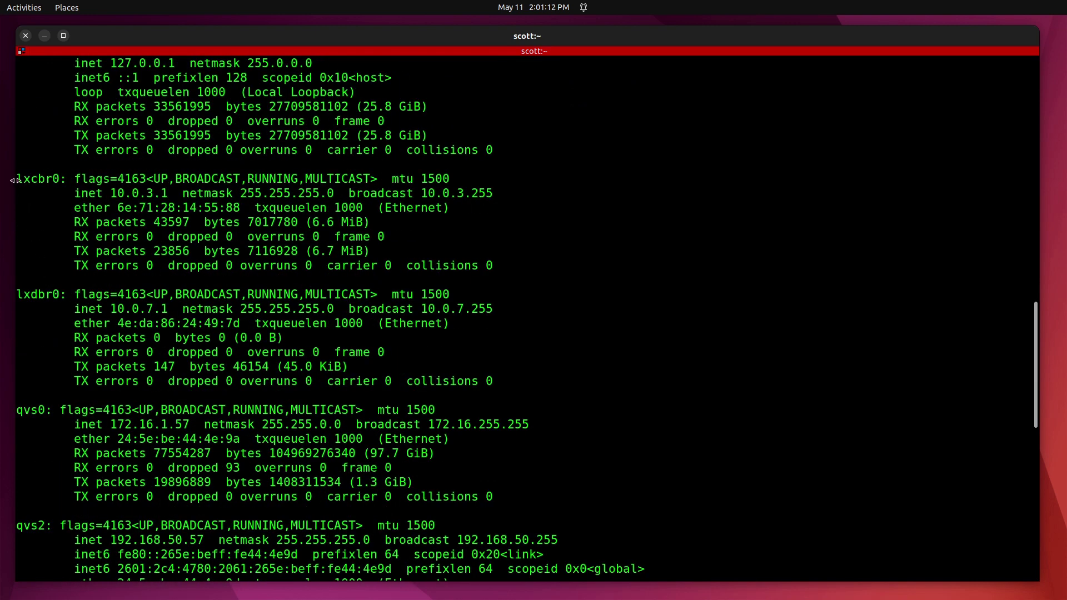
drag(16, 177, 60, 179)
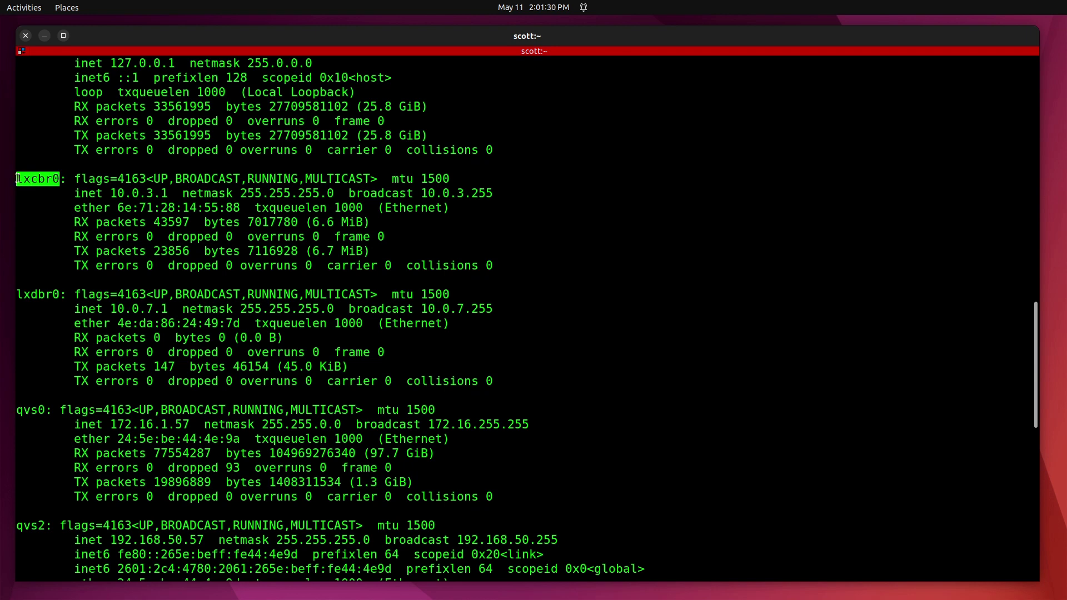
Step: Highlight the lxdbr0 bridge in the ifconfig output and scroll further down
click(29, 198)
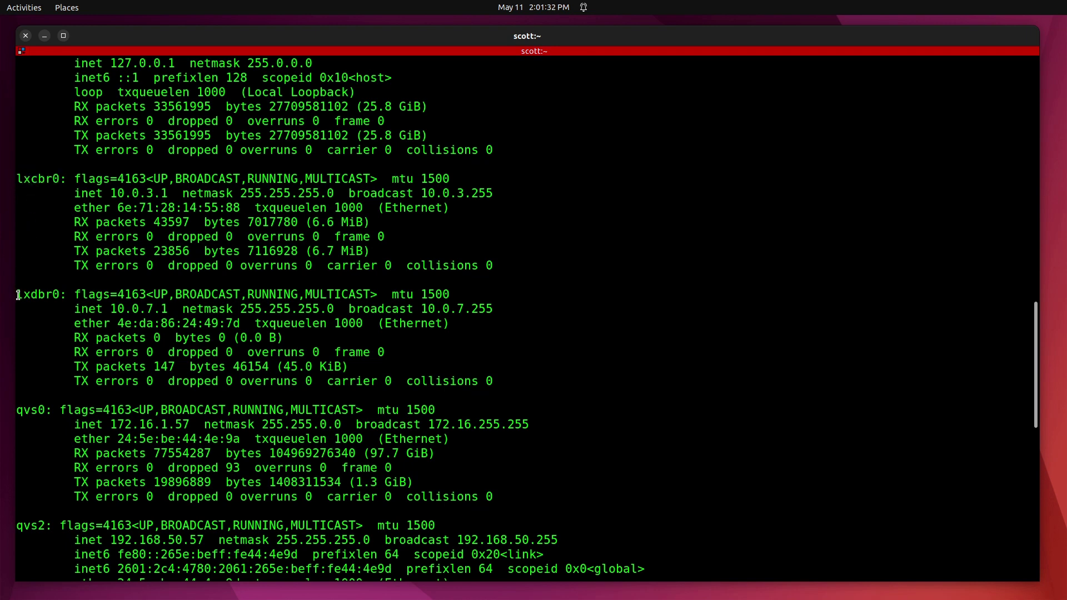
drag(17, 295, 62, 295)
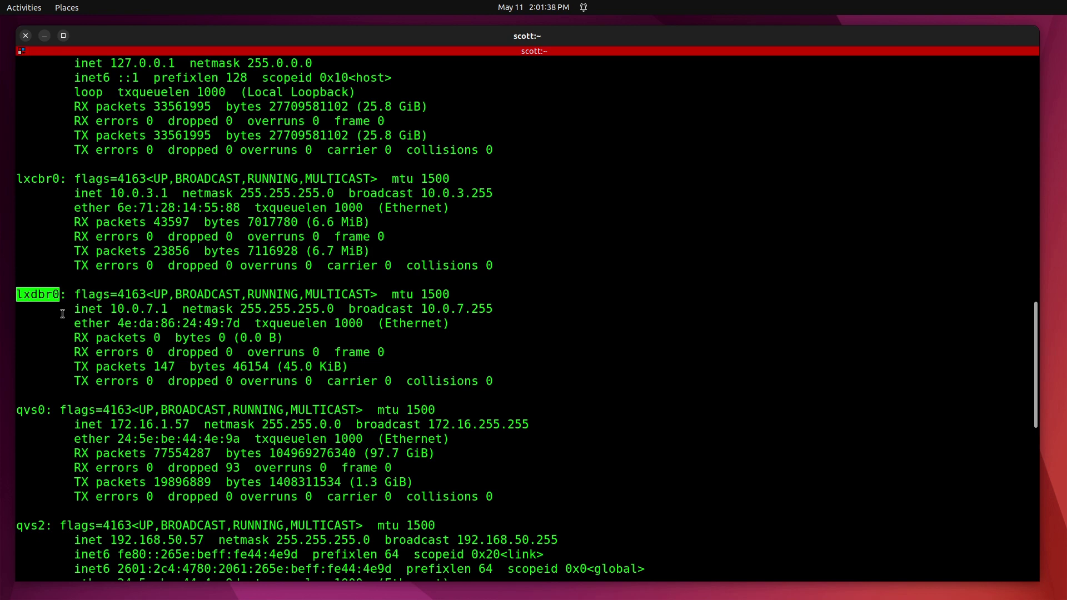
click(63, 314)
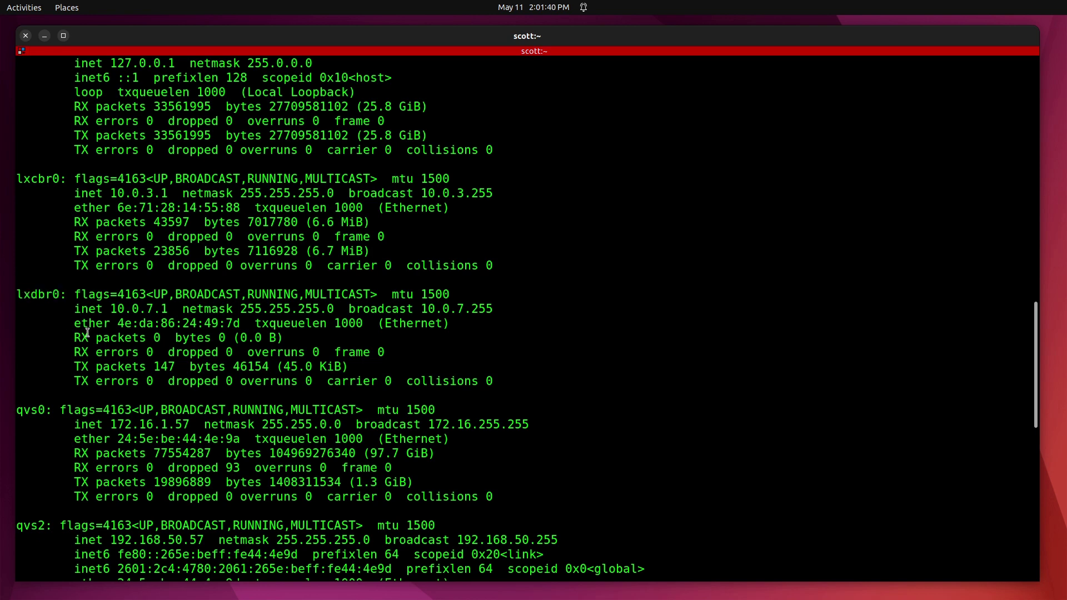
scroll(88, 332, down, 2)
scroll(87, 332, down, 2)
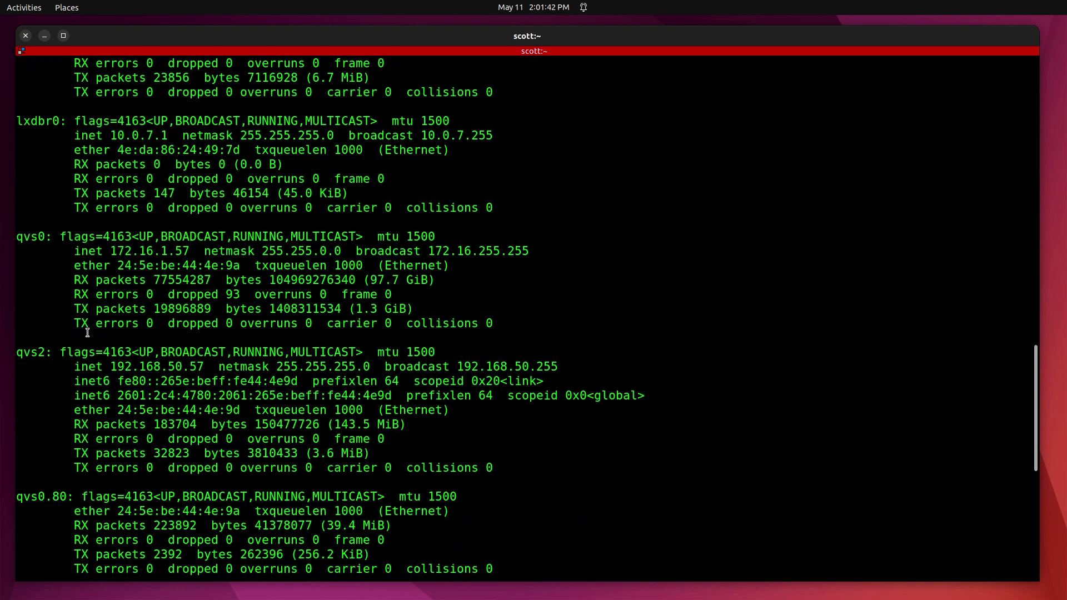
scroll(87, 333, down, 1)
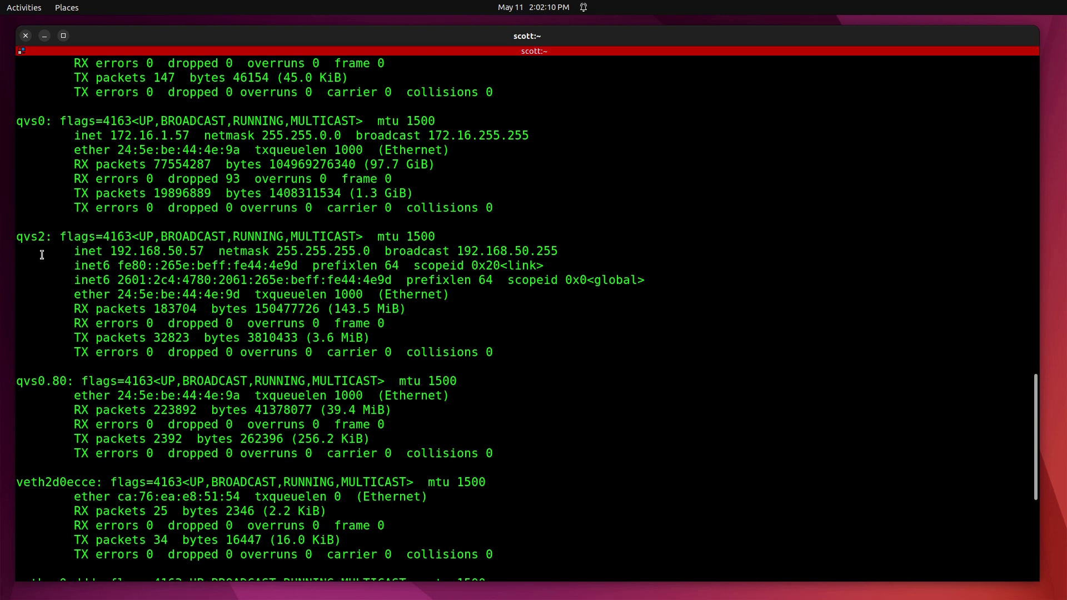
scroll(75, 296, down, 4)
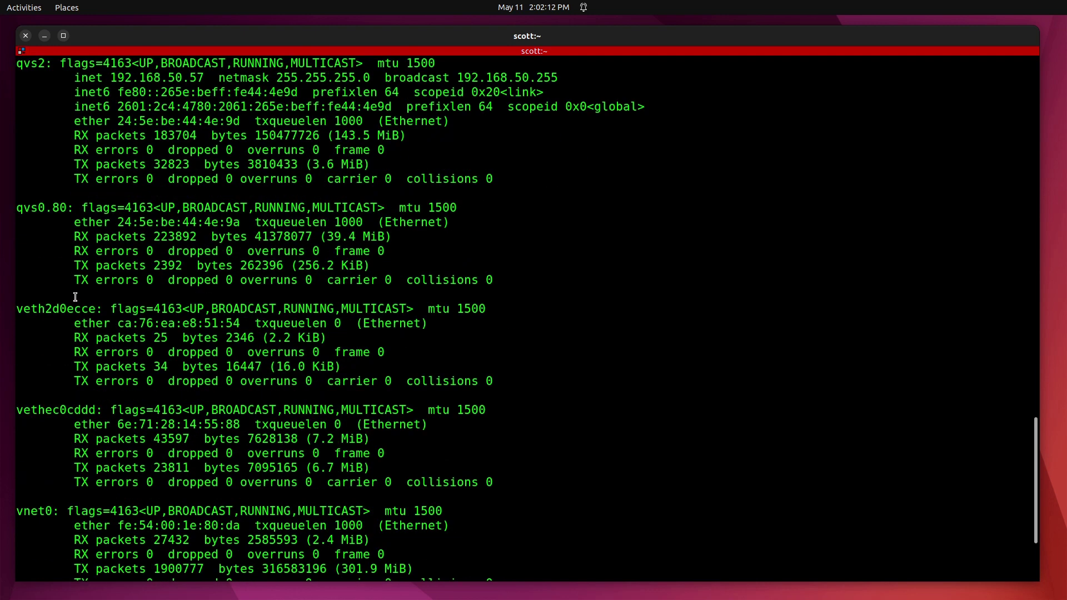
scroll(76, 297, down, 1)
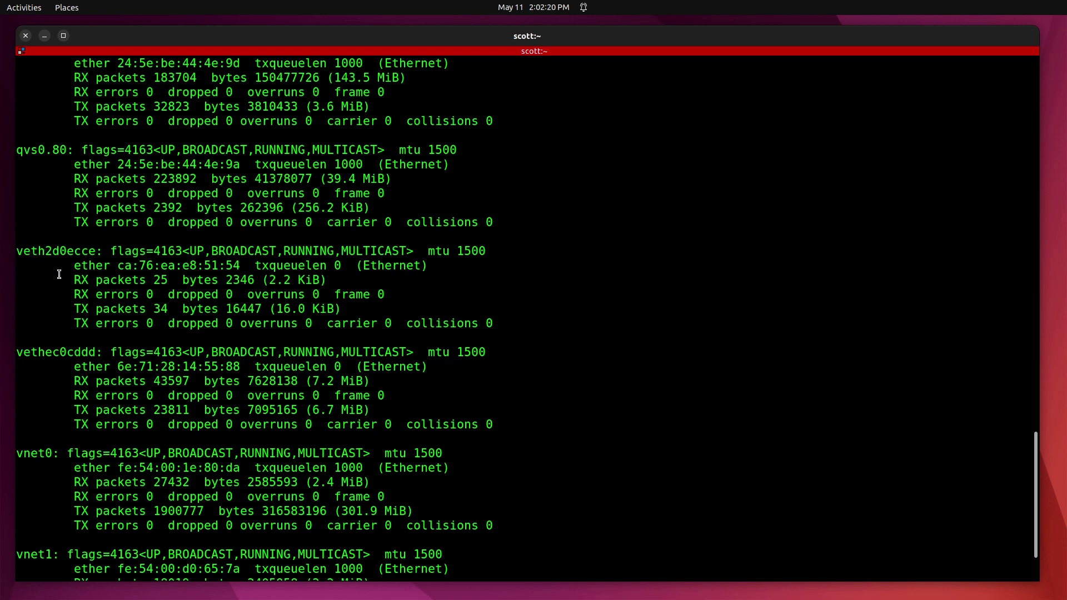
Step: Highlight the veth2d0ecce and vethec0cddd interfaces and scroll to the output's end
drag(18, 251, 100, 248)
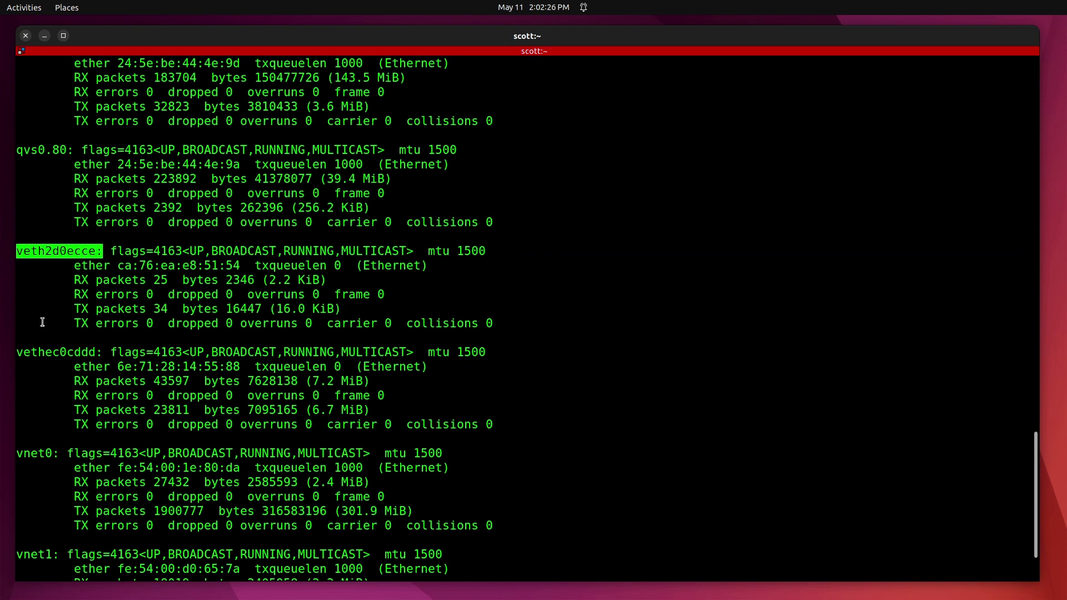
click(15, 351)
drag(15, 351, 101, 356)
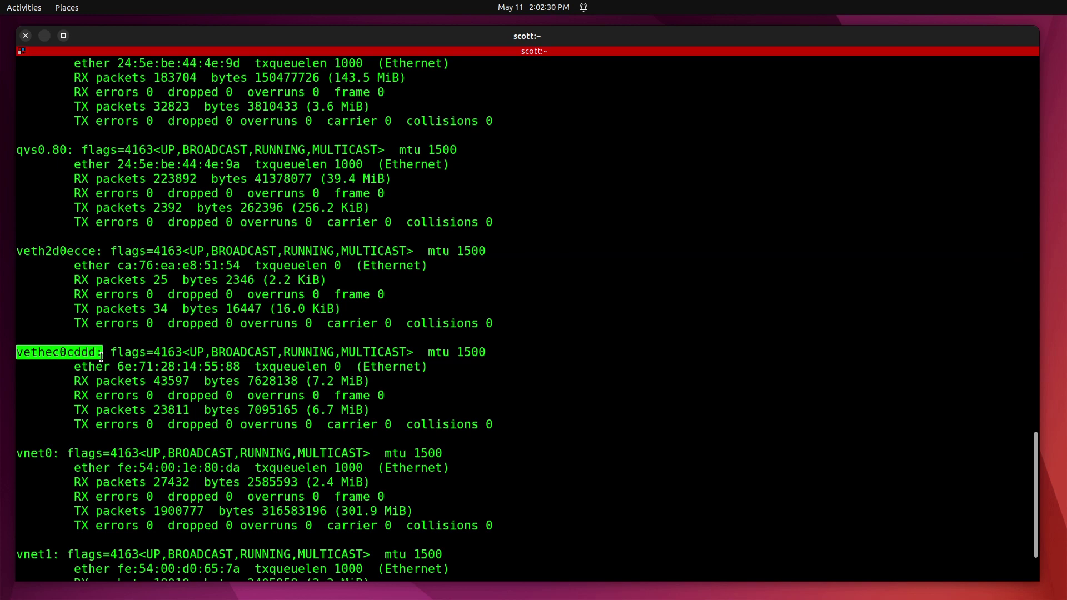
click(95, 359)
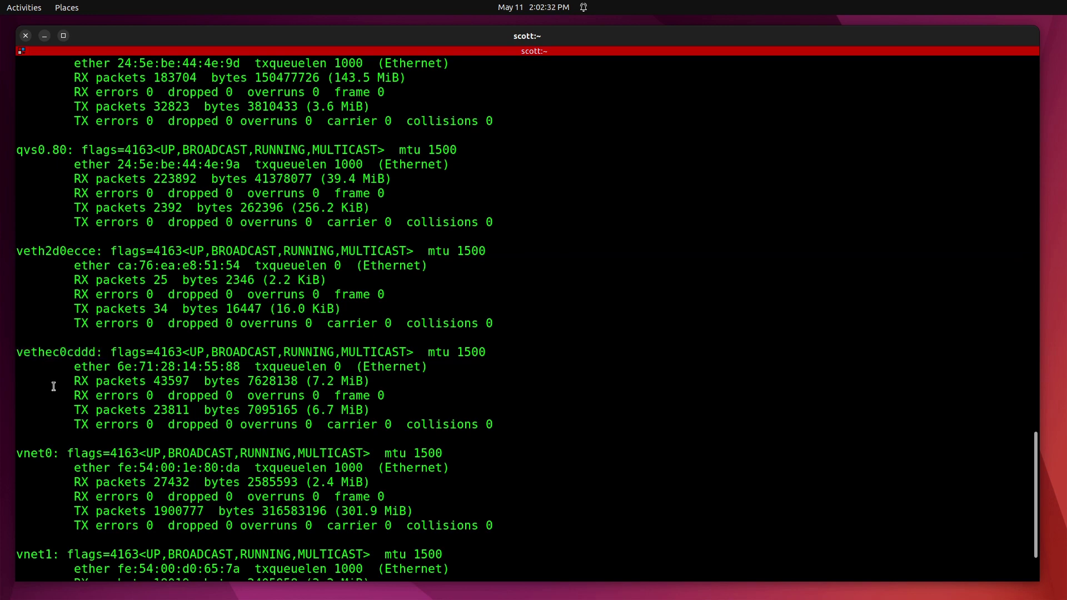
scroll(54, 386, down, 1)
scroll(53, 386, down, 1)
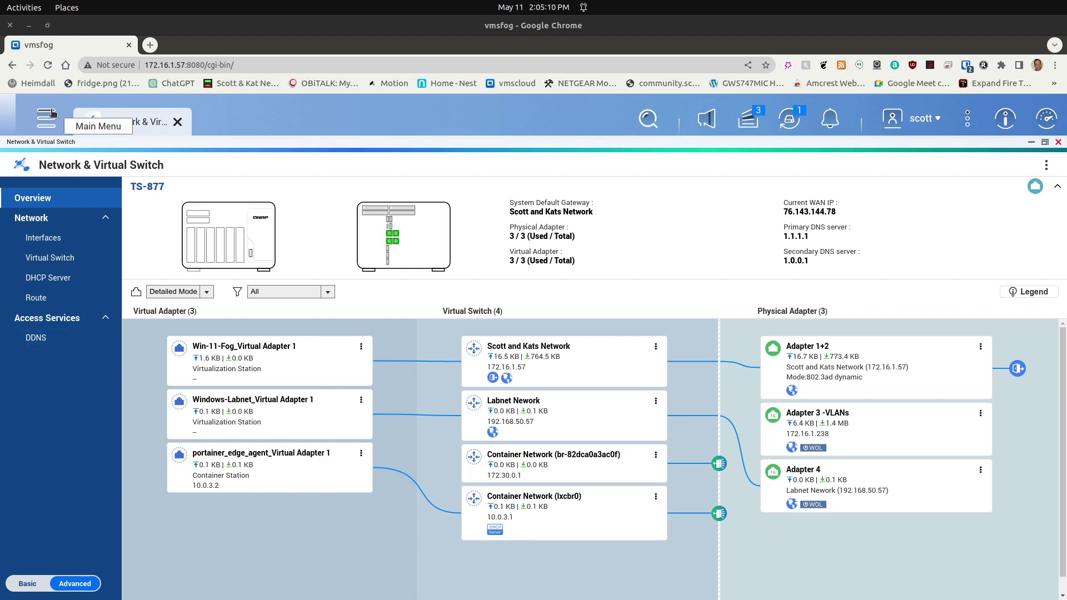
Step: Launch Container Station maximized and permanently dismiss the LXC end-of-support notice
click(49, 117)
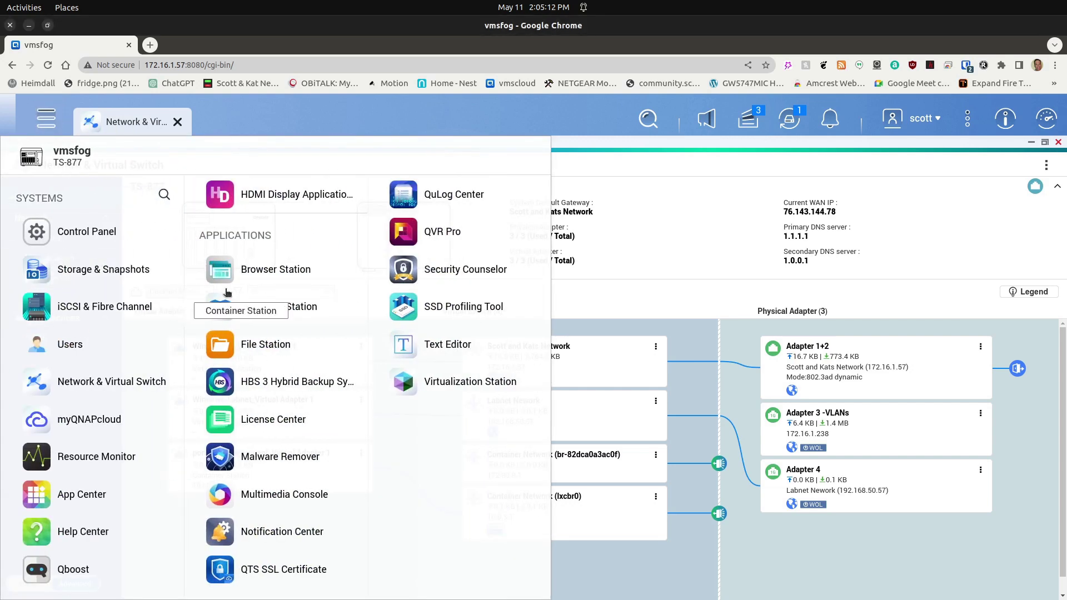
click(229, 298)
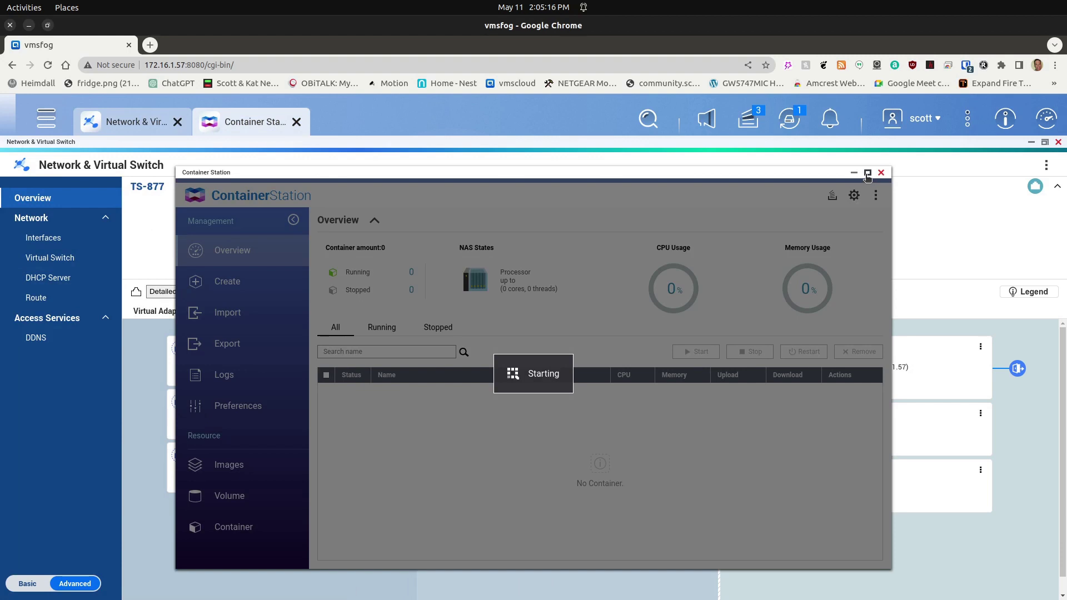
click(867, 173)
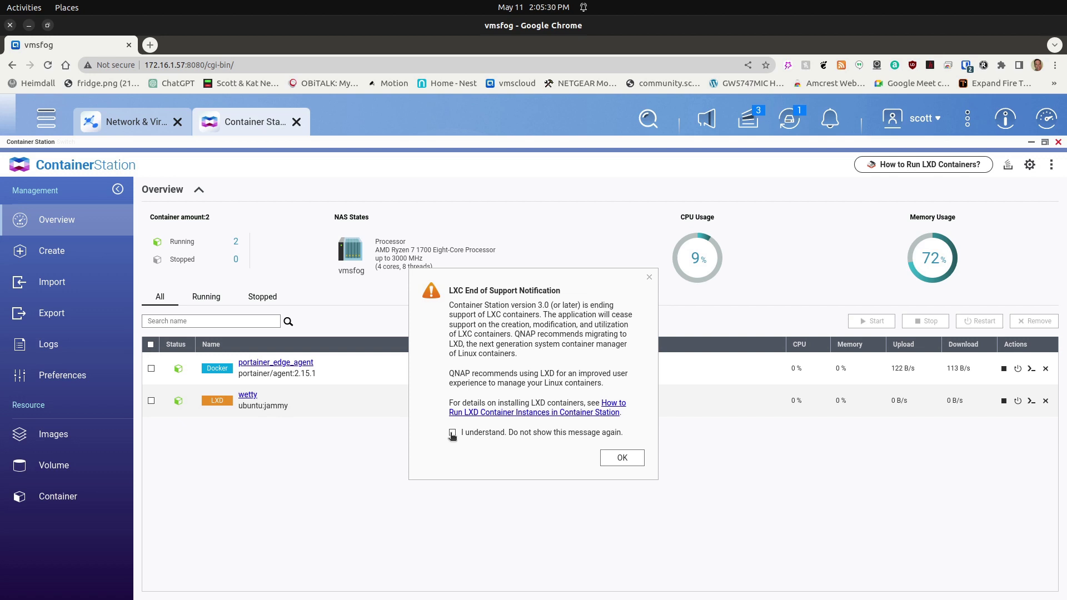
click(452, 432)
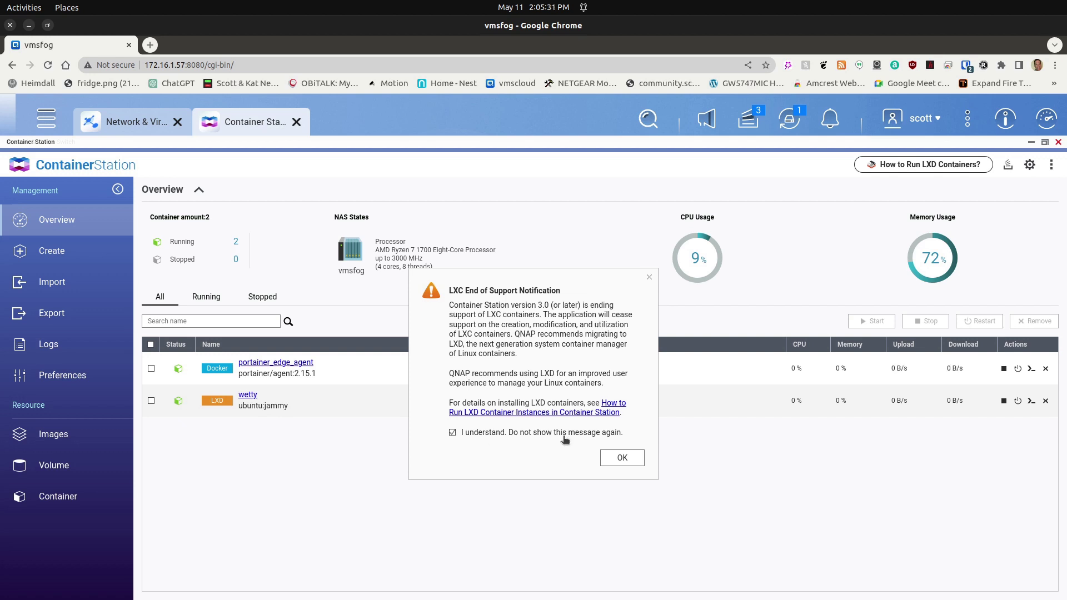
click(618, 459)
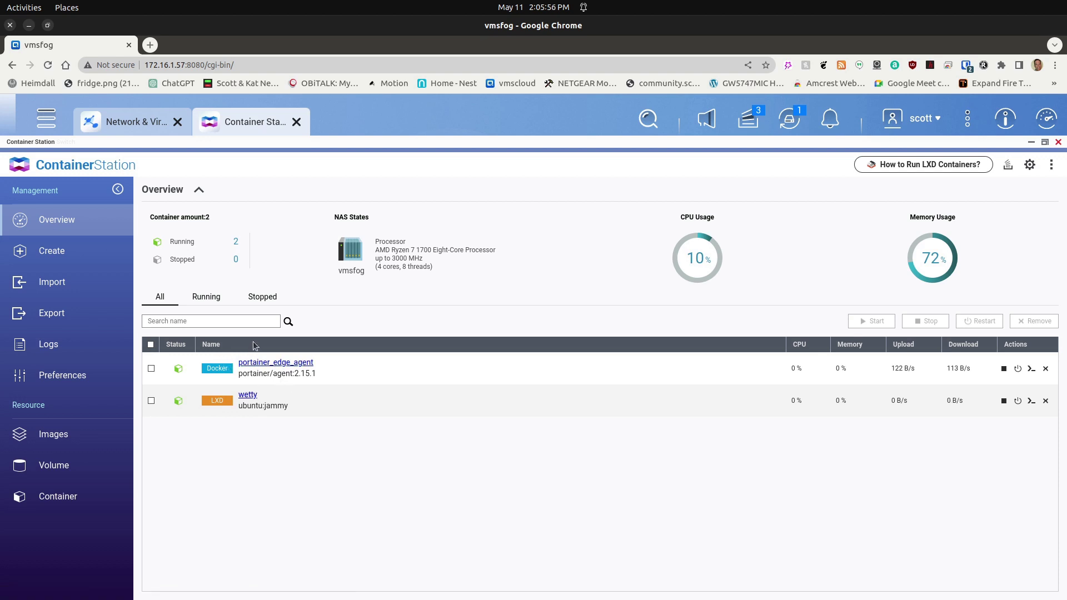
Step: Search images for 'ubuntu' and install the LXD ubuntu:focal image from the LXD Image Server
click(58, 251)
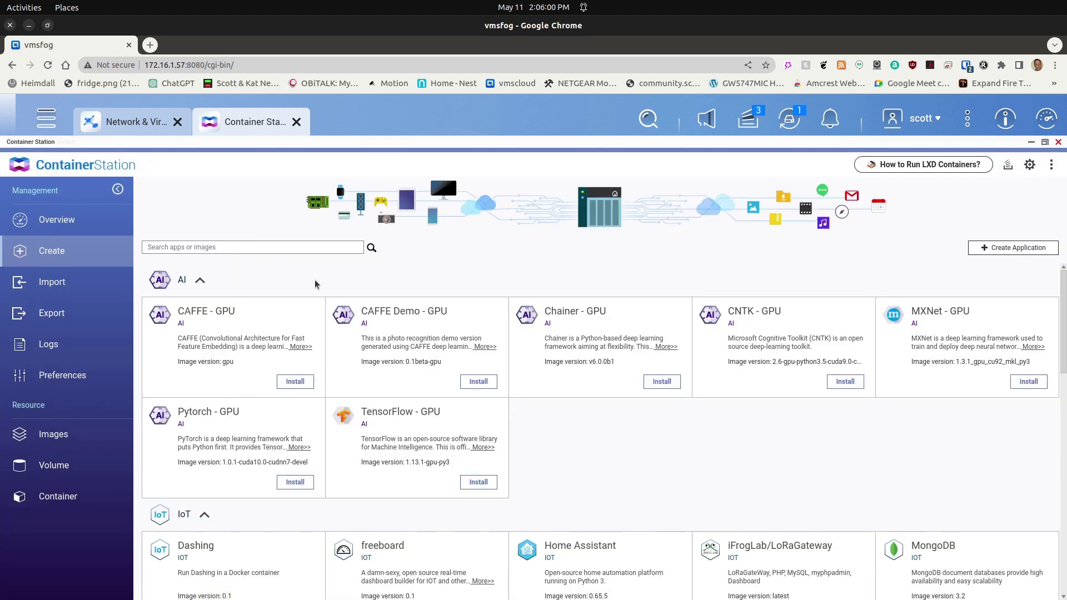
click(248, 249)
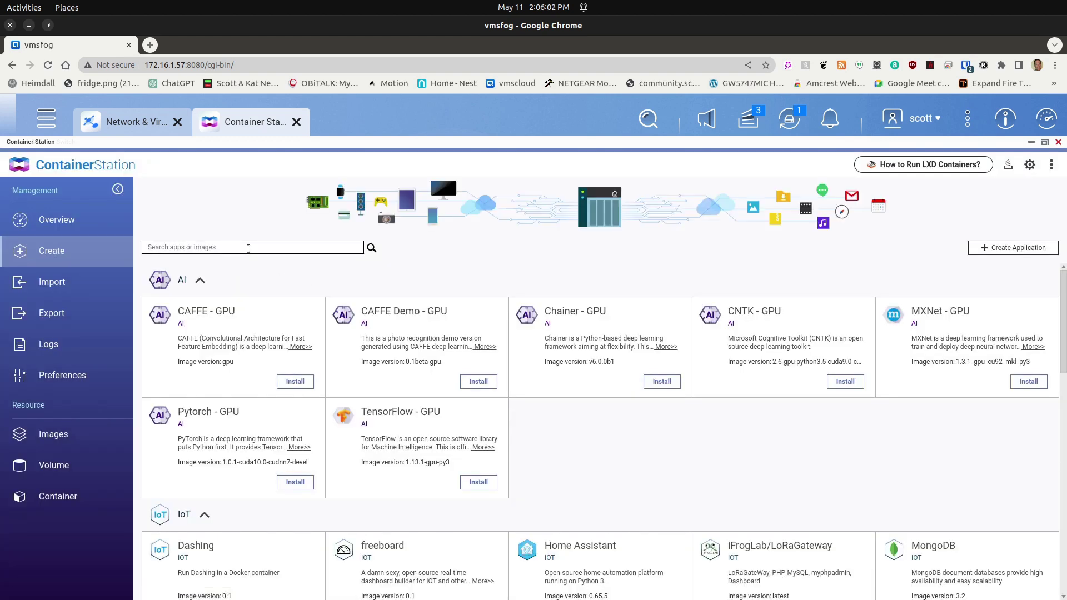
text(ubuntu)
key(Return)
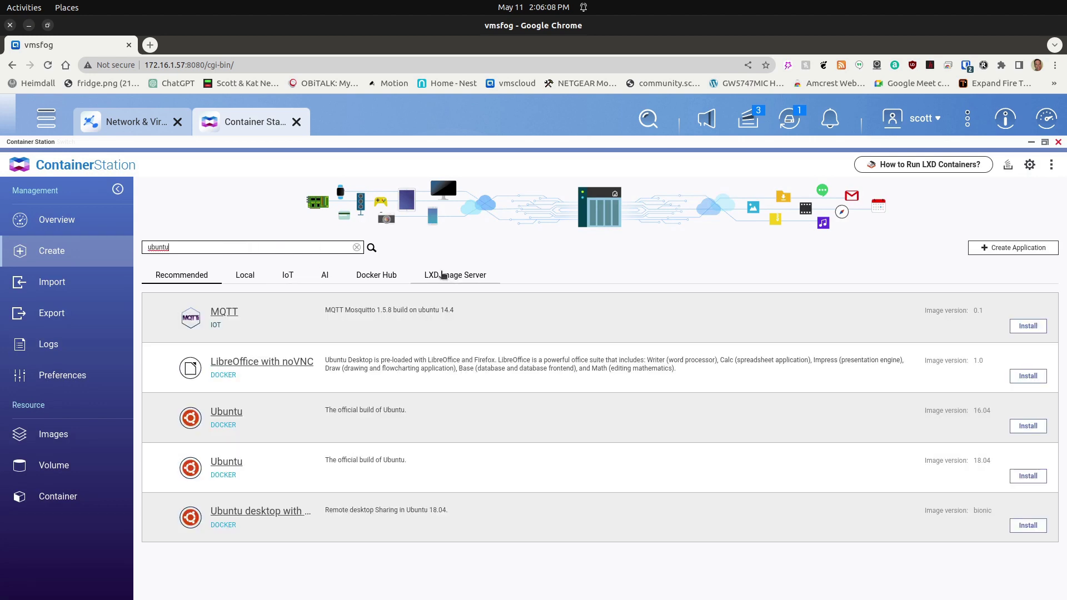
click(444, 276)
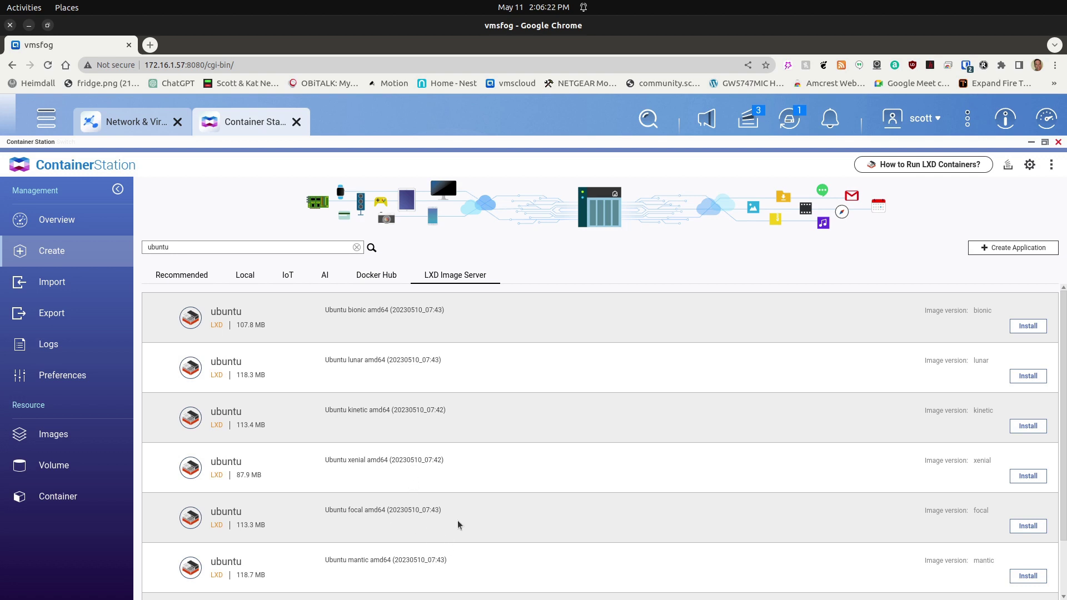
click(1029, 526)
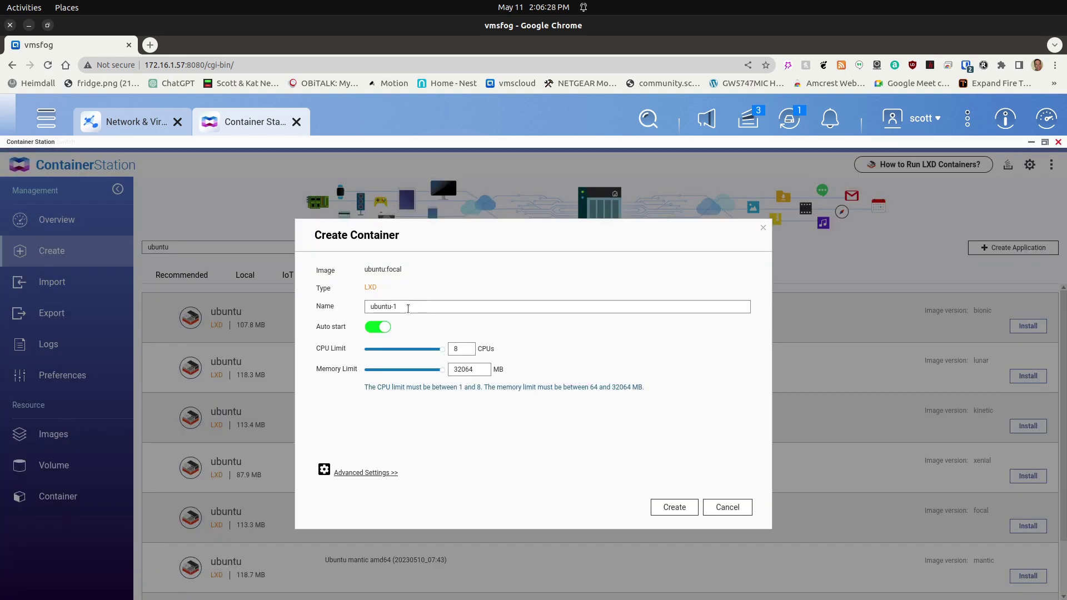
Step: Name the container 'test', generate a new MAC address and keep NAT networking
drag(408, 306, 365, 303)
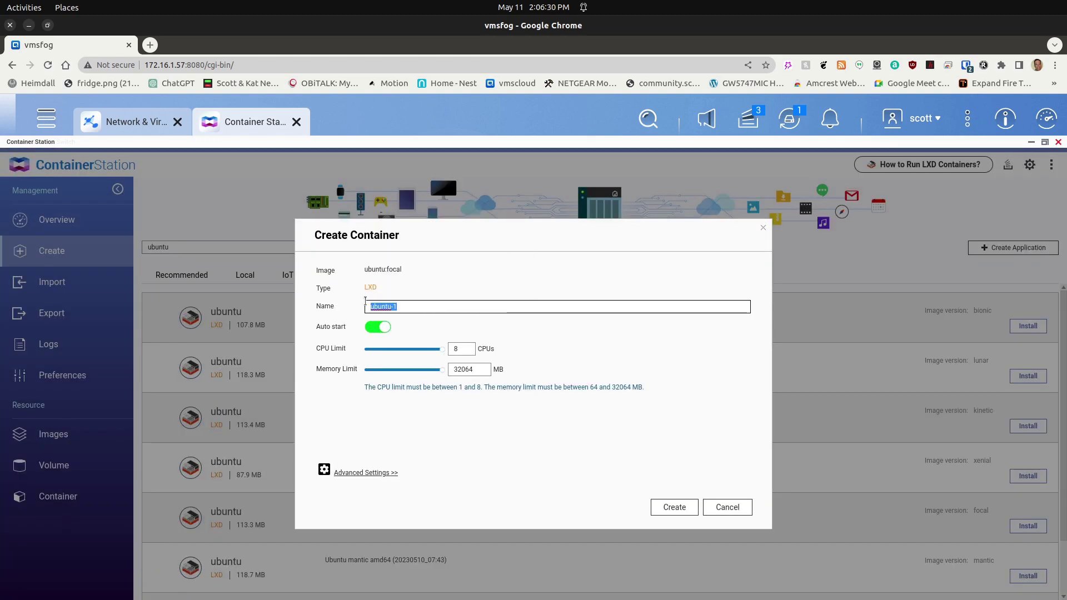
text(test)
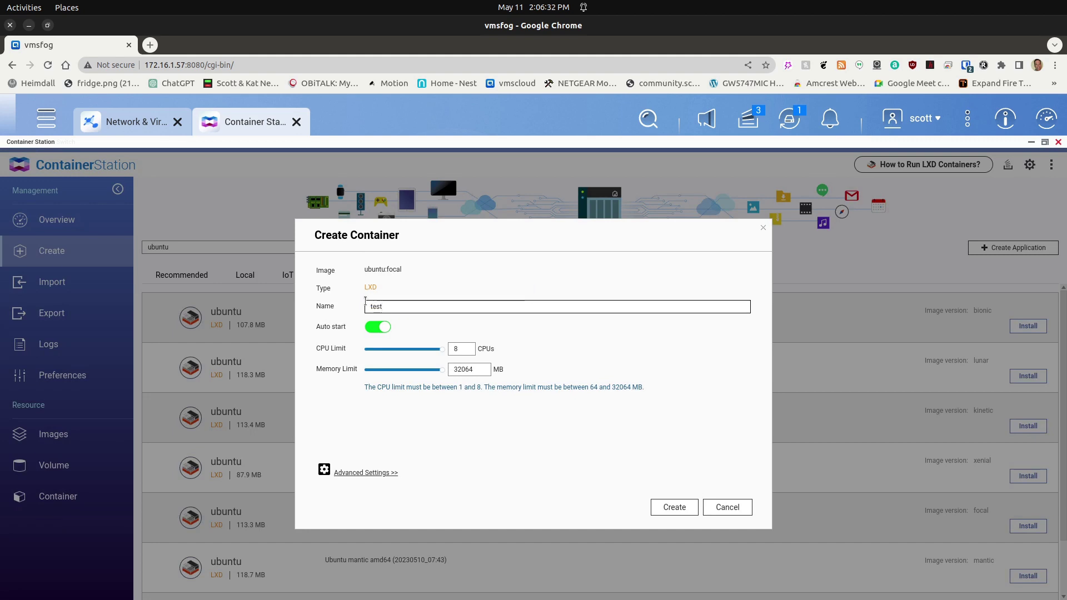
click(342, 473)
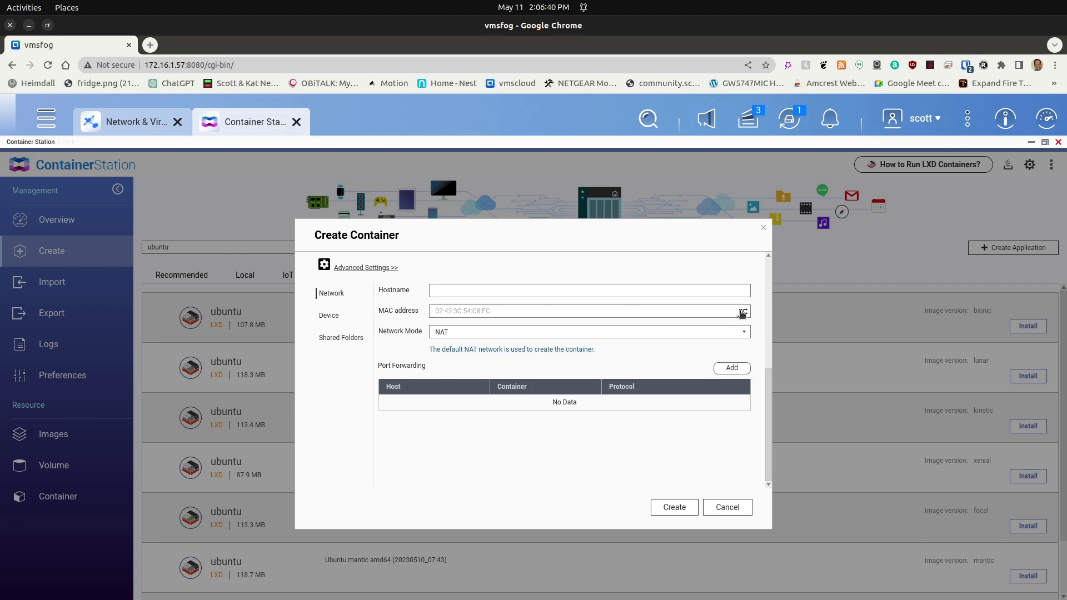
click(745, 313)
click(745, 335)
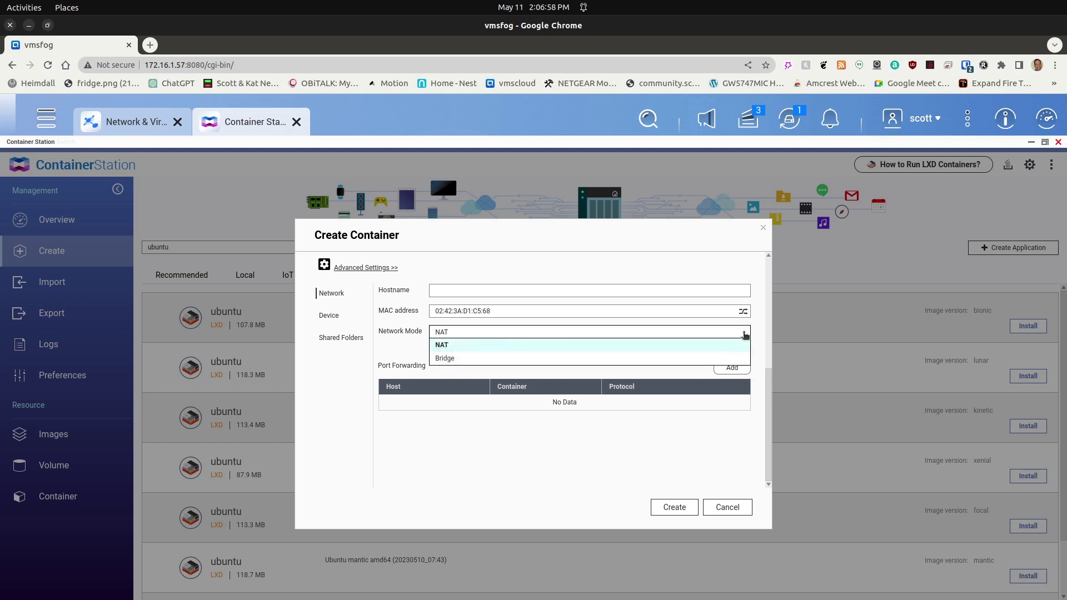
click(745, 335)
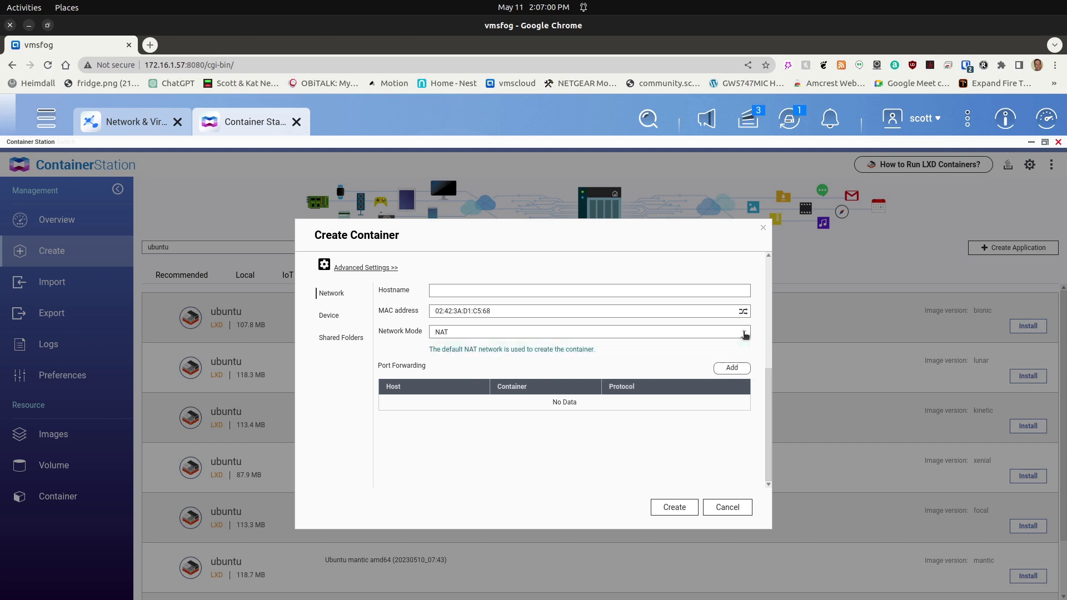
Step: Create the test container, confirming the summary and allowing privileged mode, then view Overview
click(679, 505)
click(679, 506)
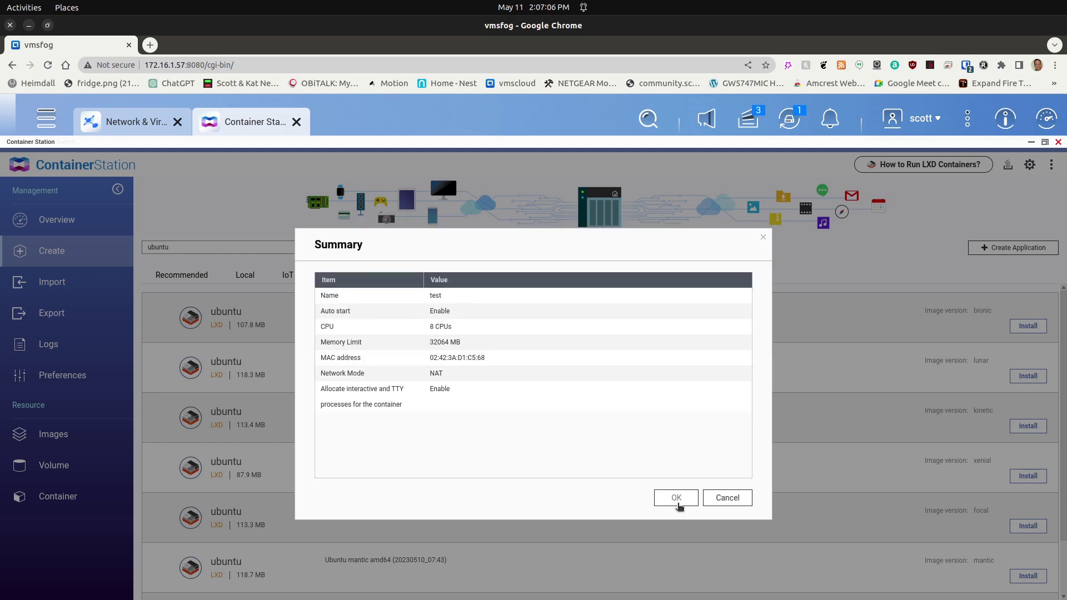
click(679, 505)
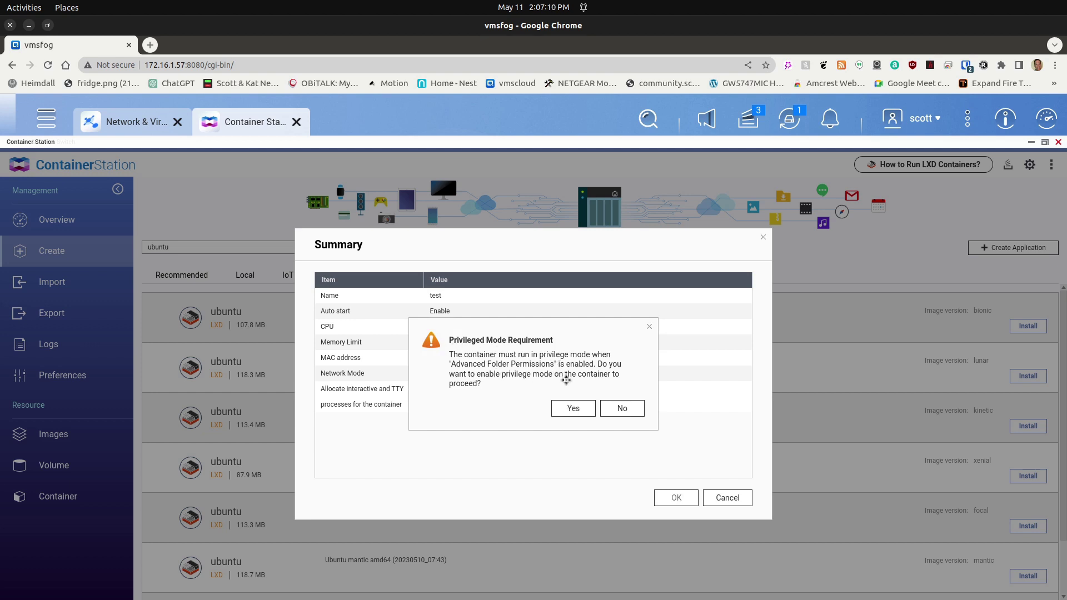
click(572, 409)
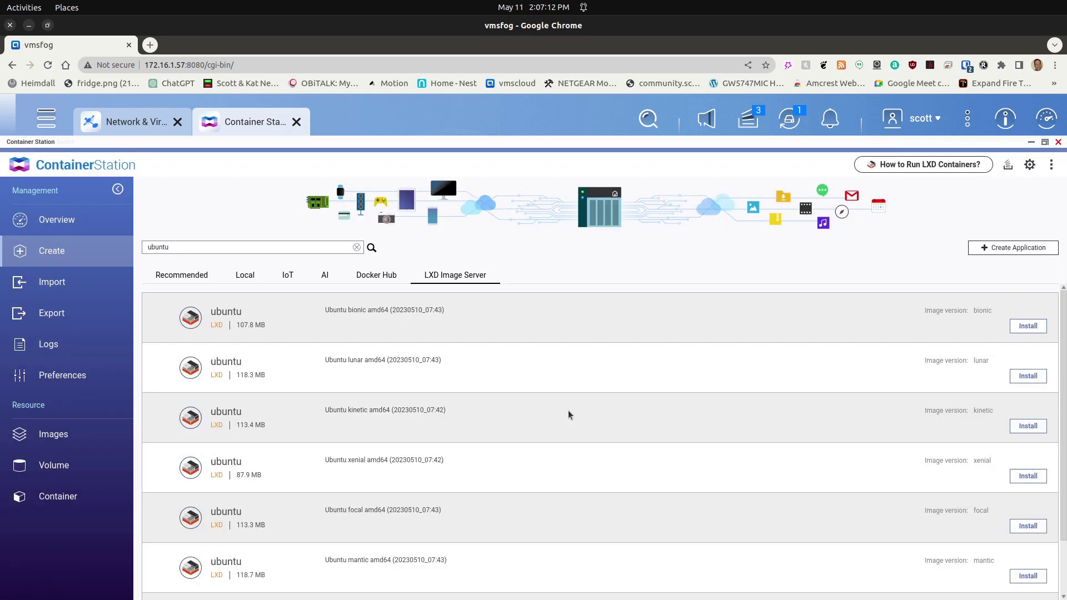
click(56, 220)
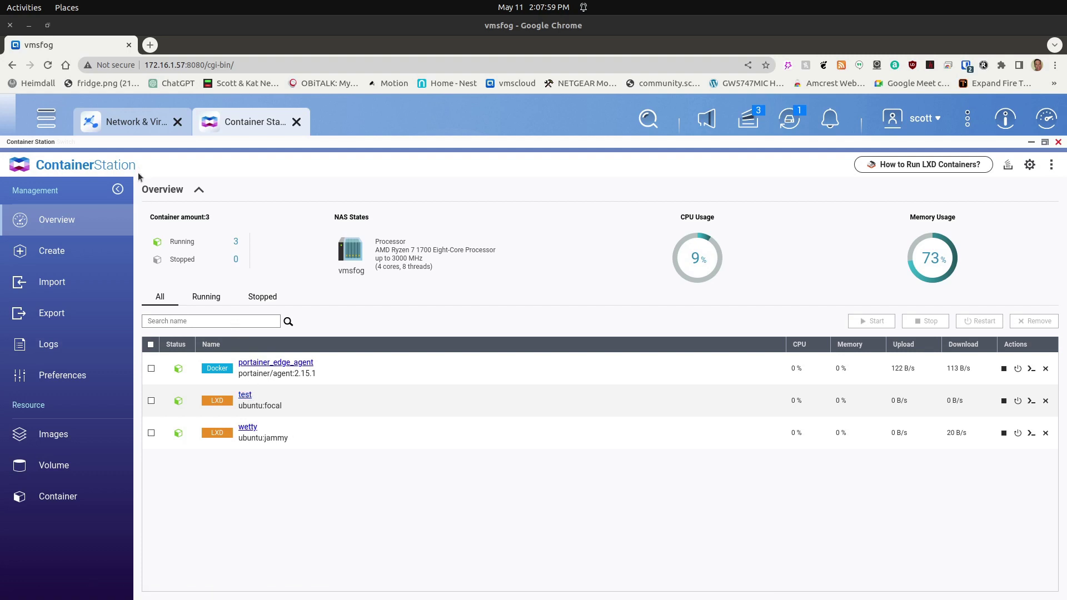
click(127, 124)
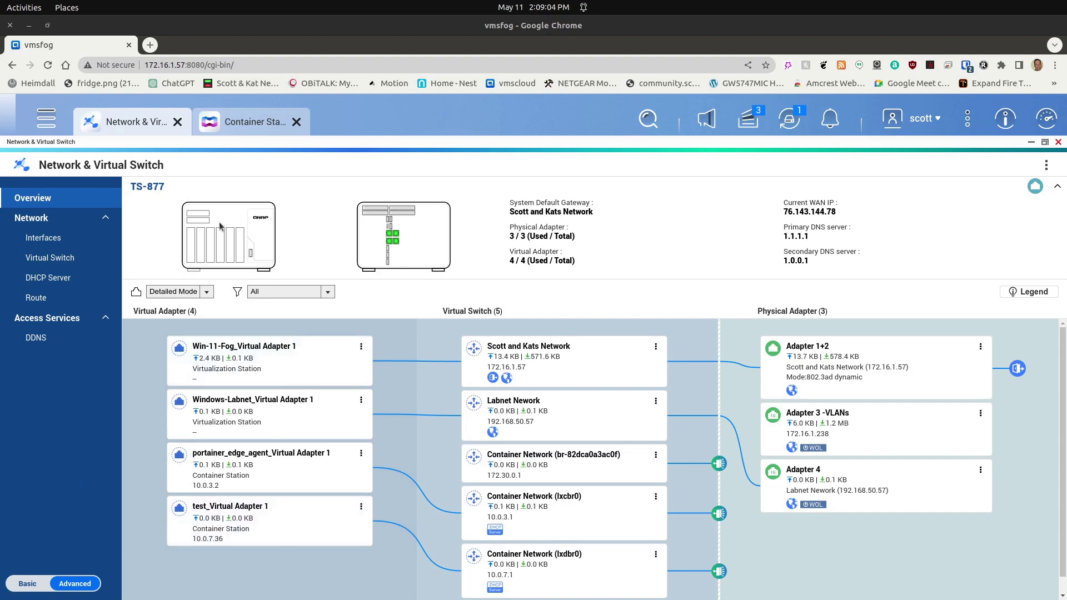
click(242, 126)
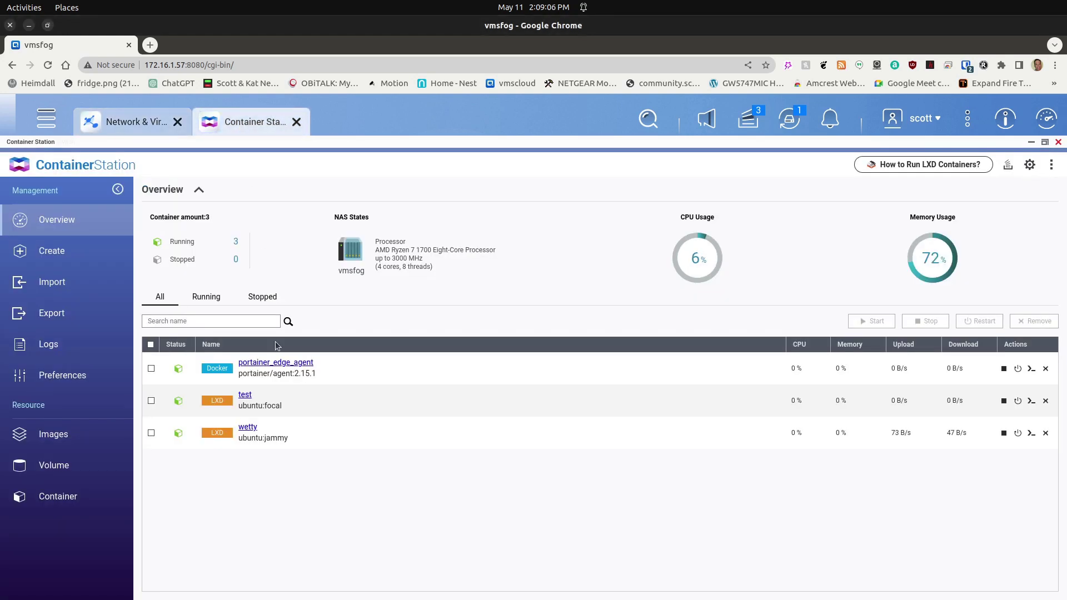
Step: Set the test container's network to Bridge mode on Adapter 4 (Labnet Nework) and apply
click(249, 396)
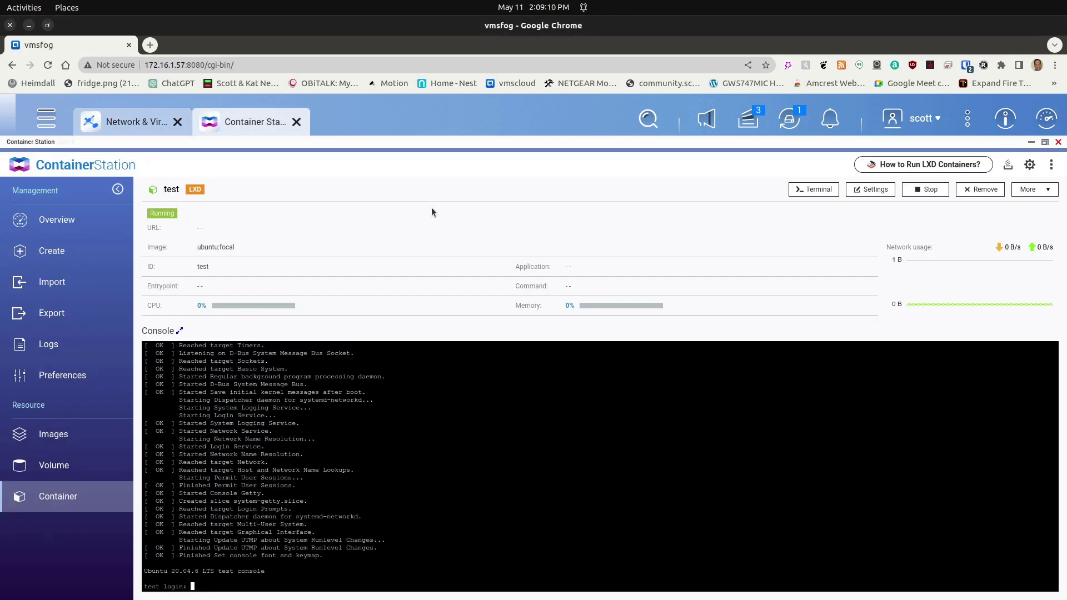
click(868, 191)
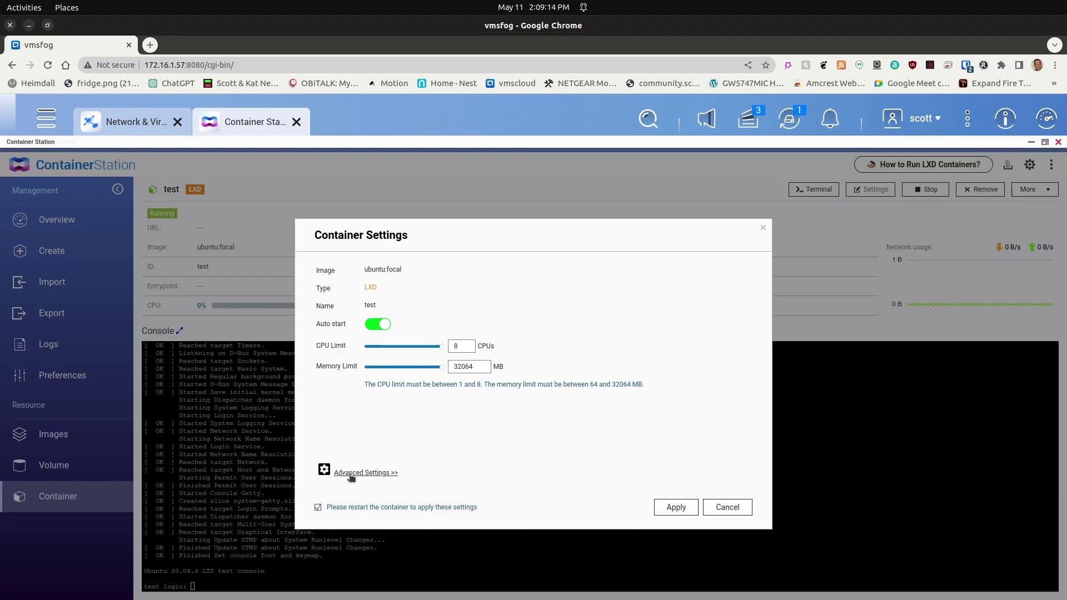
click(349, 474)
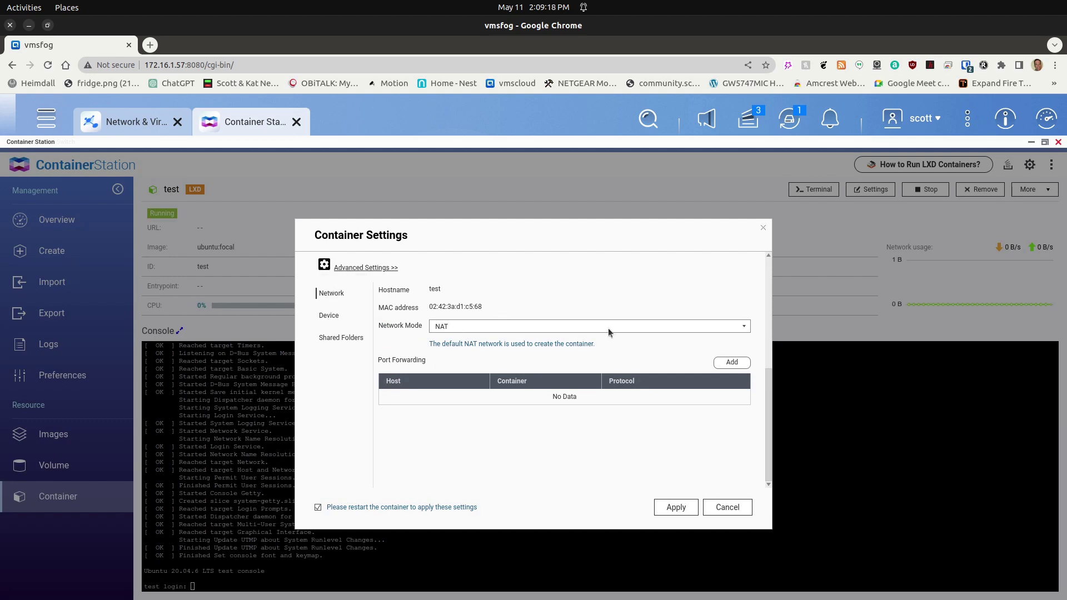
click(662, 327)
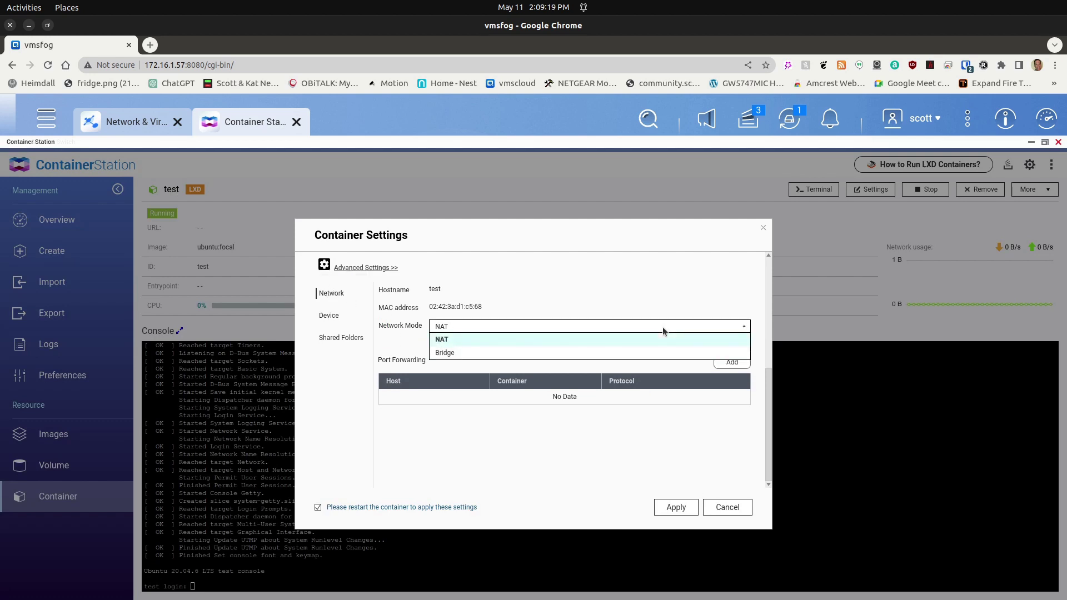
click(522, 352)
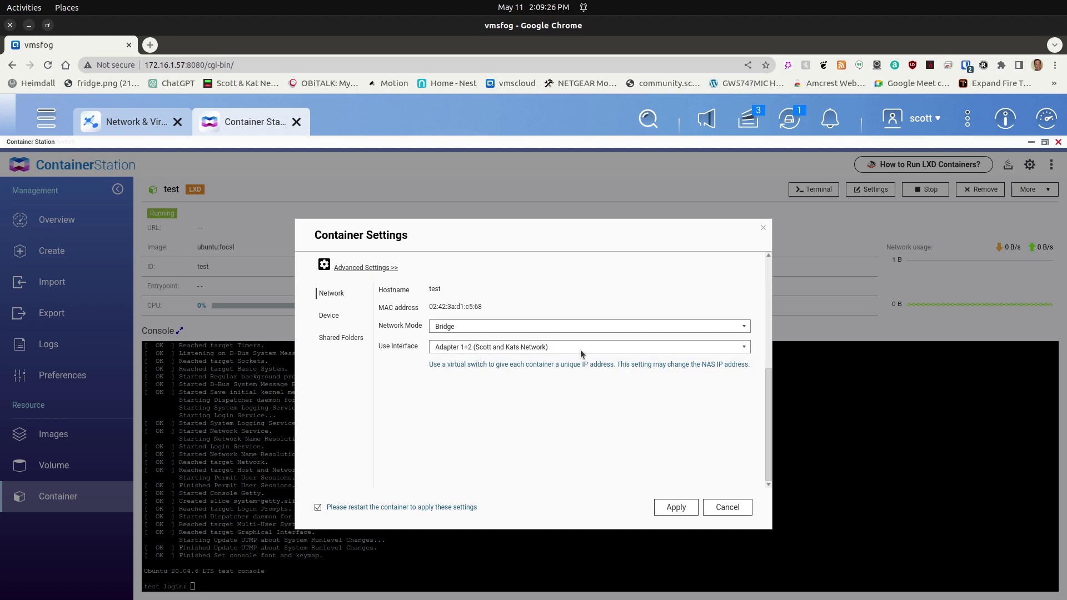
click(745, 350)
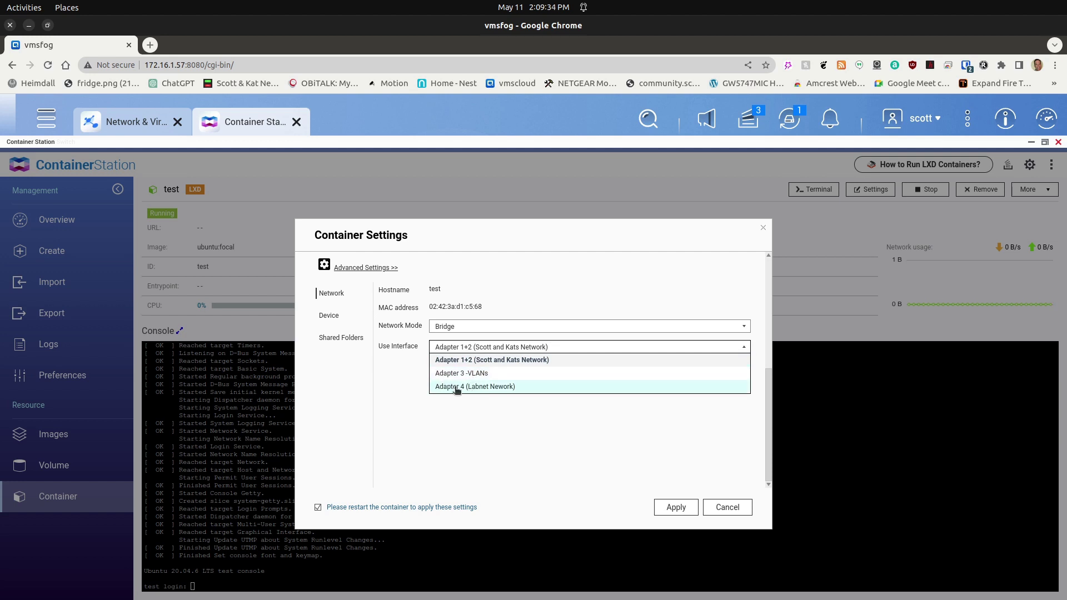
click(456, 387)
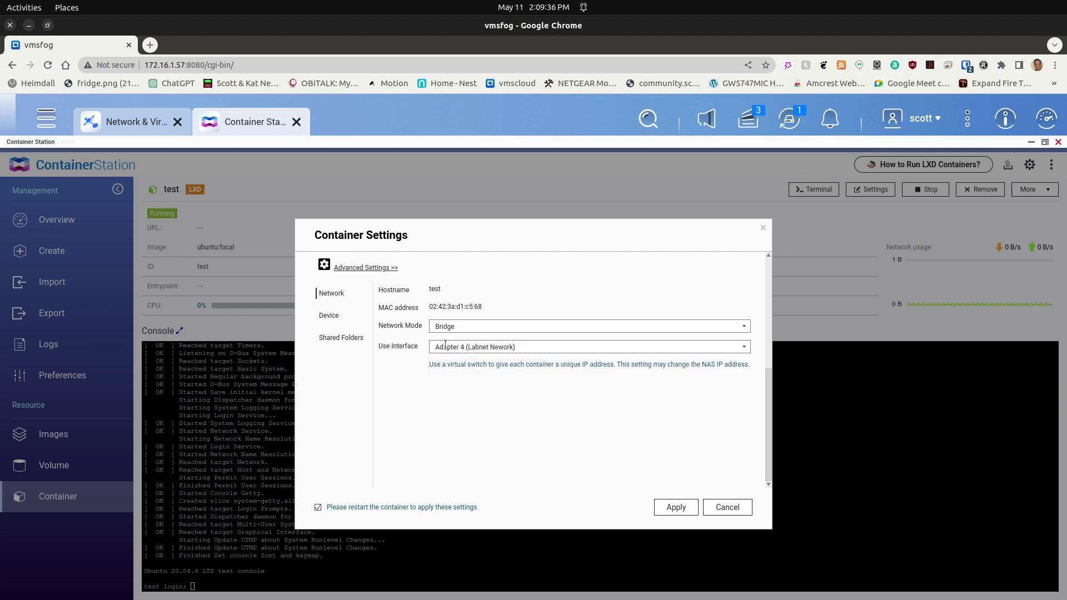
click(676, 507)
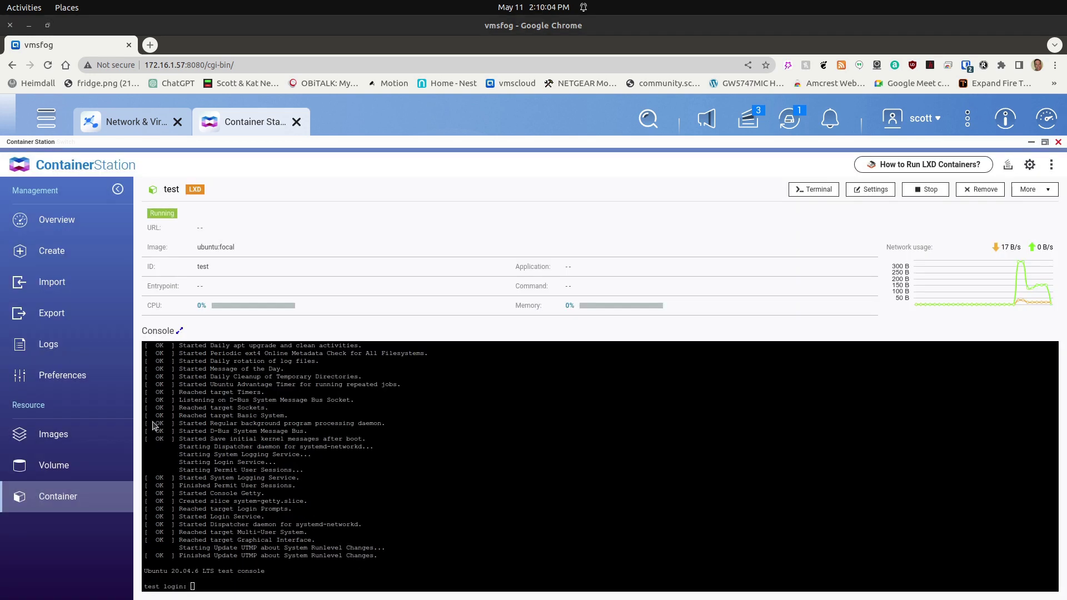
click(148, 121)
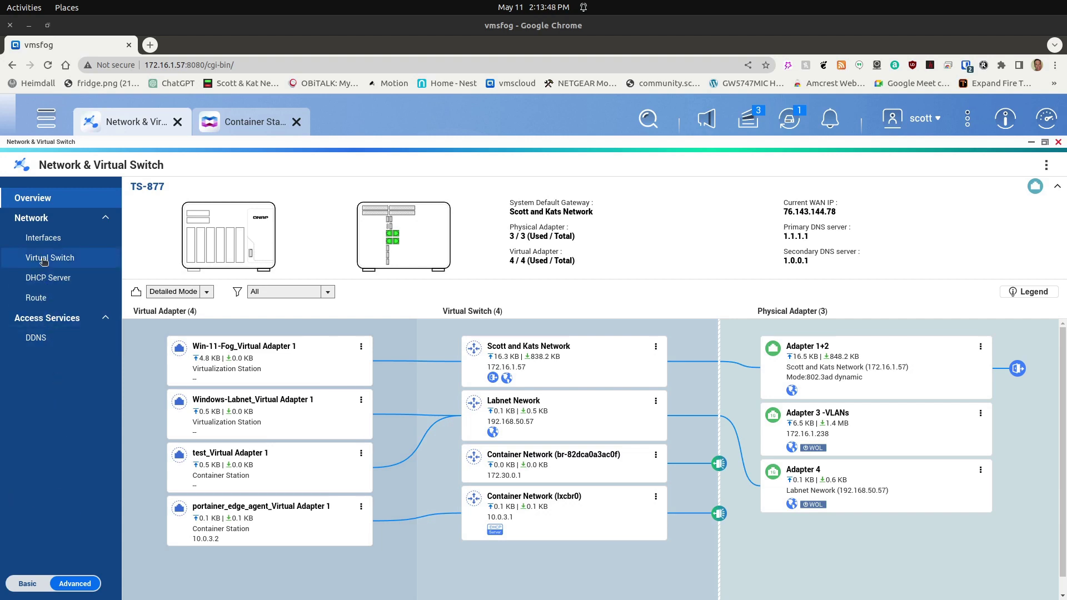
Step: Show the Interfaces adapter list and open the action menu for Adapter 3 -VLANs
click(39, 239)
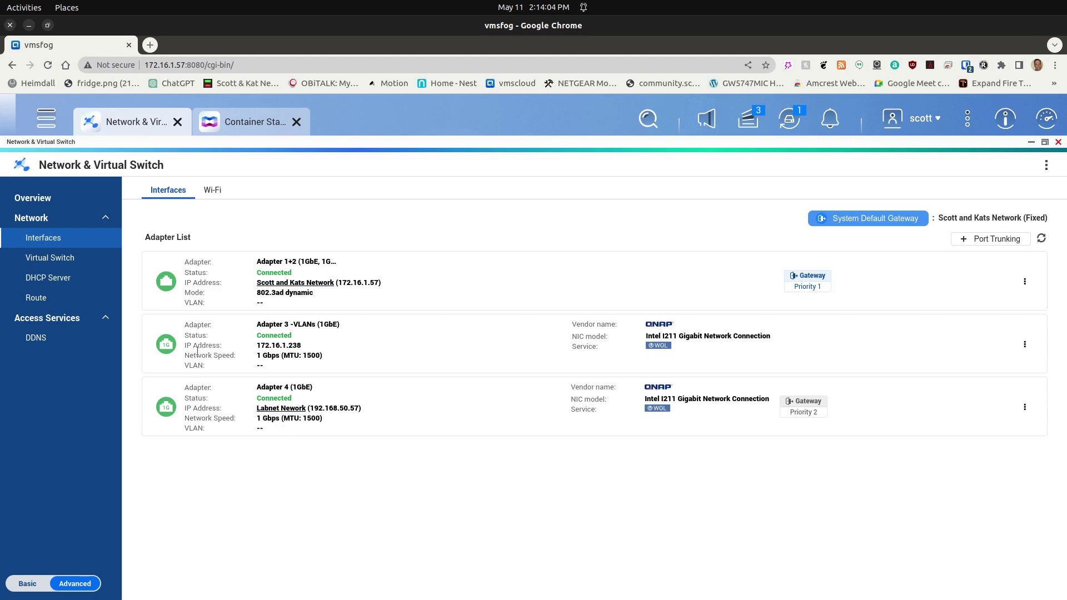
mouse_move(309, 332)
click(1023, 346)
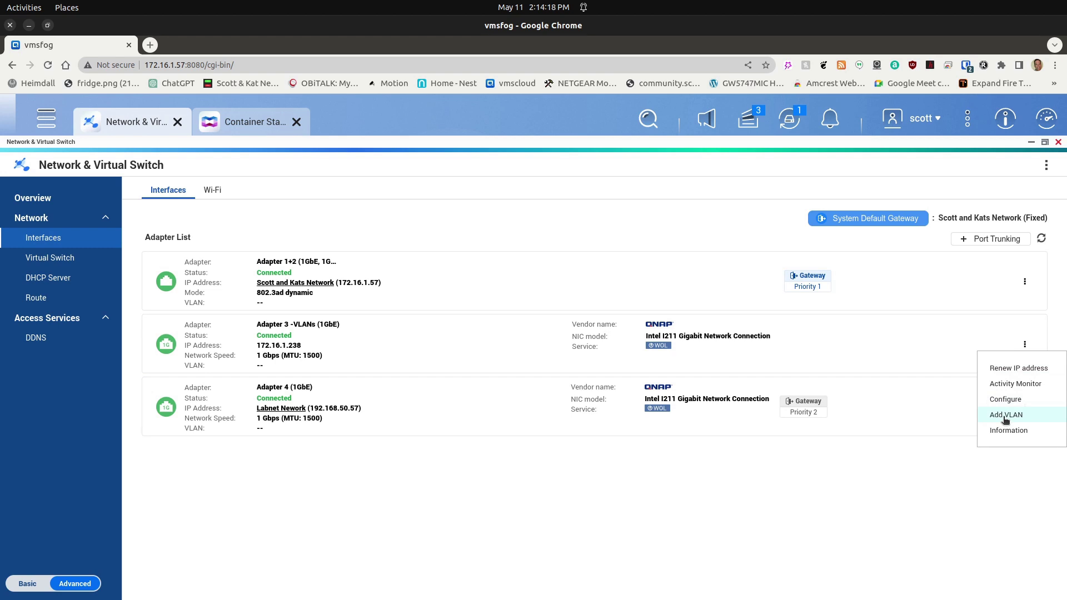
Step: Add VLAN 30 described as 'IoT VLAN' to Adapter 3, keeping DHCP
click(1005, 415)
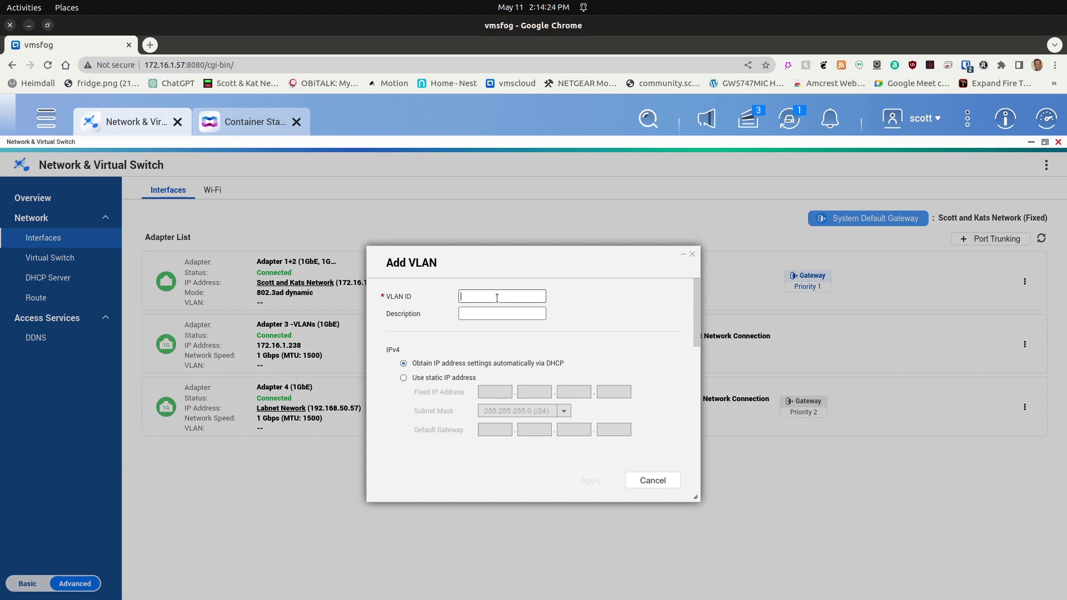
text(30)
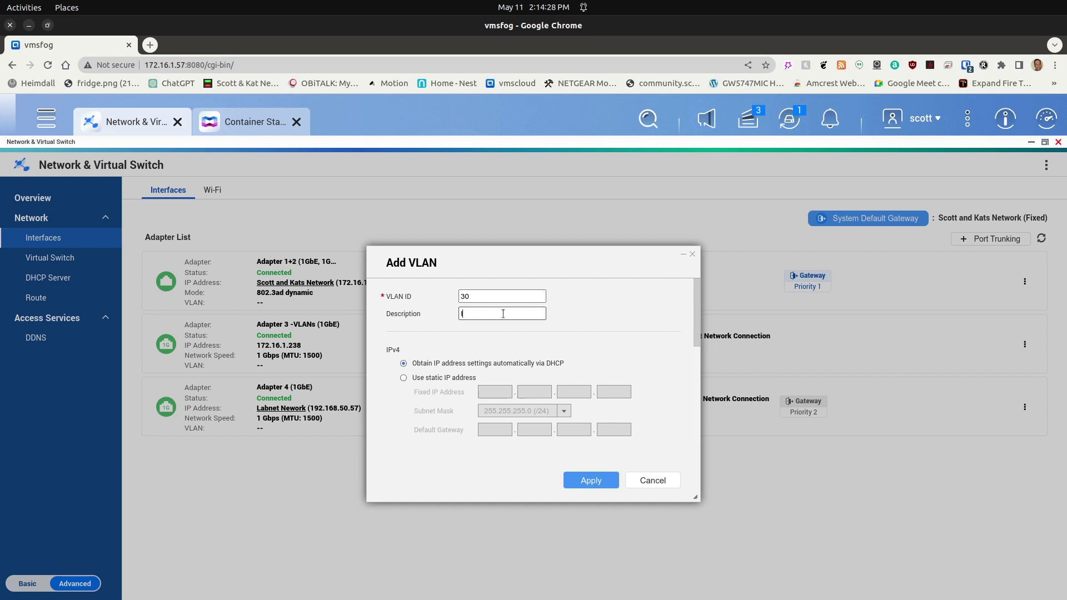
text(IoT VLAN)
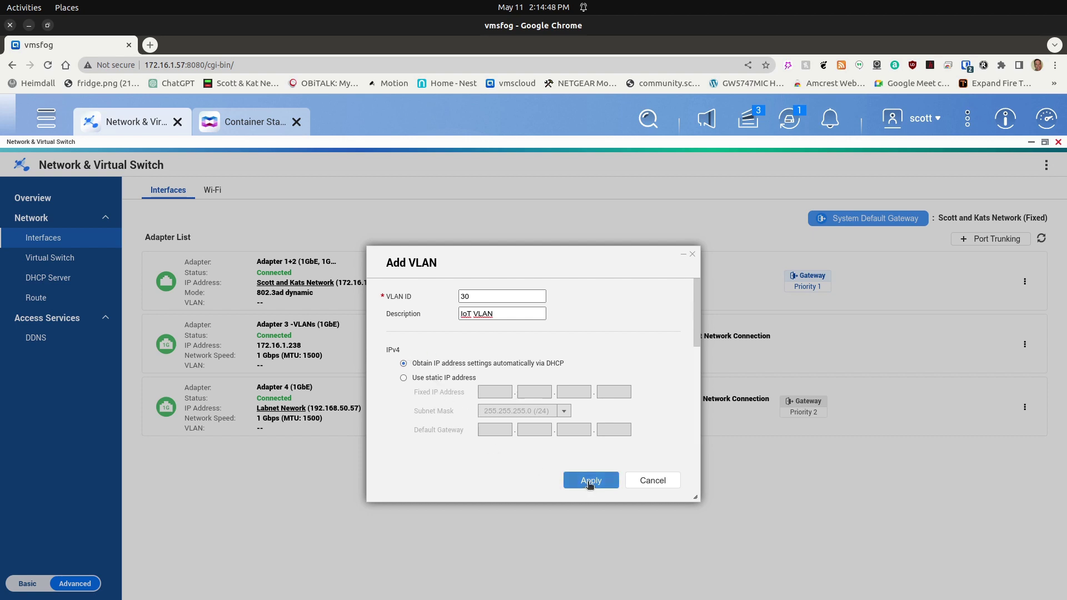
click(590, 481)
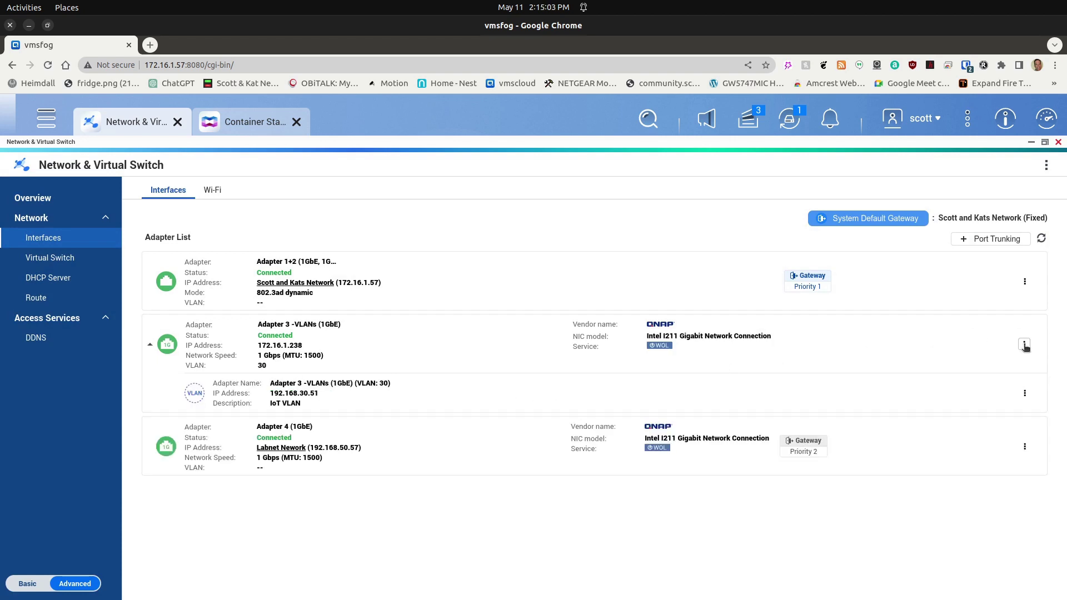
Step: Add VLAN 80 with description 'Cloud DMZ' to Adapter 3 -VLANs
click(1024, 344)
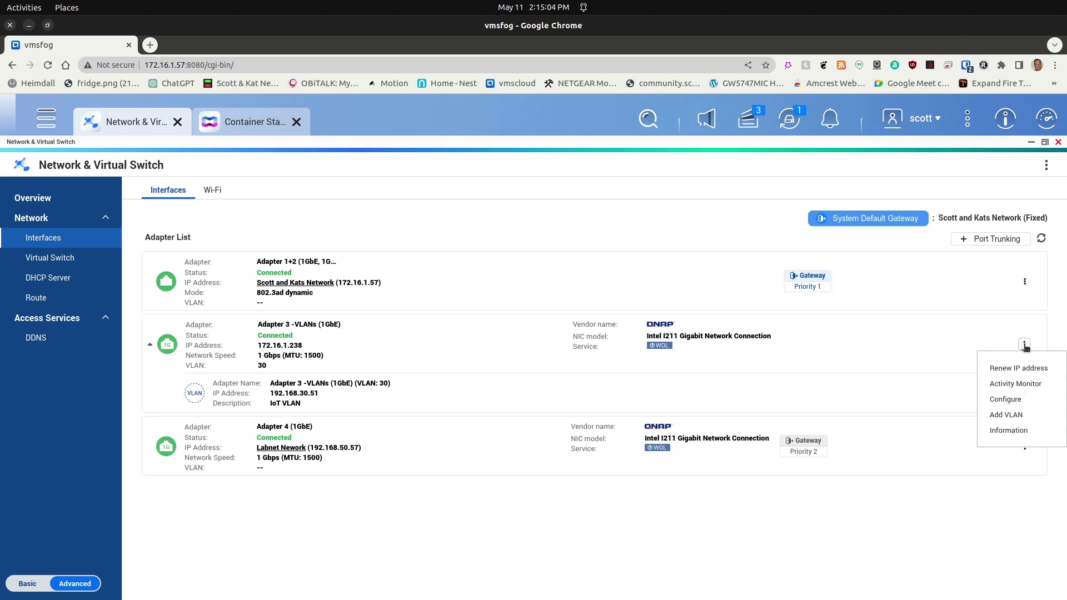
click(1008, 415)
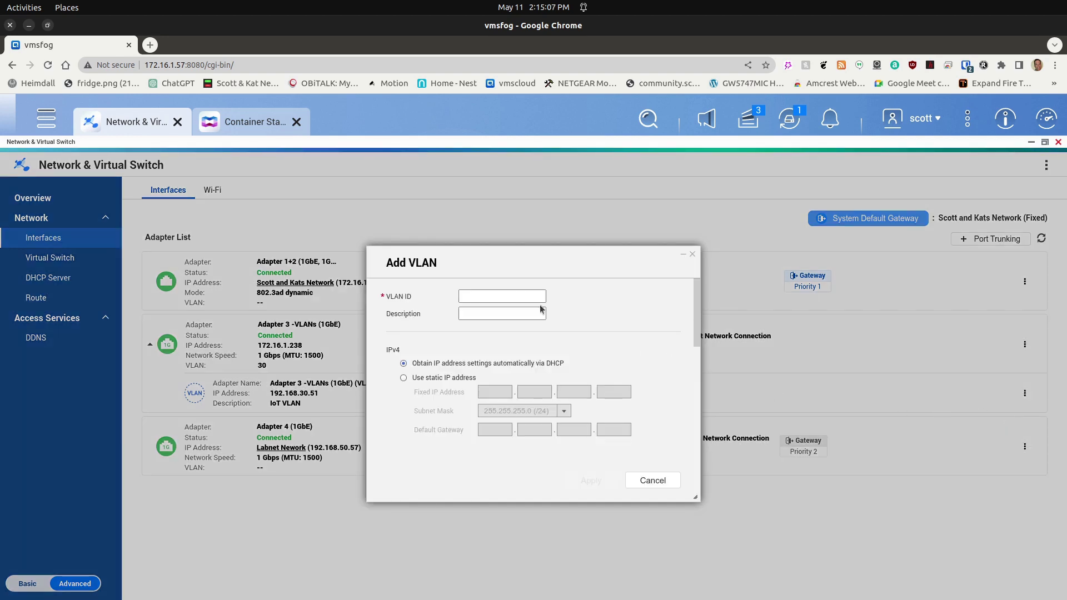
click(499, 297)
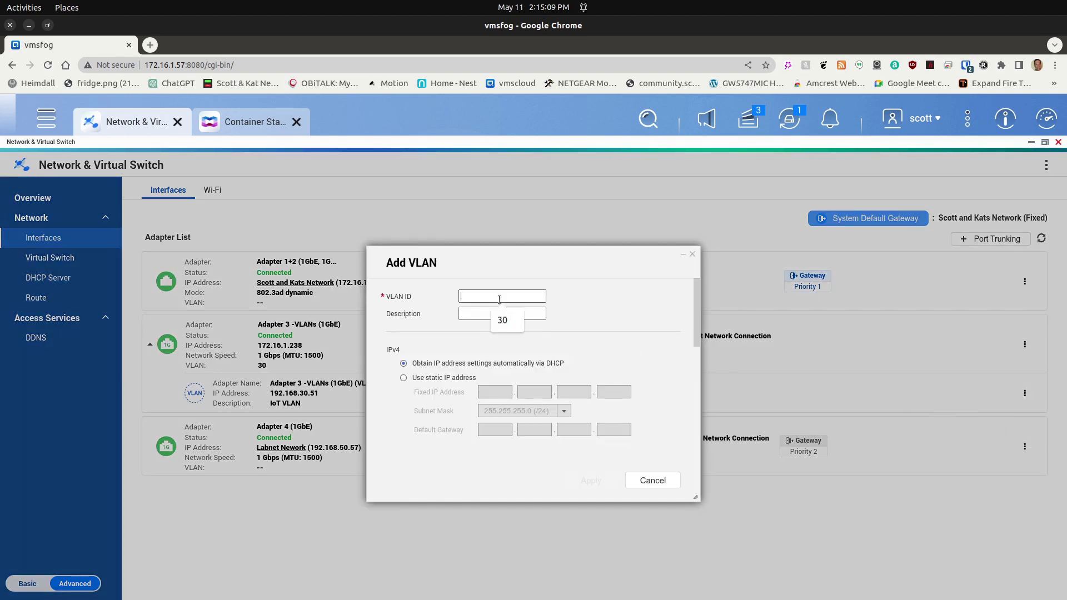
text(80)
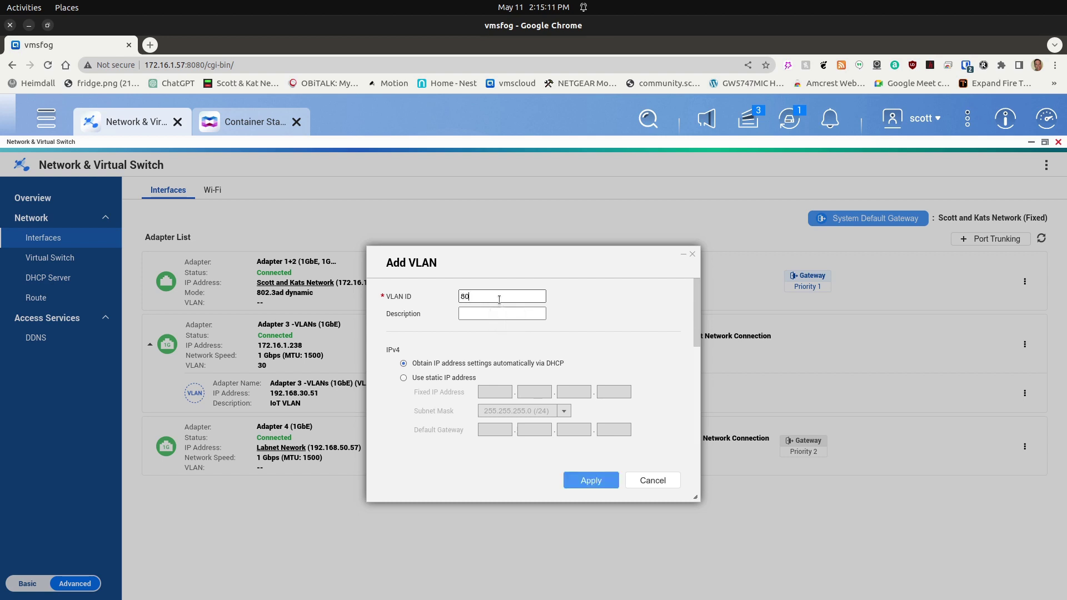
click(495, 314)
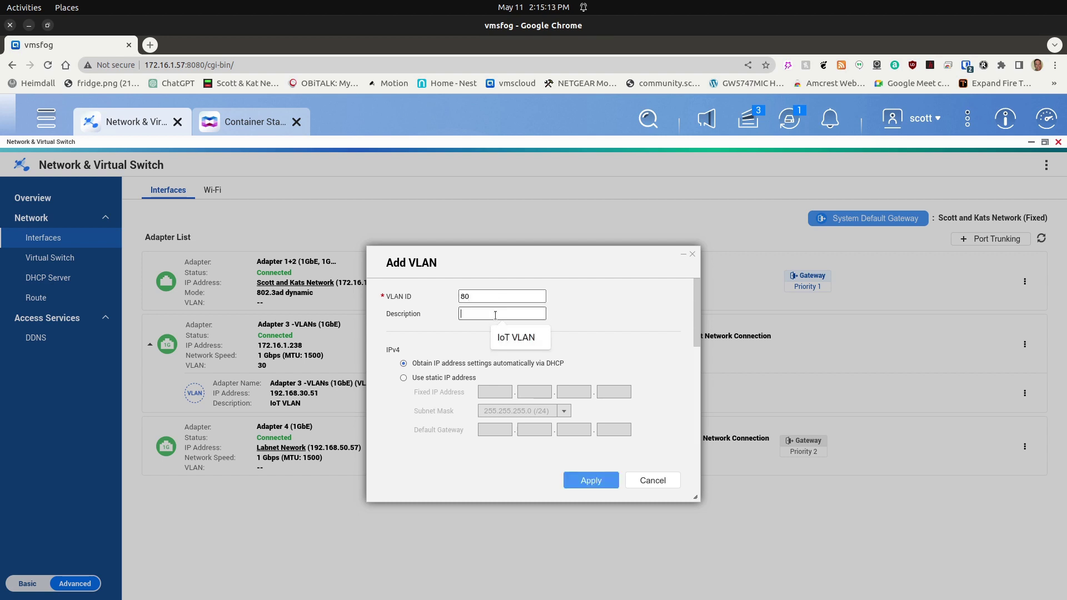
text(Cloud)
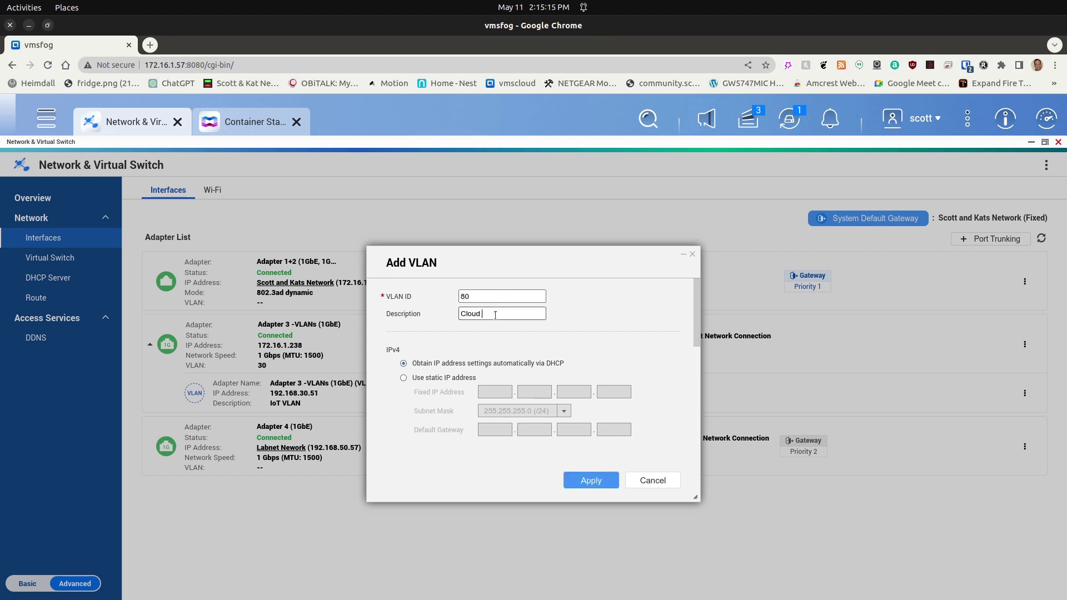
text( DMZ)
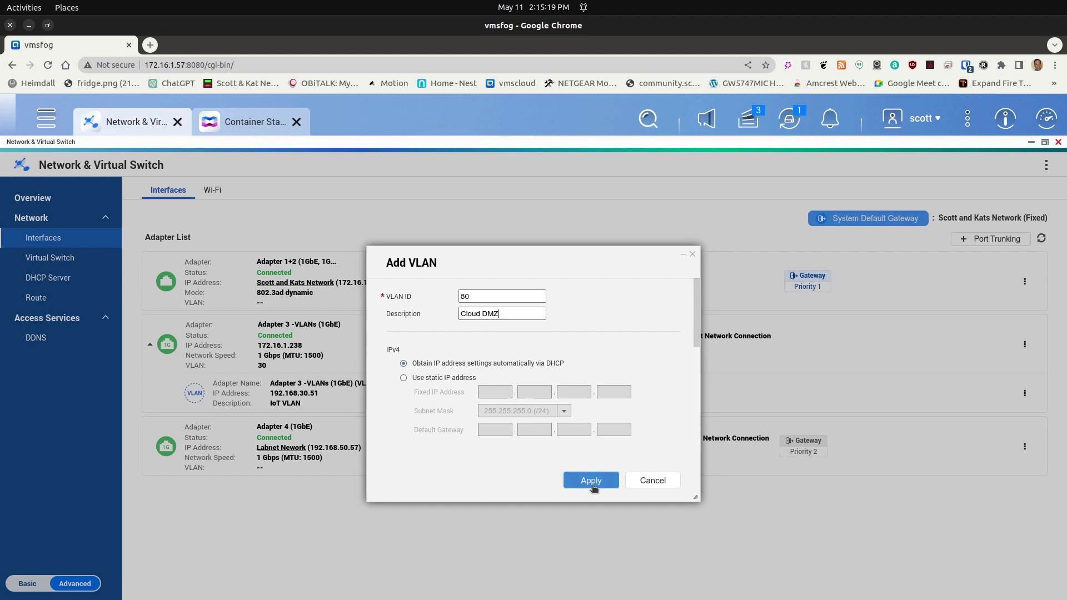
click(593, 480)
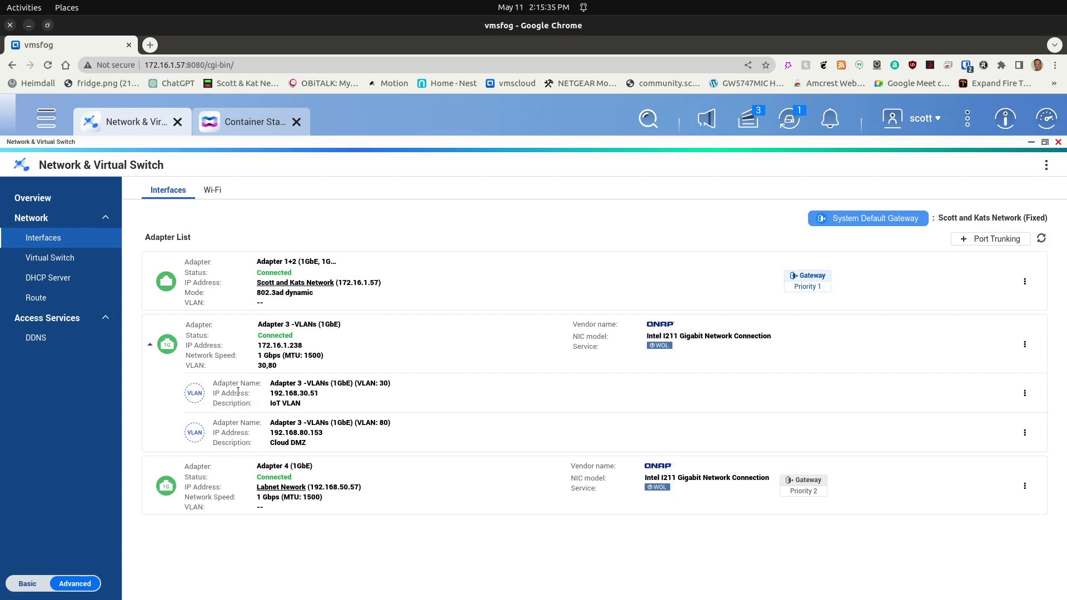
Step: Review the network topology overview, then show the Virtual Switch list
click(42, 201)
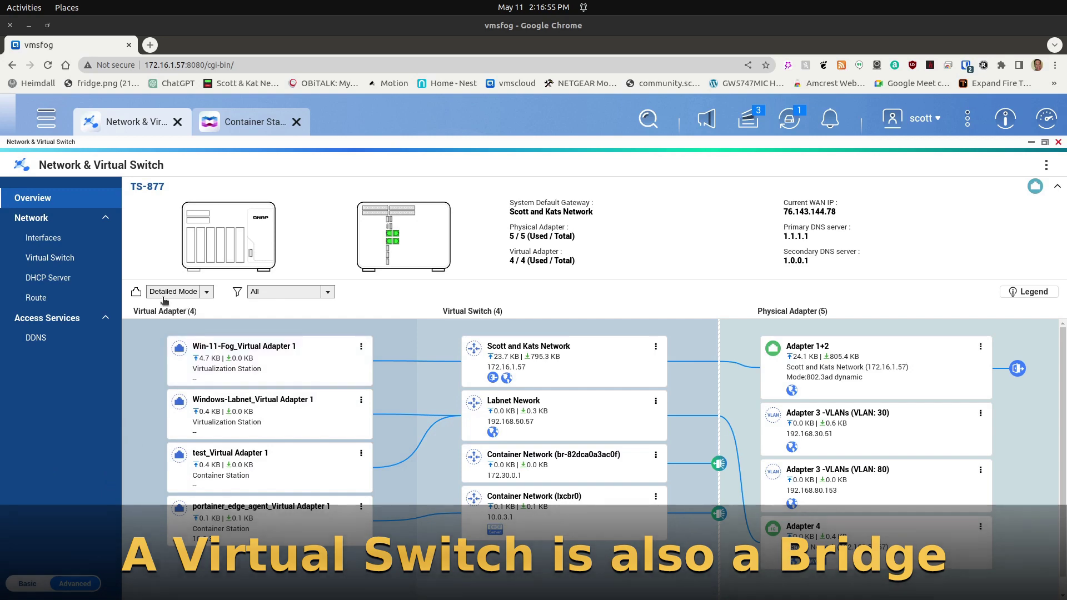
click(50, 257)
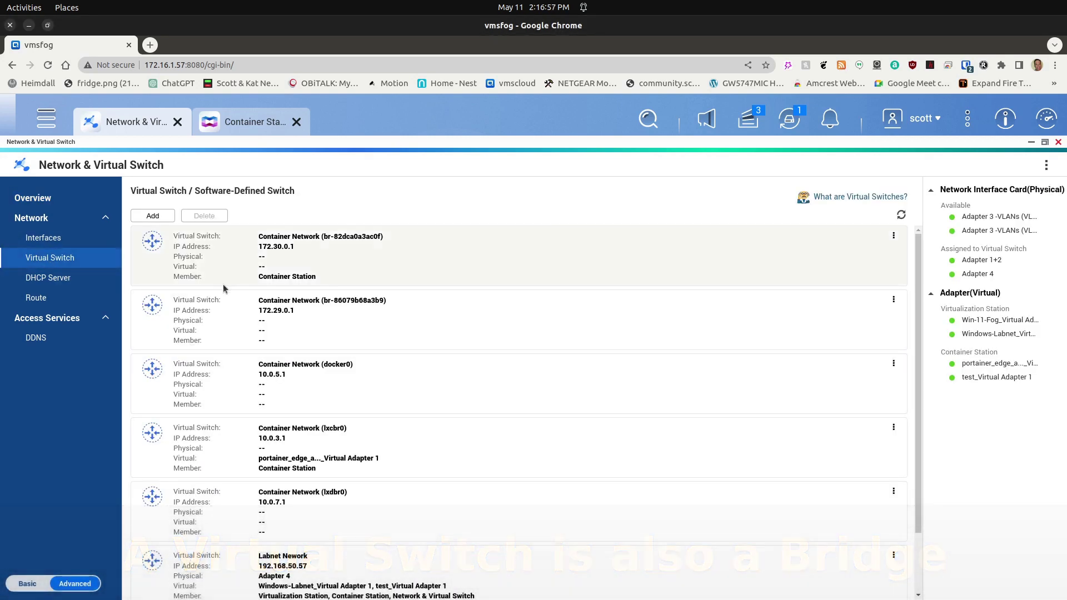
click(152, 216)
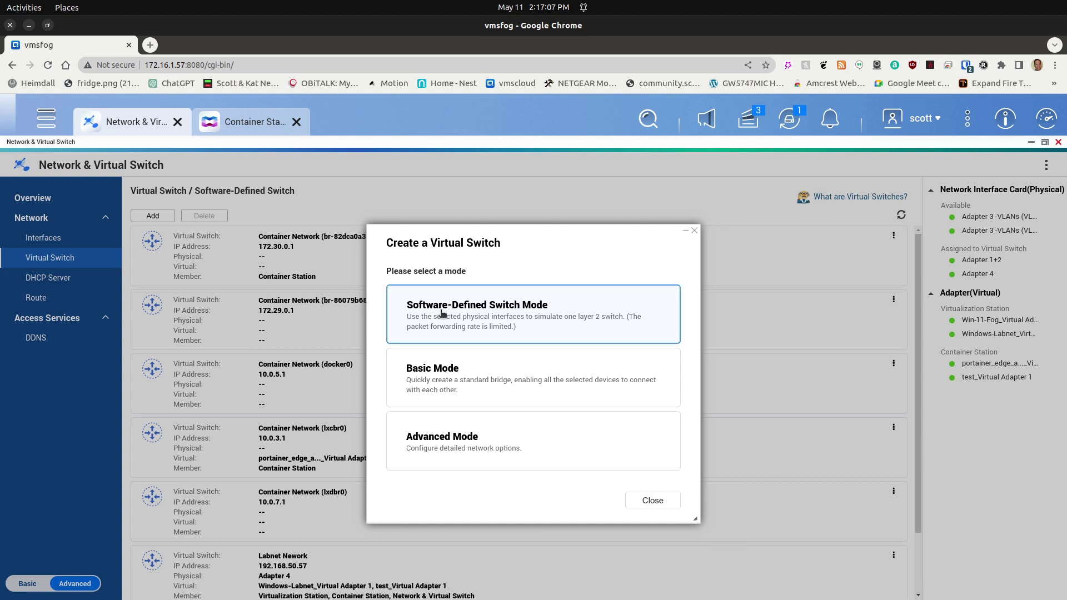
click(442, 313)
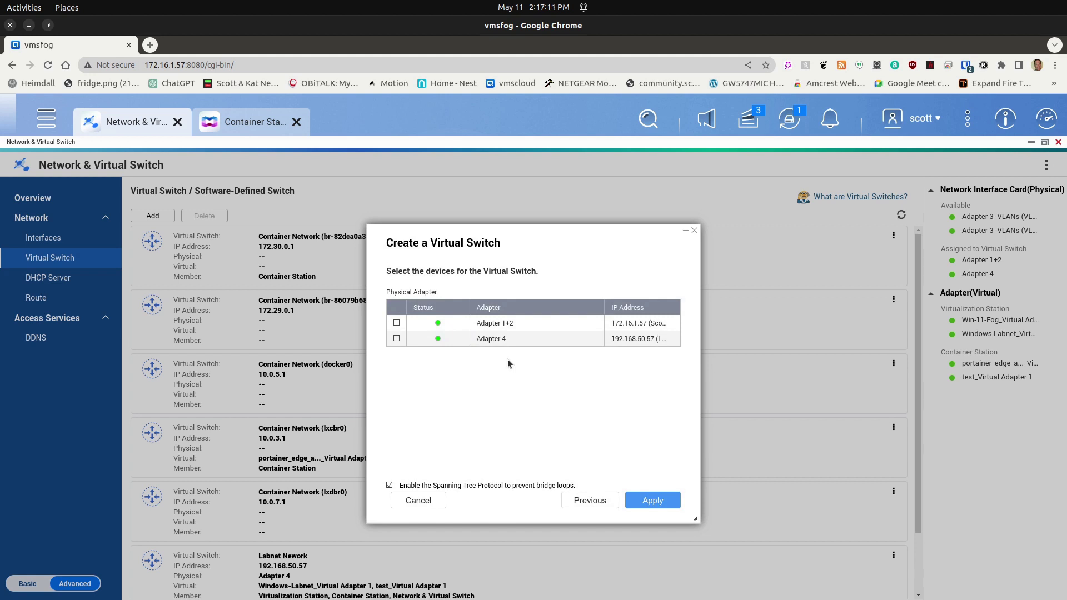
click(417, 501)
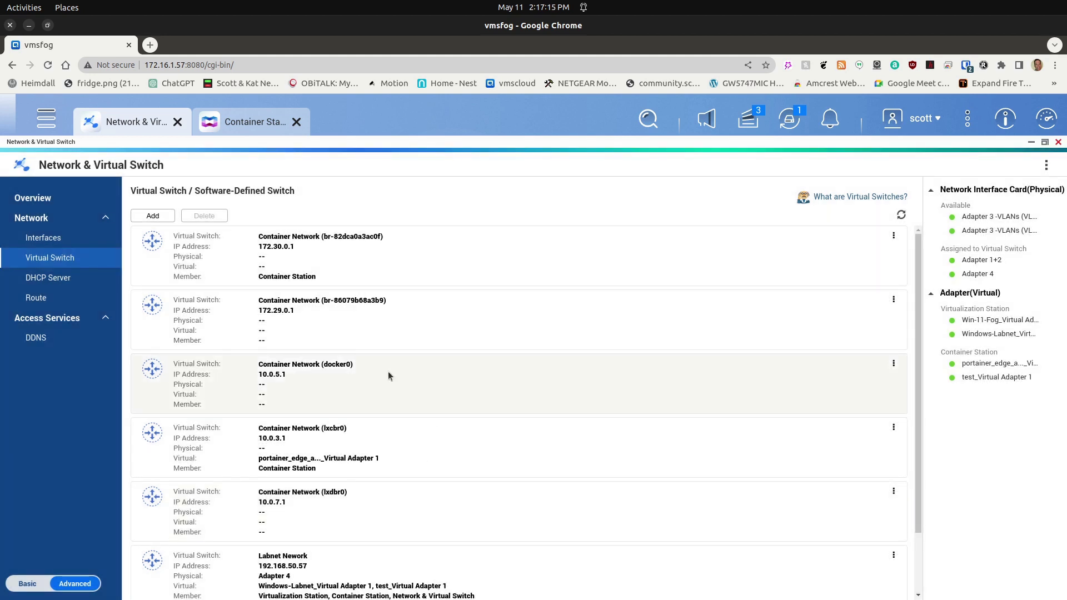
Step: Create a Basic Mode virtual switch on Adapter 3 -VLANs (VLAN: 30)
click(149, 216)
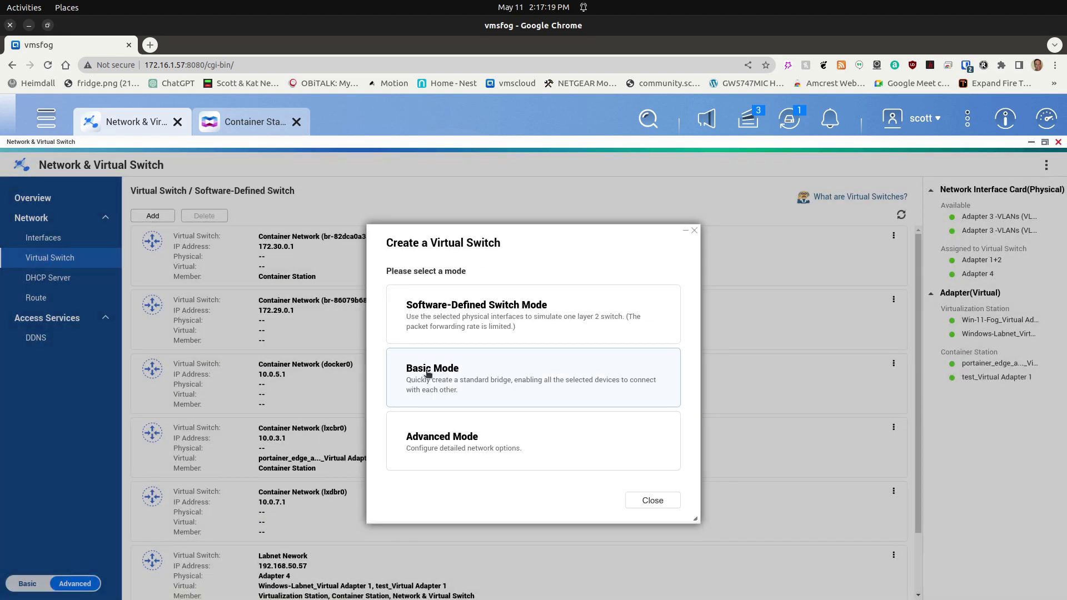
click(427, 374)
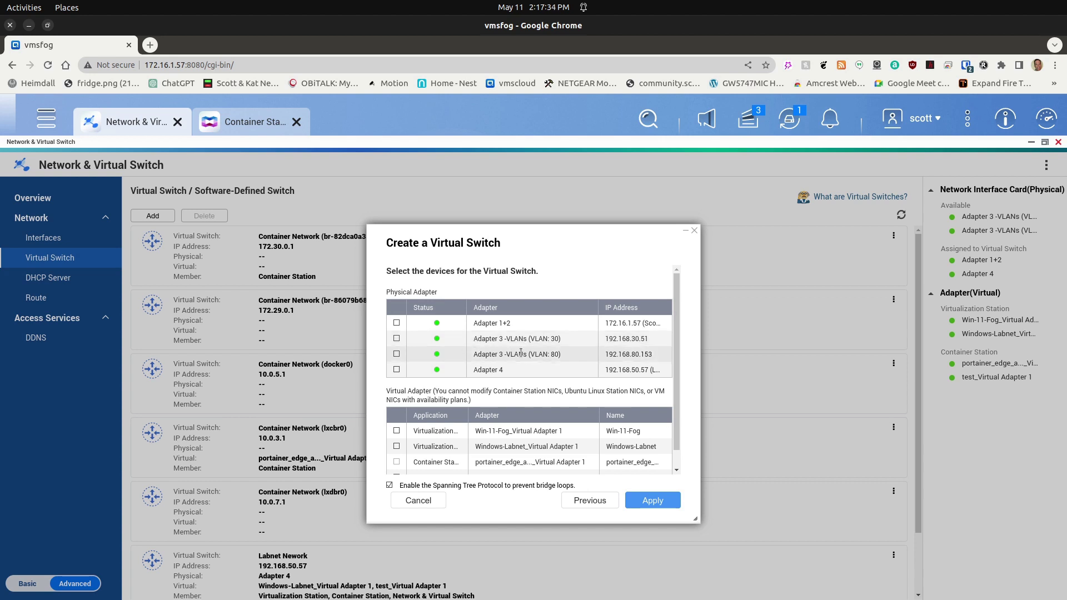
click(399, 341)
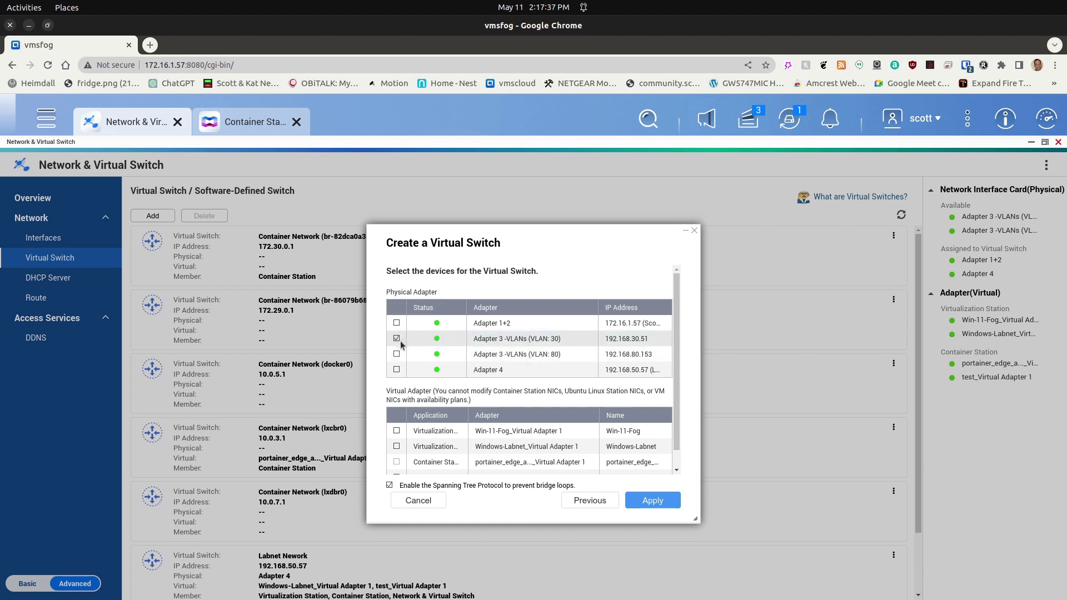
click(653, 501)
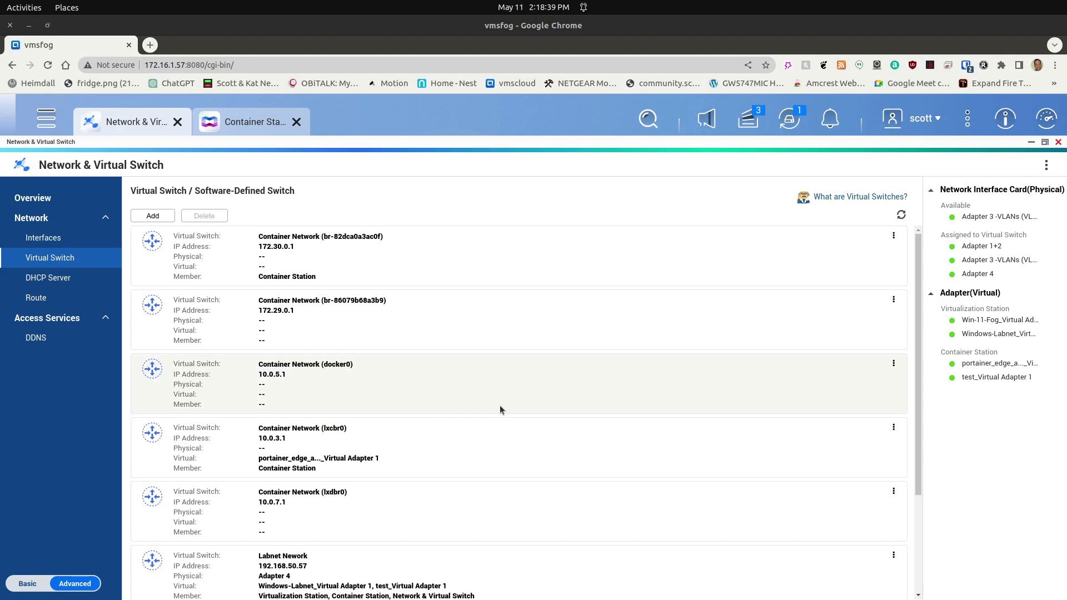
scroll(499, 410, down, 3)
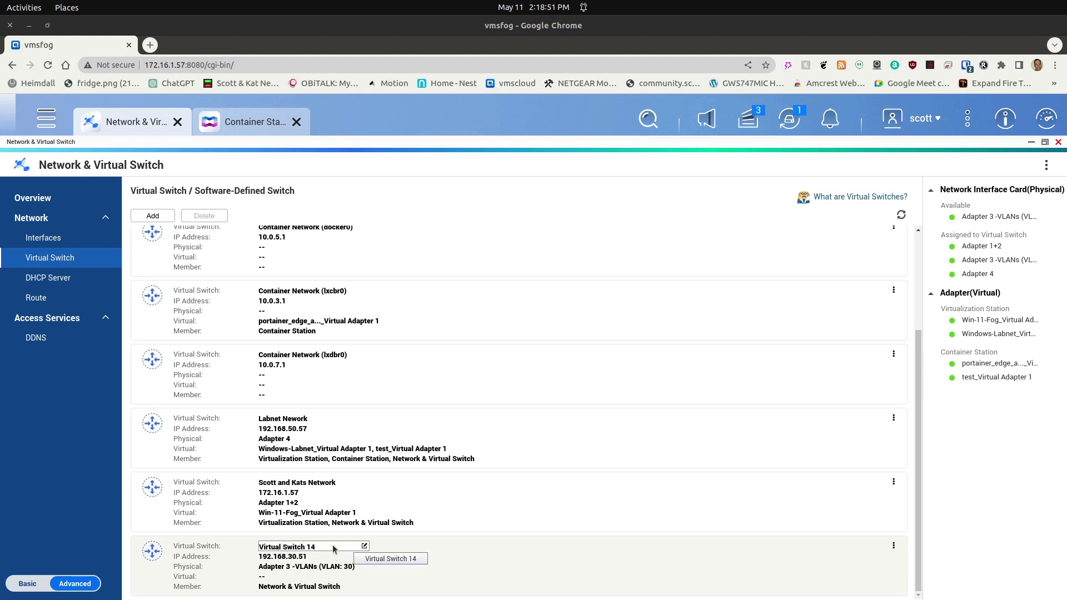
Step: Rename Virtual Switch 14 (192.168.30.51) to 'IoT (VLAN 30)', correcting the typo first
click(365, 547)
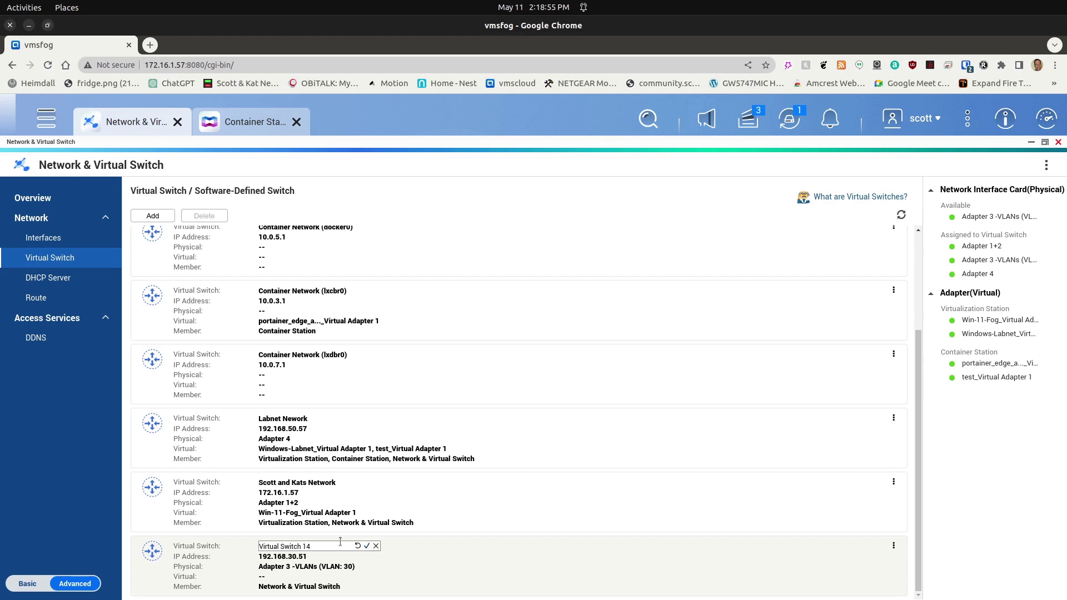
drag(339, 547, 257, 547)
text(IoT (VLAN30)
key(BackSpace)
key(BackSpace)
text(30)
click(369, 547)
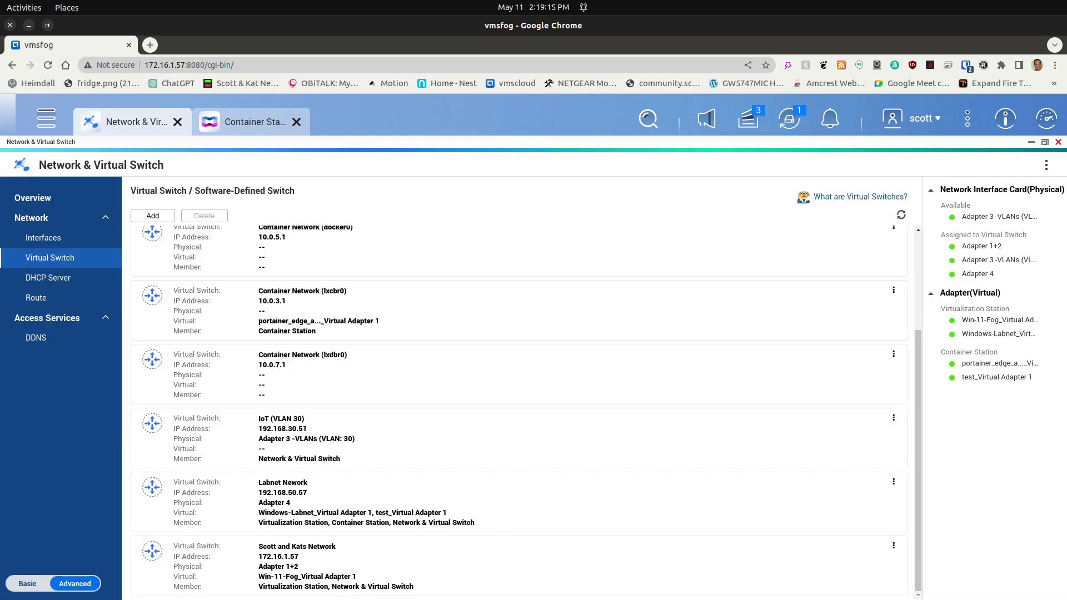
Step: Create a Basic Mode virtual switch on the Adapter 3 VLAN 80 interface
click(150, 215)
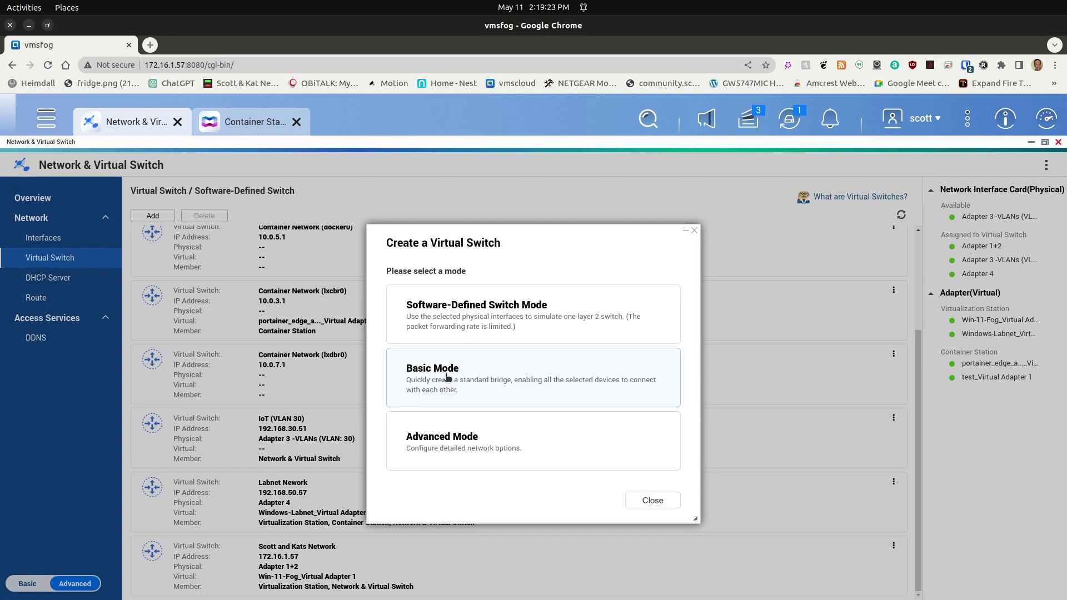
click(446, 377)
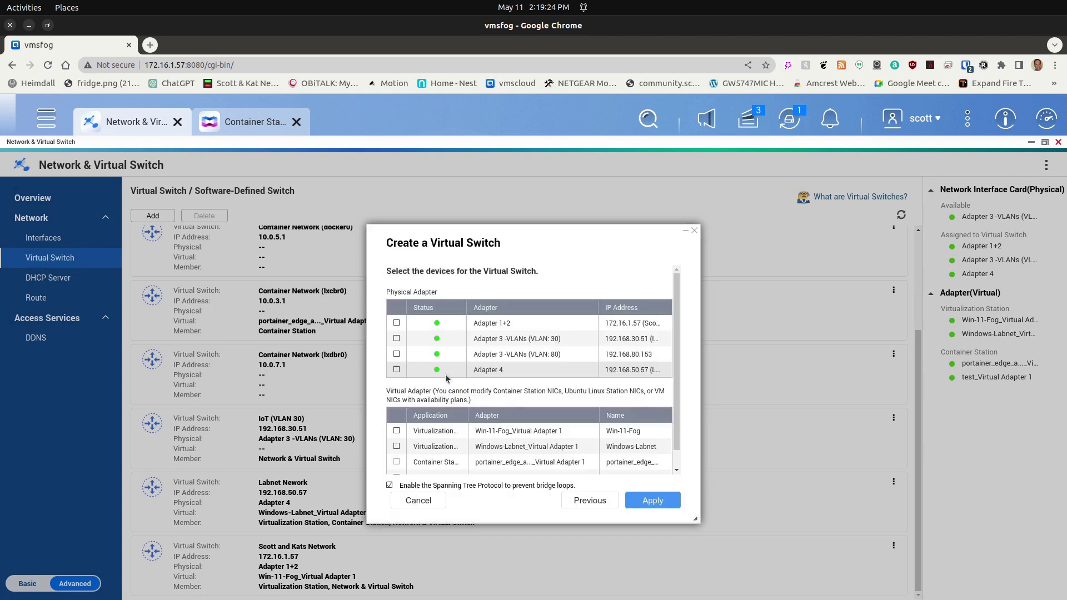
click(396, 354)
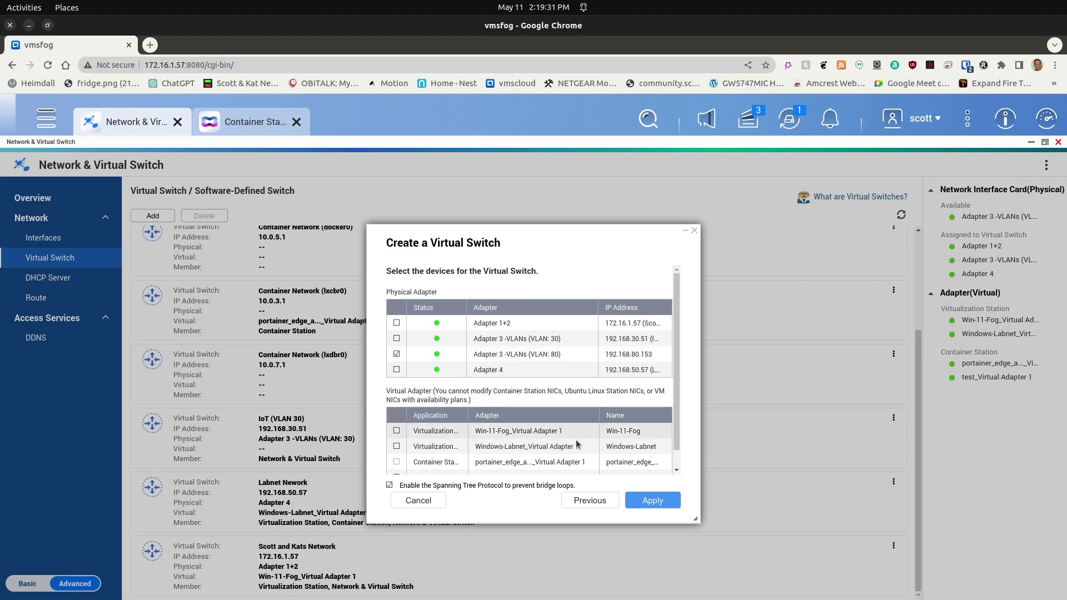
click(650, 500)
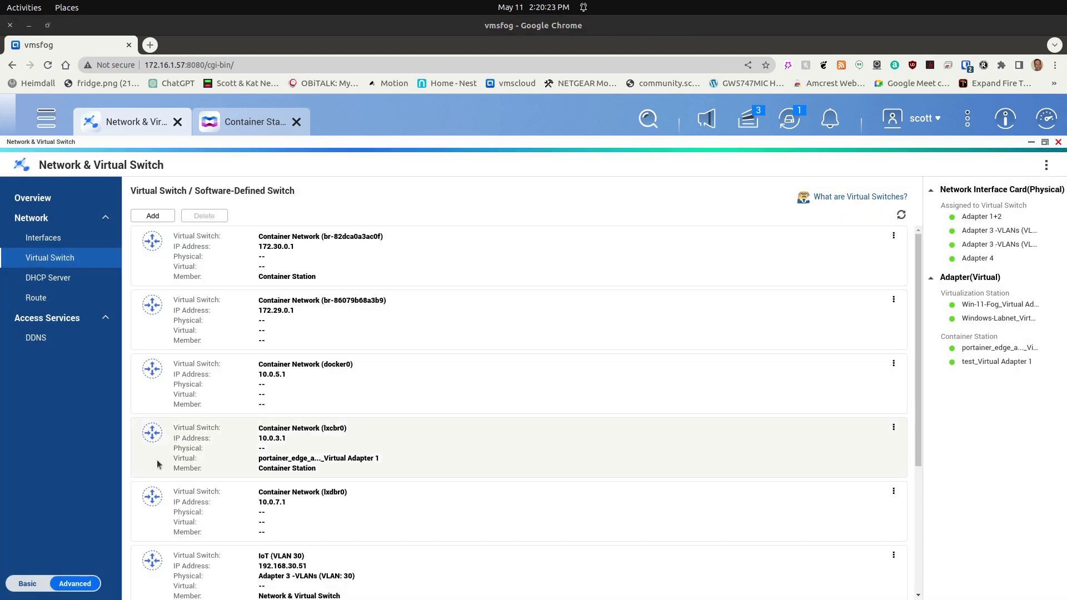
Step: Rename Virtual Switch 15 (192.168.80.153) to 'DMZ Cloud (VLAN 80)'
scroll(529, 414, down, 4)
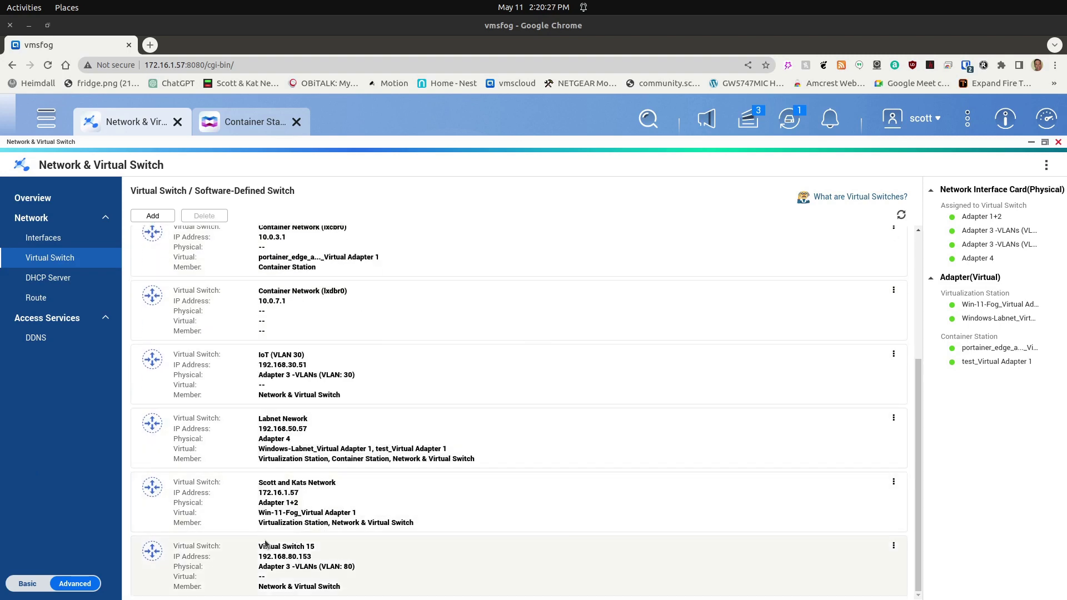
mouse_move(334, 546)
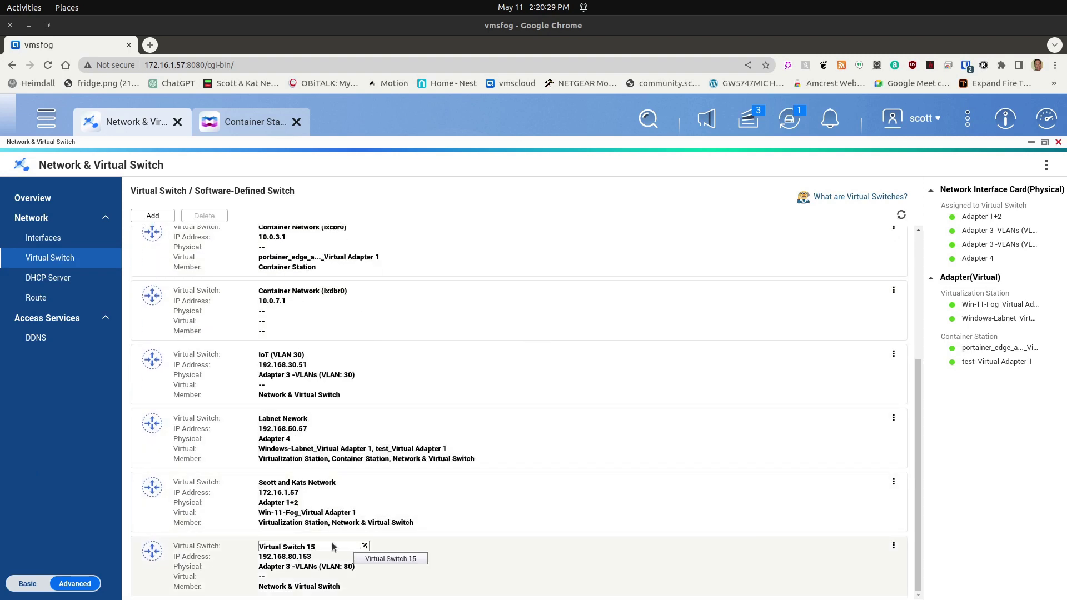
click(364, 547)
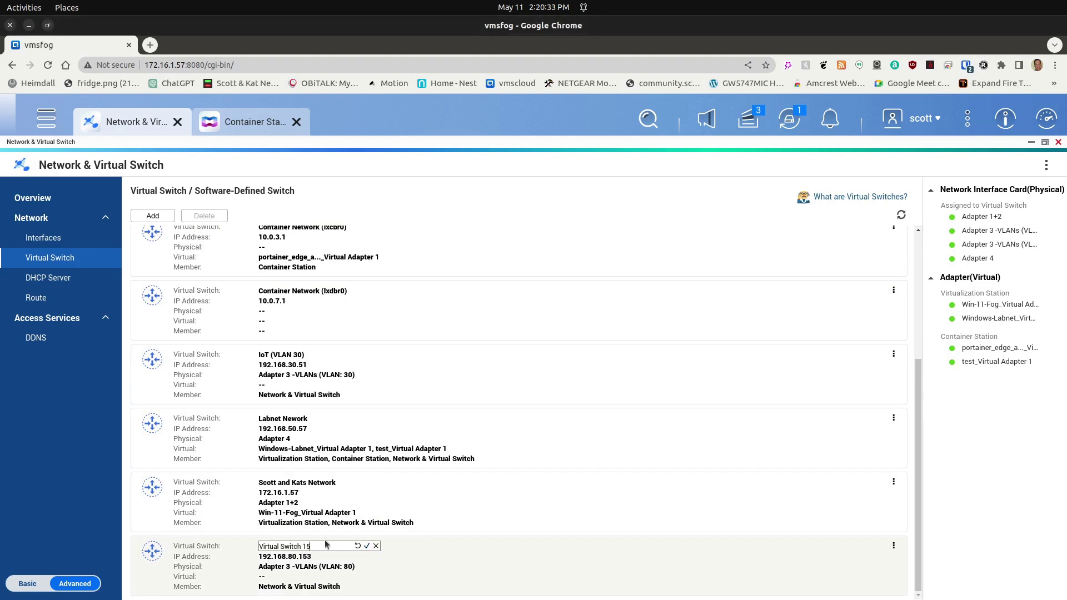
drag(326, 544, 275, 533)
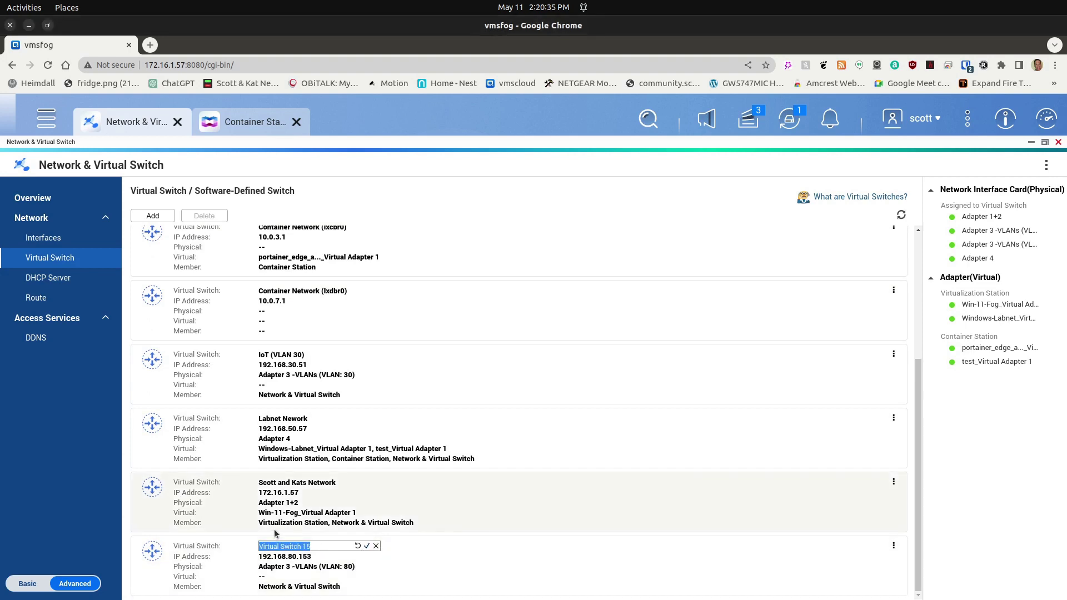
text(DMZ Cloud (VLAN 80)
click(367, 547)
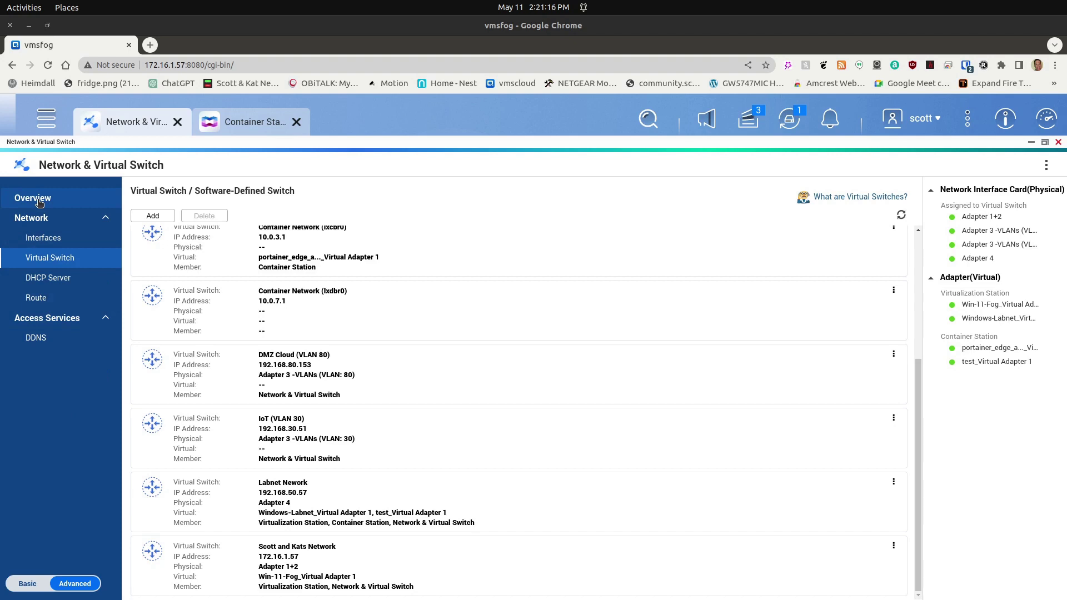
Step: Review the Overview diagram mapping both VLAN switches to Adapter 3
click(39, 201)
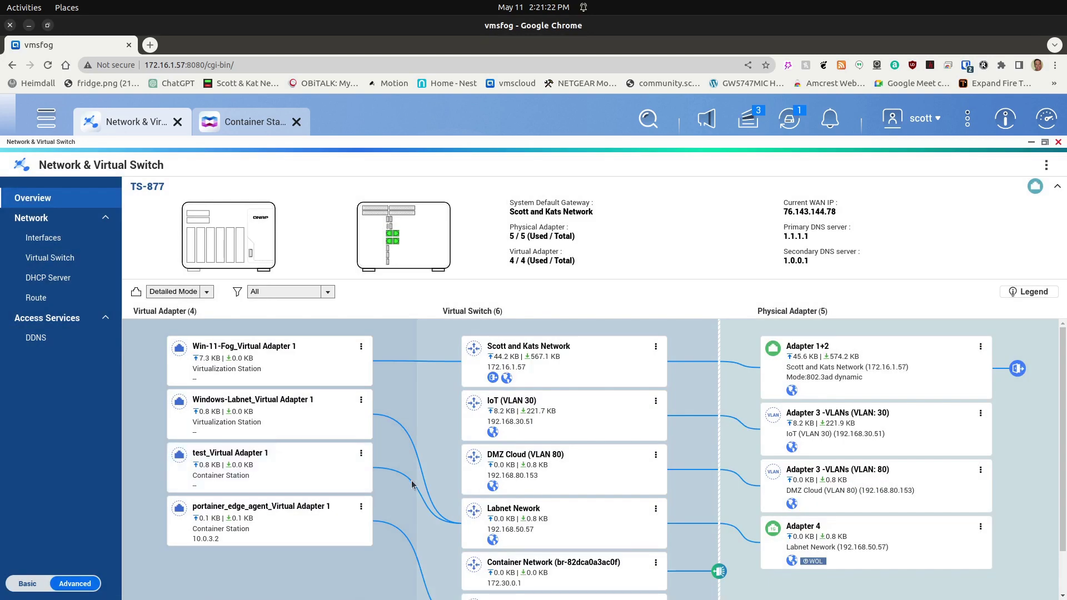
scroll(390, 540, down, 1)
scroll(390, 540, up, 1)
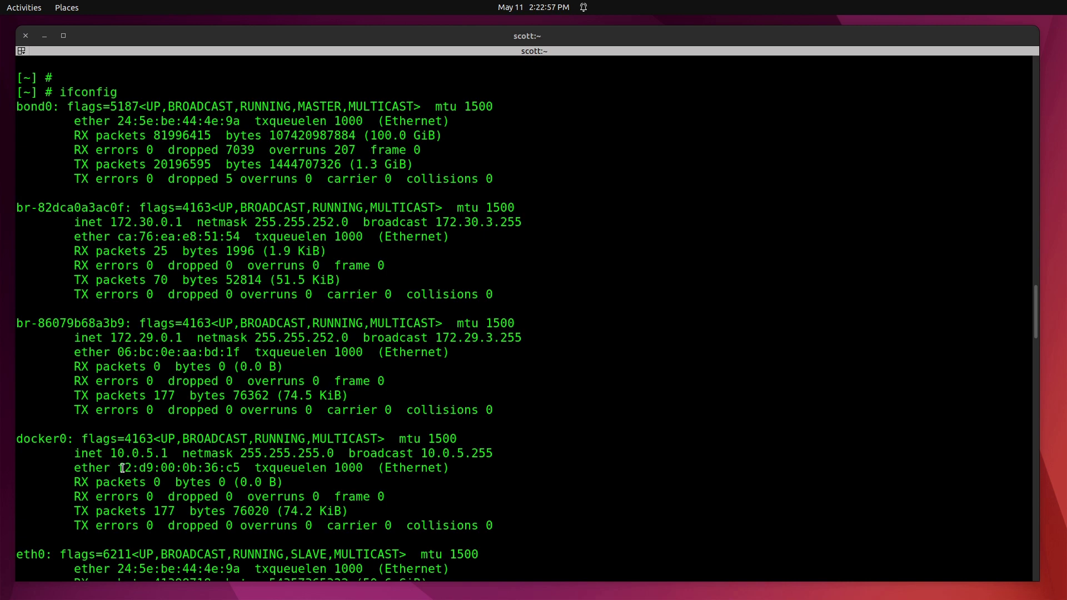
Step: Scroll the ifconfig output past eth, lxcbr0 and lxdbr0 to the qvs0–qvs3 bridge blocks
scroll(122, 468, down, 3)
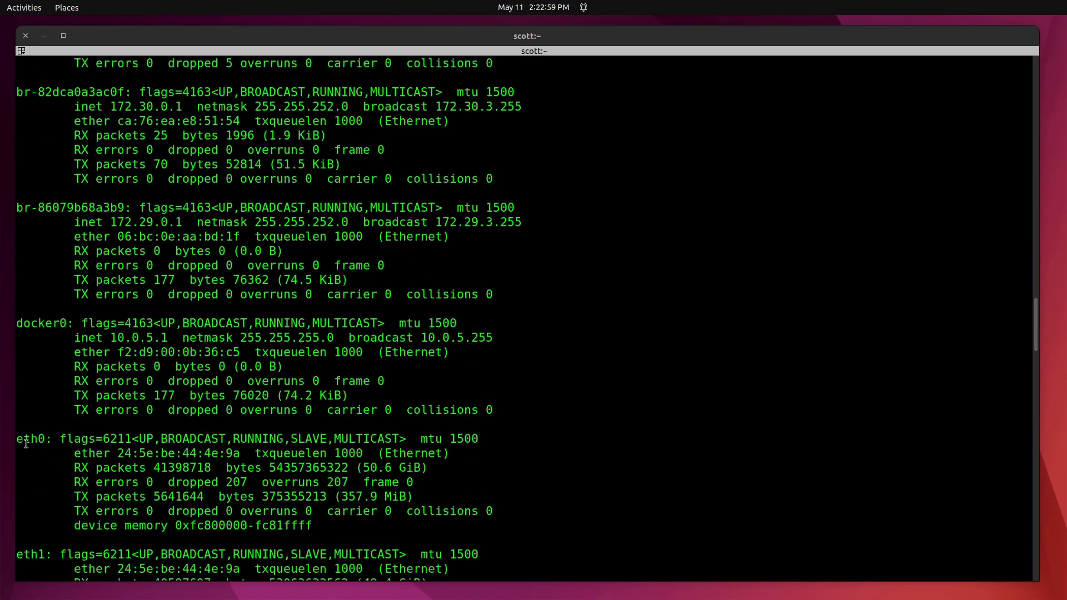
scroll(55, 460, down, 3)
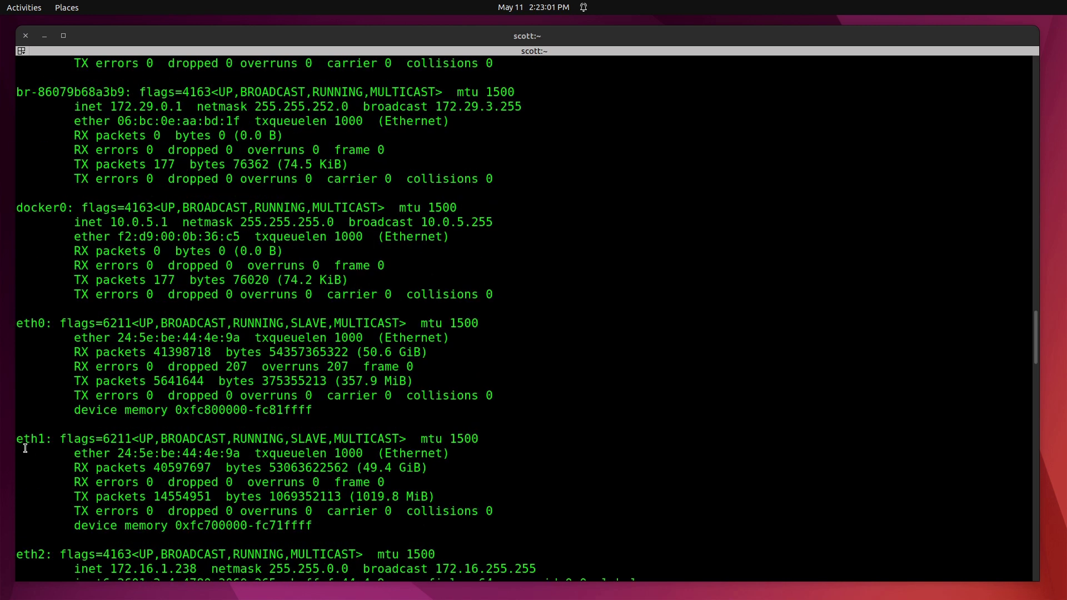
scroll(24, 448, down, 3)
scroll(24, 448, down, 3)
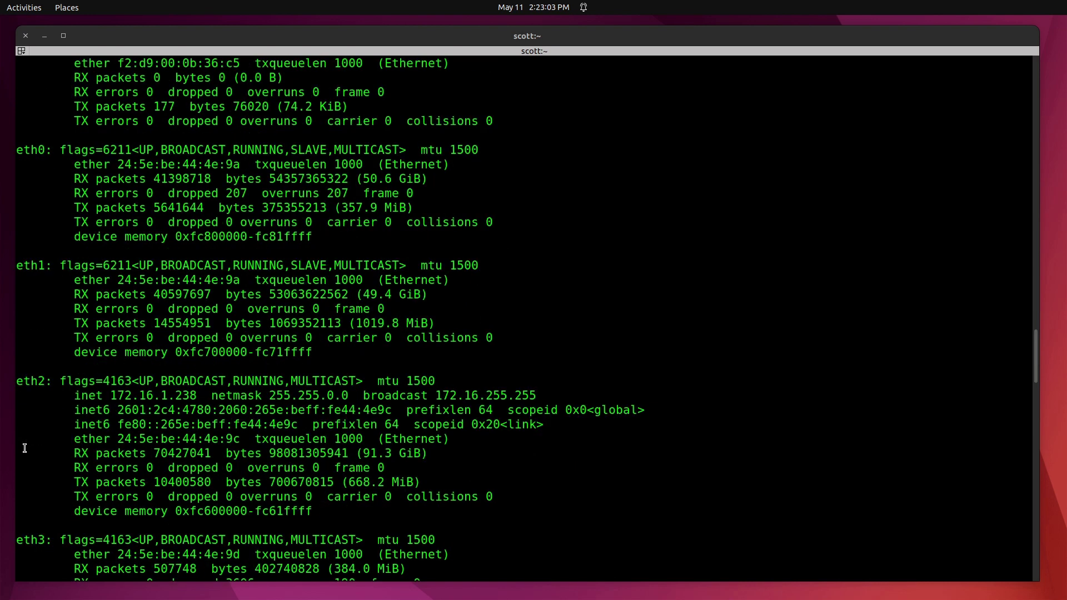
scroll(77, 476, down, 3)
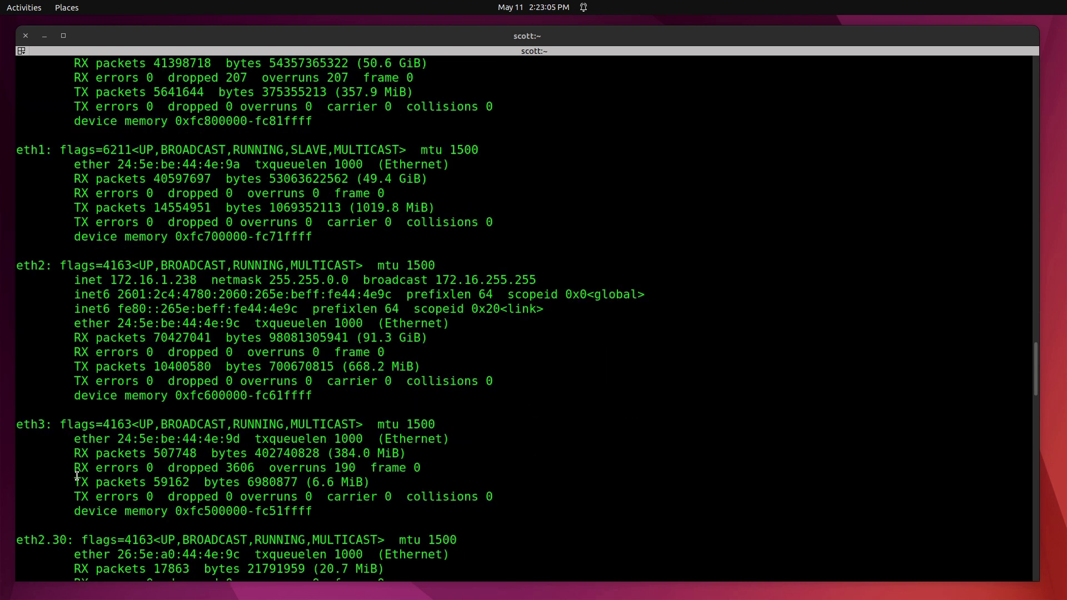
scroll(48, 448, down, 3)
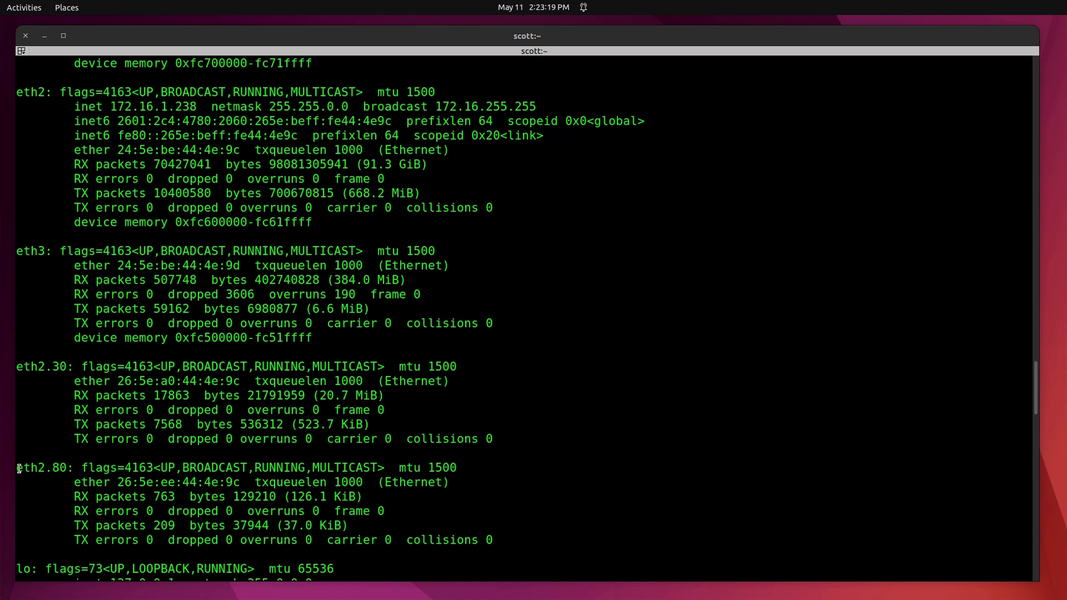
scroll(78, 489, down, 3)
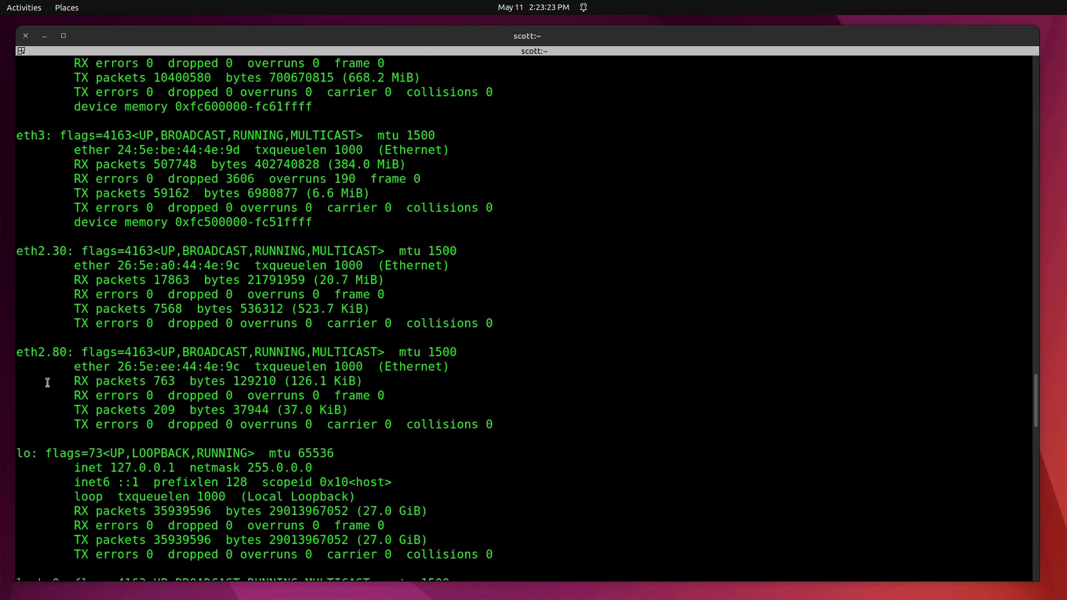
scroll(47, 382, down, 3)
scroll(47, 382, down, 3)
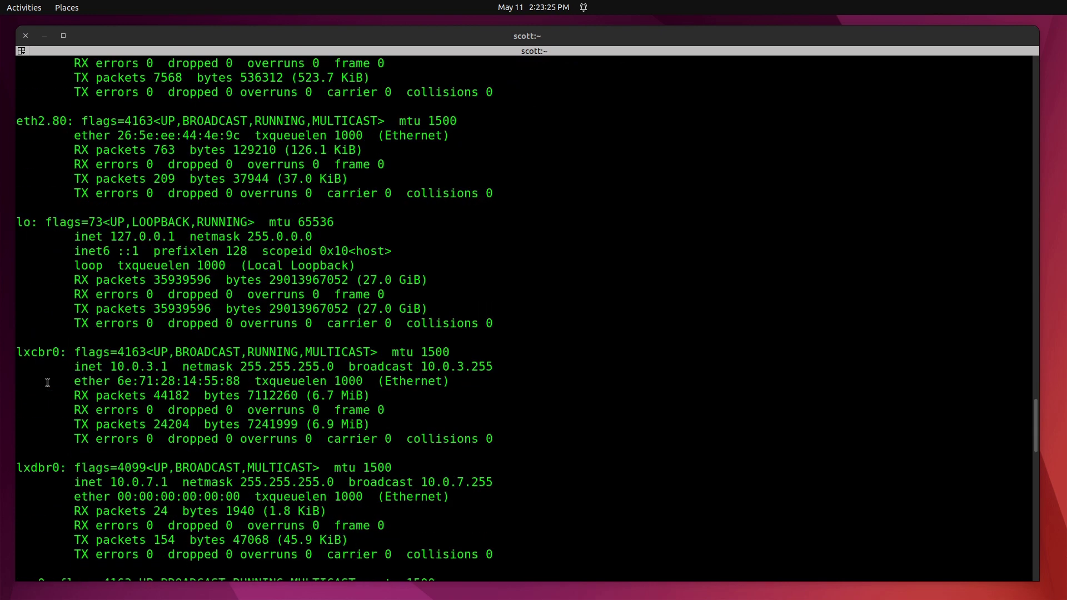
scroll(47, 383, down, 6)
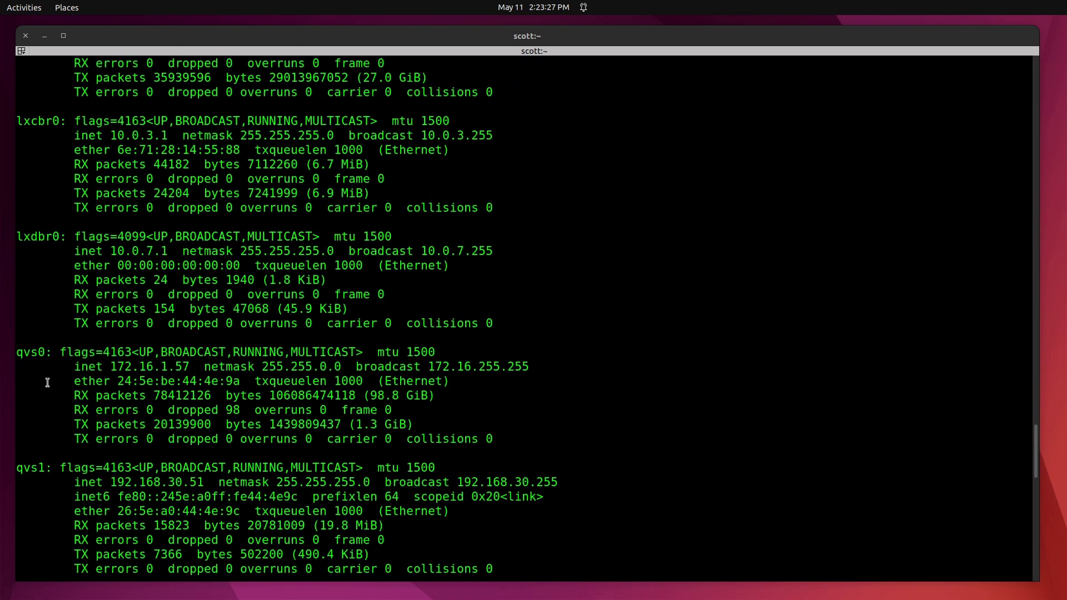
scroll(39, 372, down, 2)
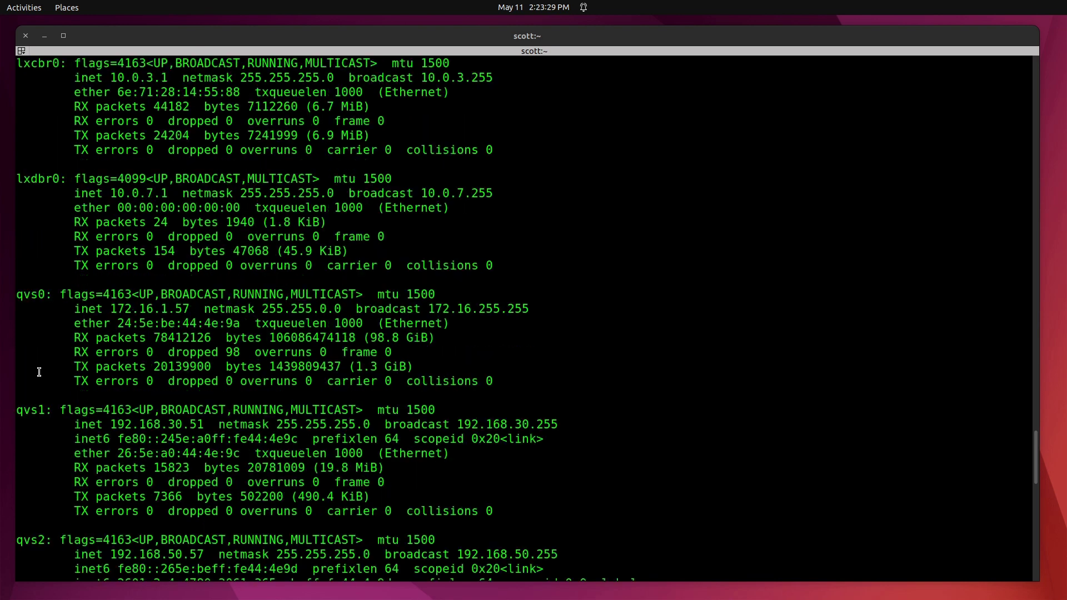
scroll(39, 371, down, 6)
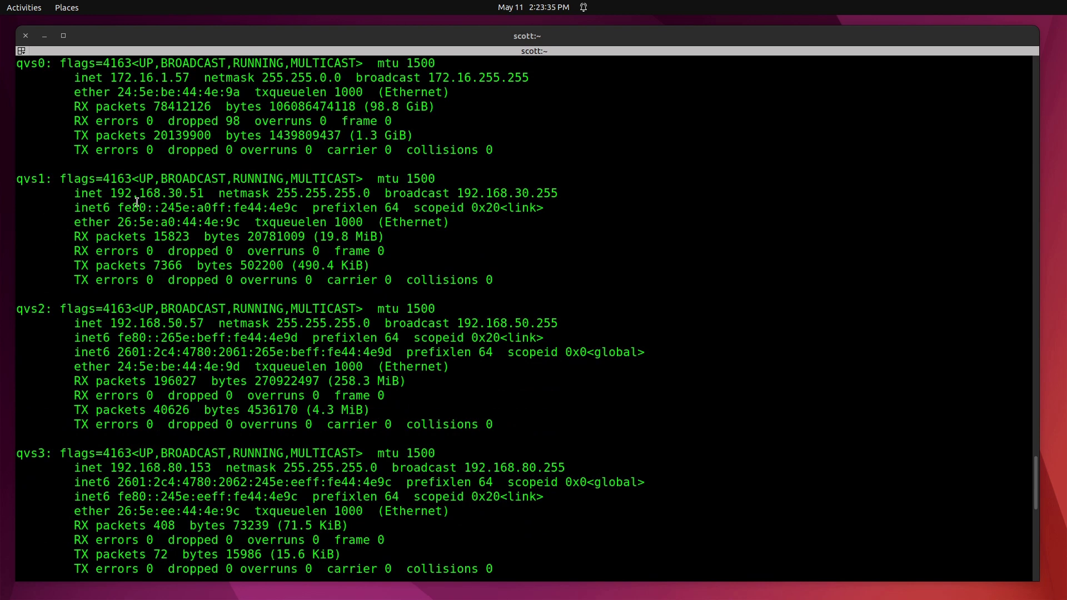
Step: Highlight the qvs1 (192.168.30.51), qvs2 (192.168.50.57) and qvs3 (192.168.80.153) addresses
click(114, 192)
drag(115, 193, 204, 194)
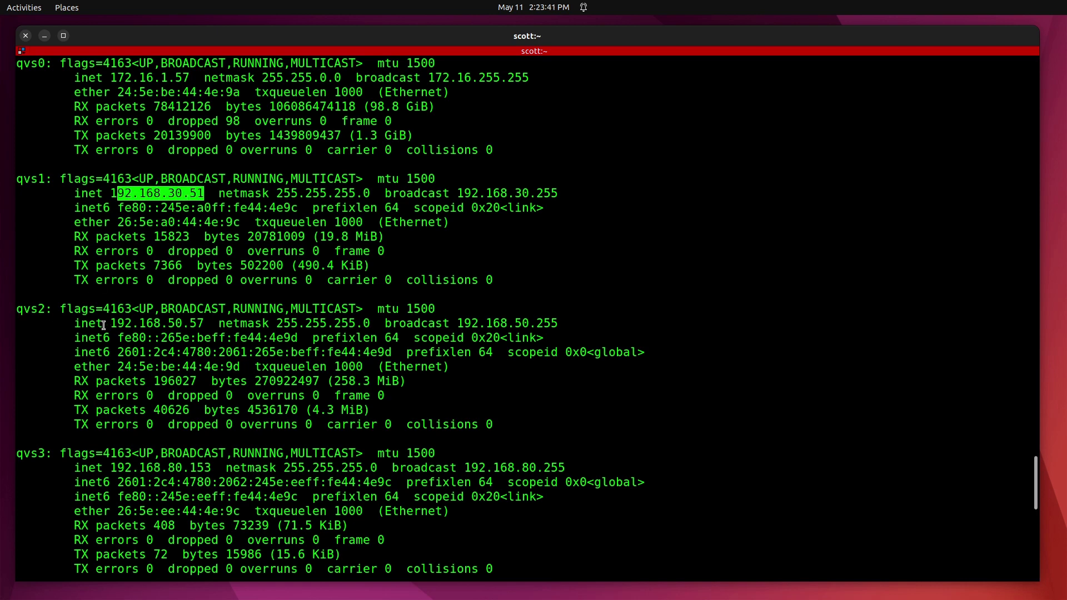
drag(111, 324, 209, 330)
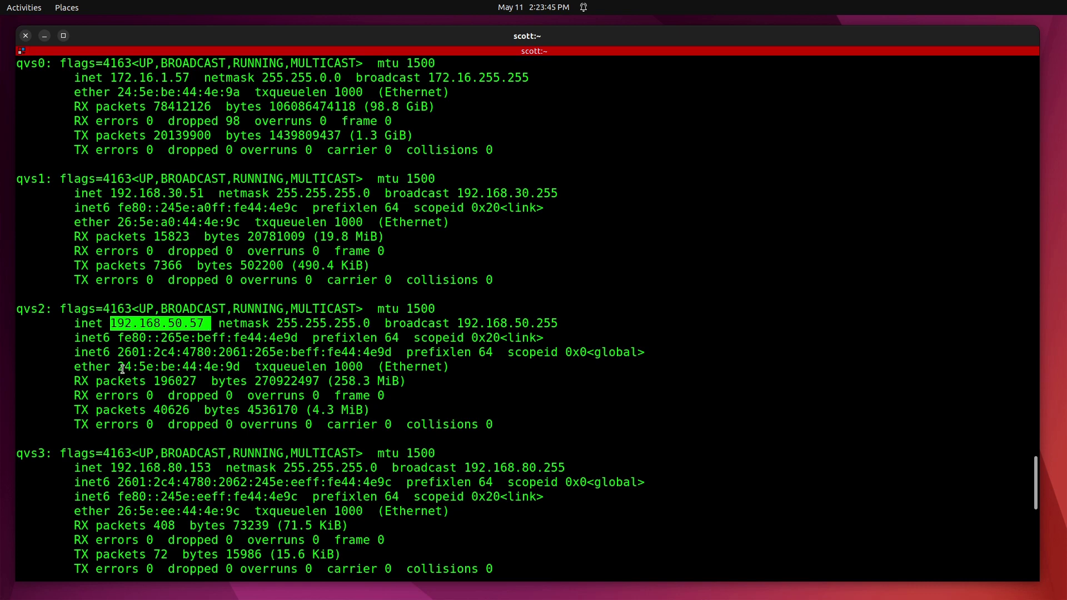
click(107, 467)
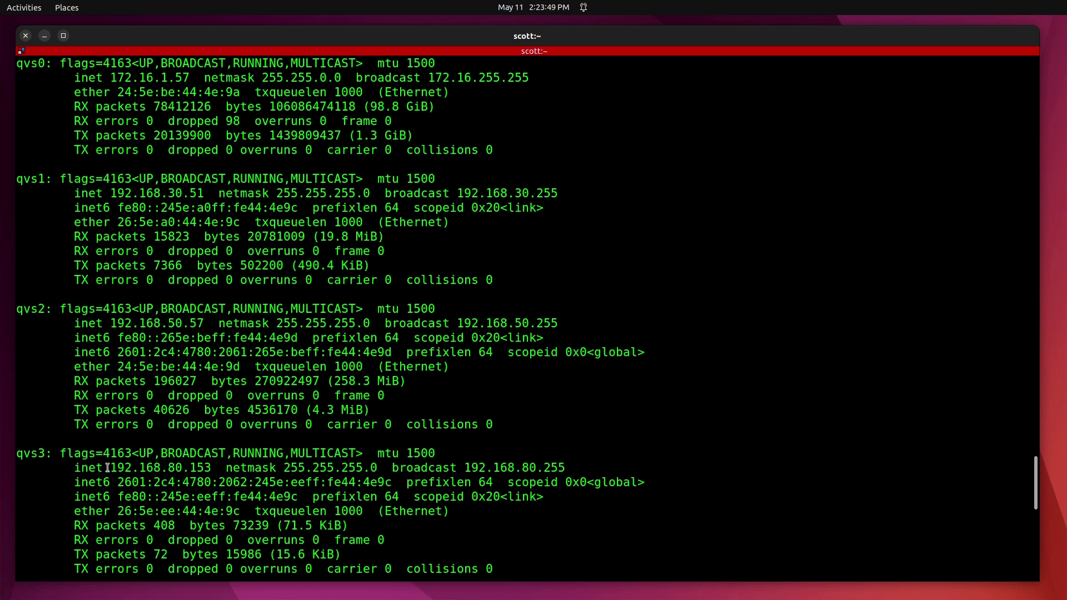
drag(107, 468, 221, 468)
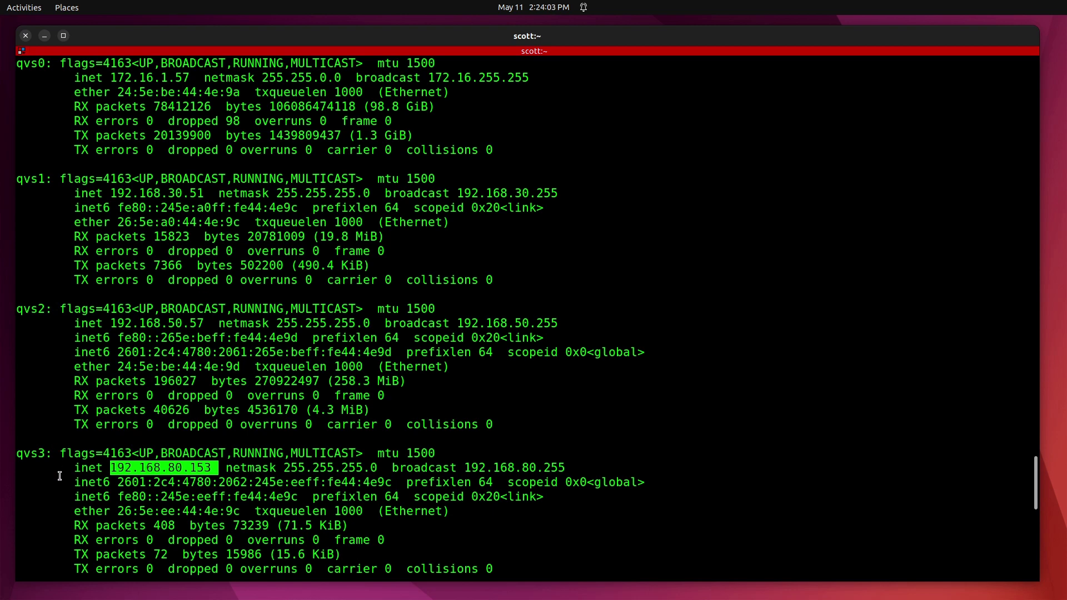
Step: Scroll on through qvs0.80, the veth interfaces and vnet0
scroll(60, 476, down, 3)
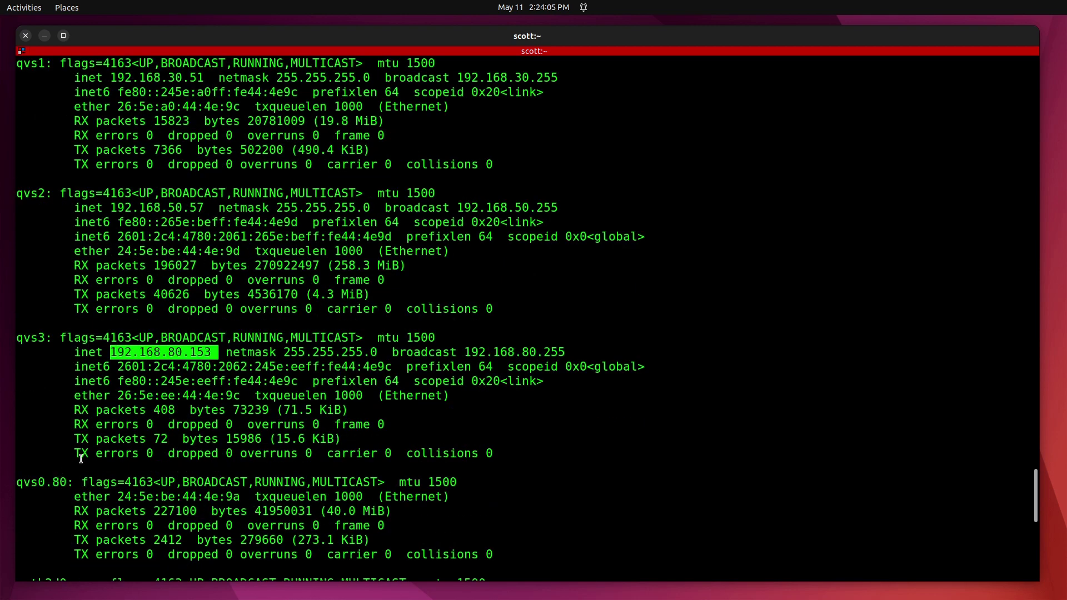
scroll(81, 459, down, 3)
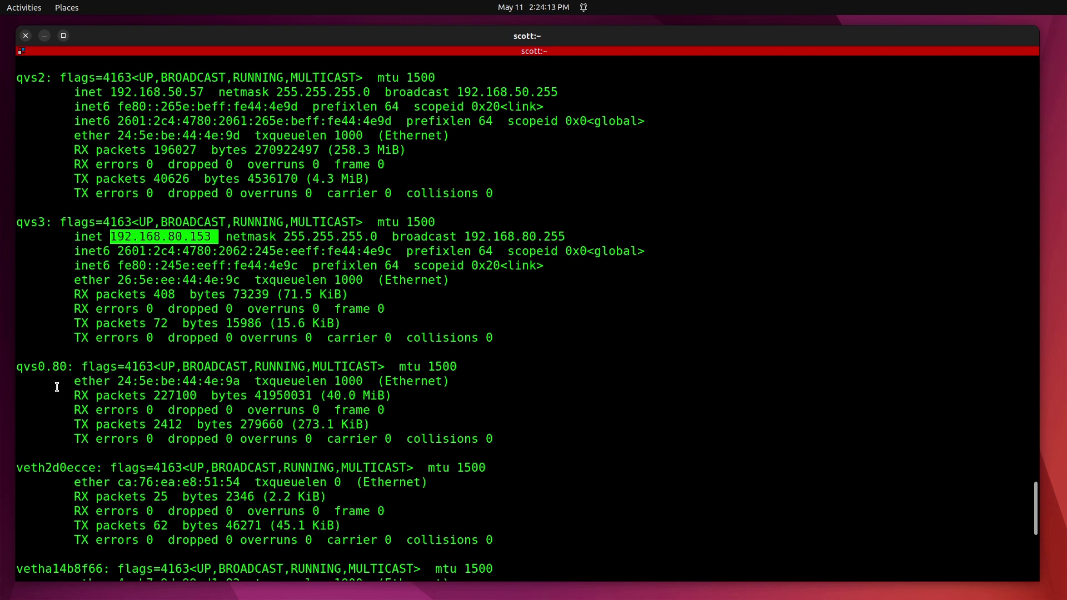
scroll(56, 387, down, 3)
scroll(57, 387, down, 2)
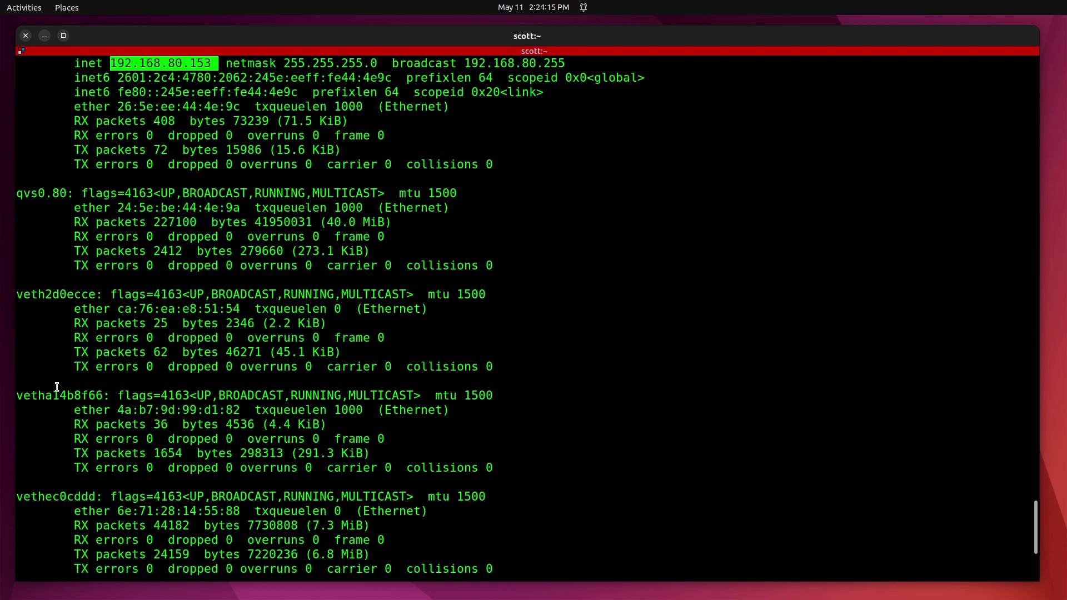
scroll(57, 387, down, 3)
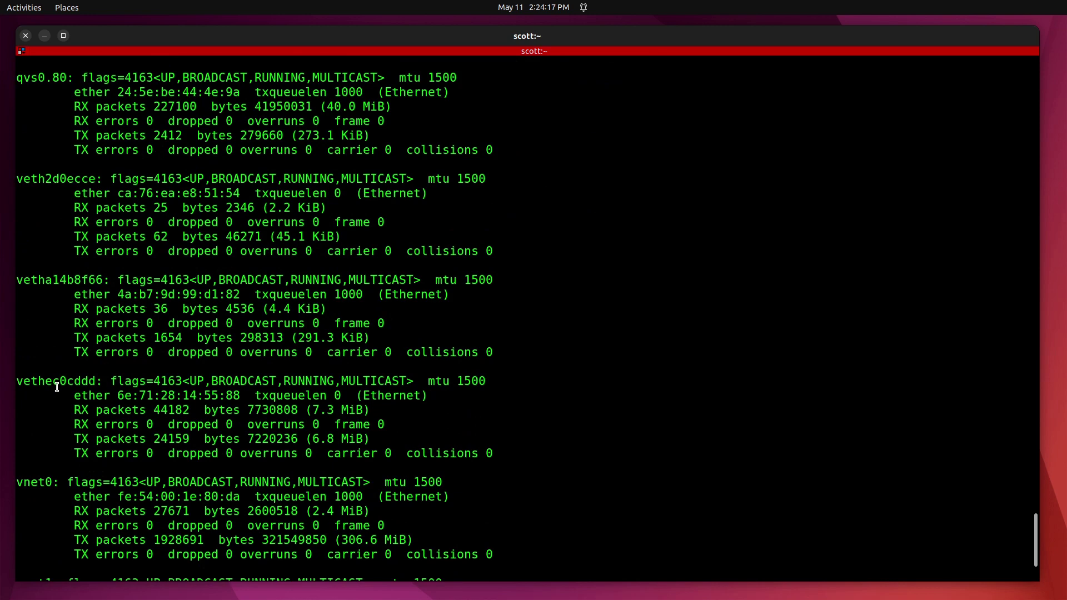
scroll(56, 387, up, 2)
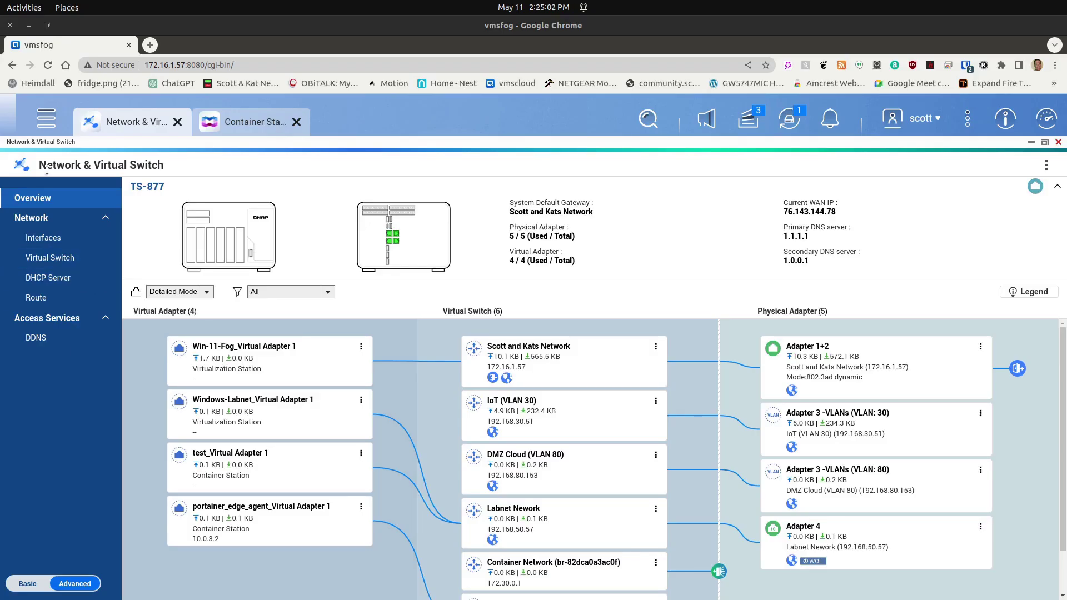
Step: Launch Virtualization Station from the QTS Main Menu's Applications
click(49, 119)
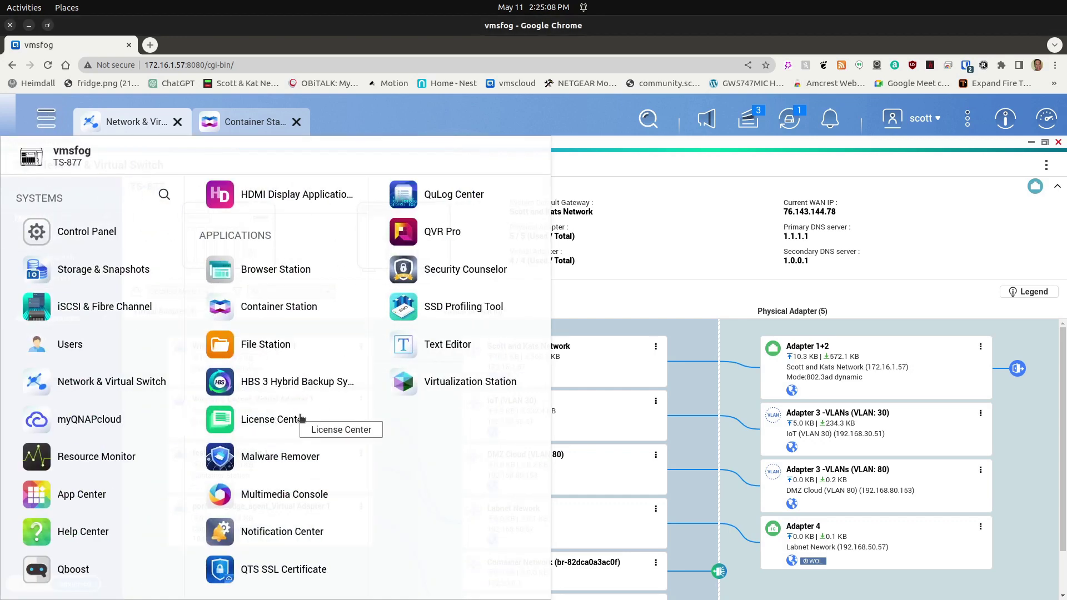
click(443, 373)
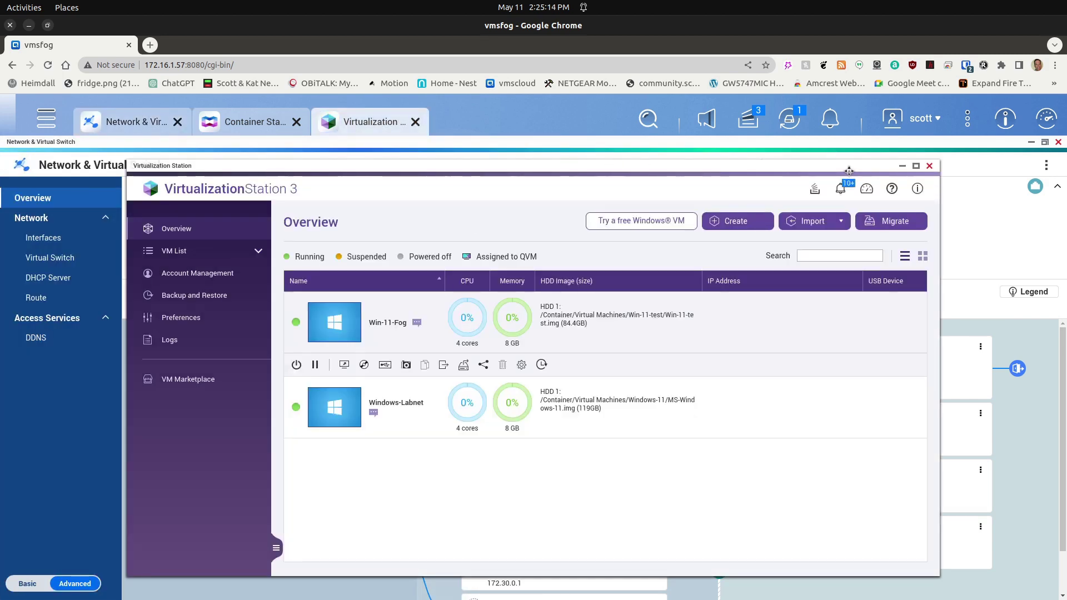
Step: Maximize the Virtualization Station window and open the Win-11-Fog VM's information page
click(916, 166)
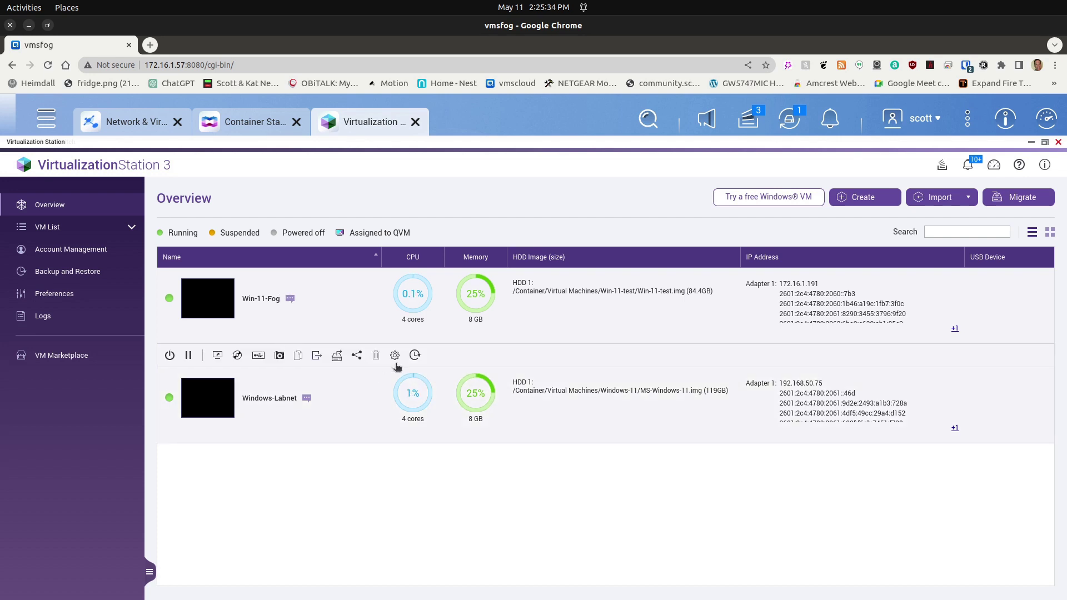
click(394, 356)
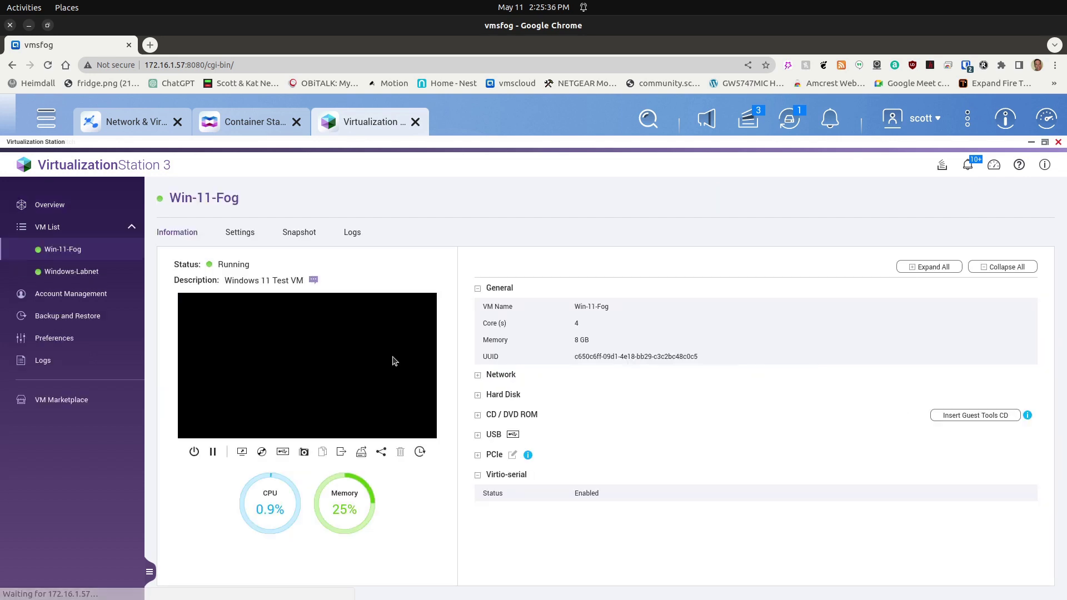
Step: Switch Win-11-Fog's Adapter 1 to the DMZ Cloud (VLAN 80) virtual switch and apply
click(240, 233)
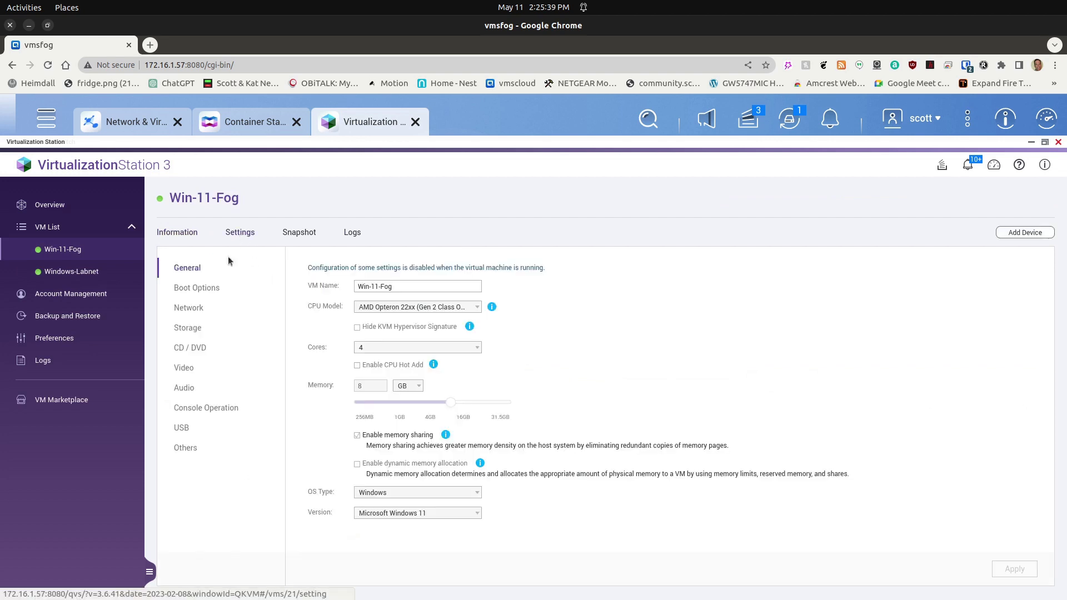
click(181, 310)
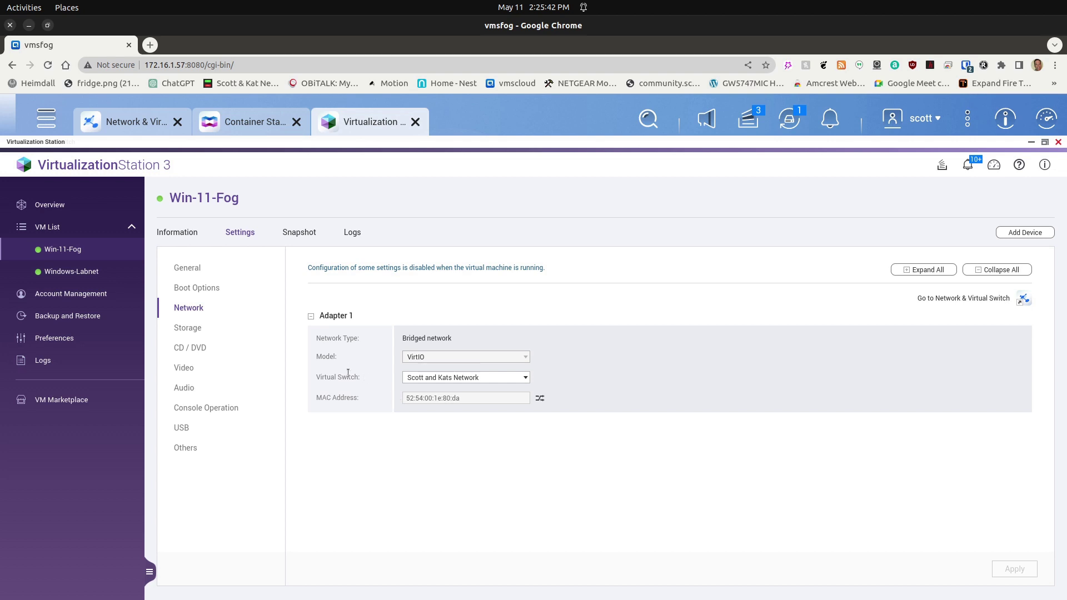
click(526, 379)
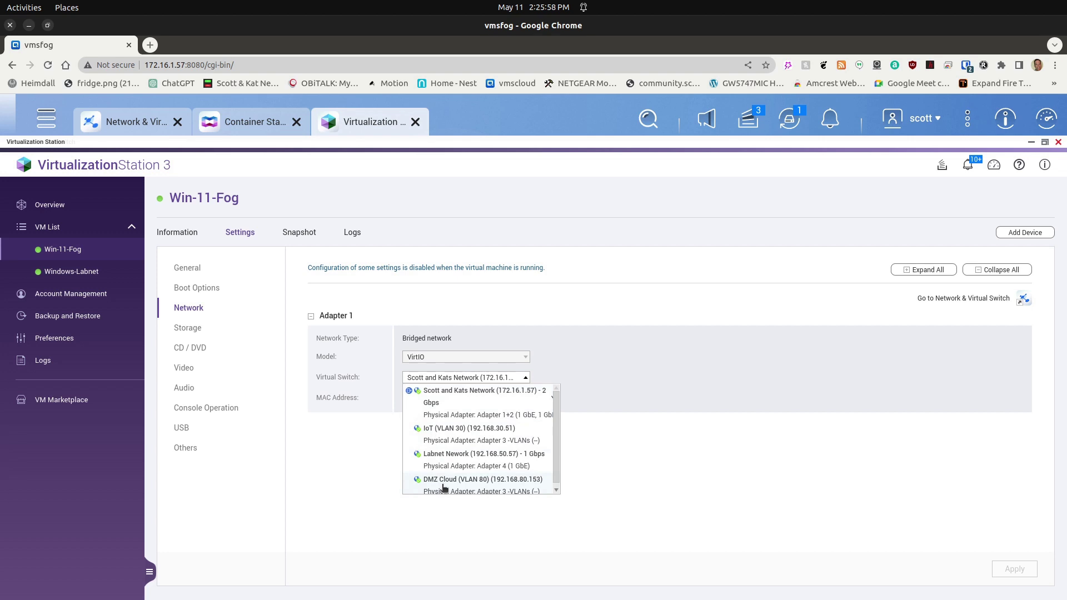
scroll(444, 488, down, 1)
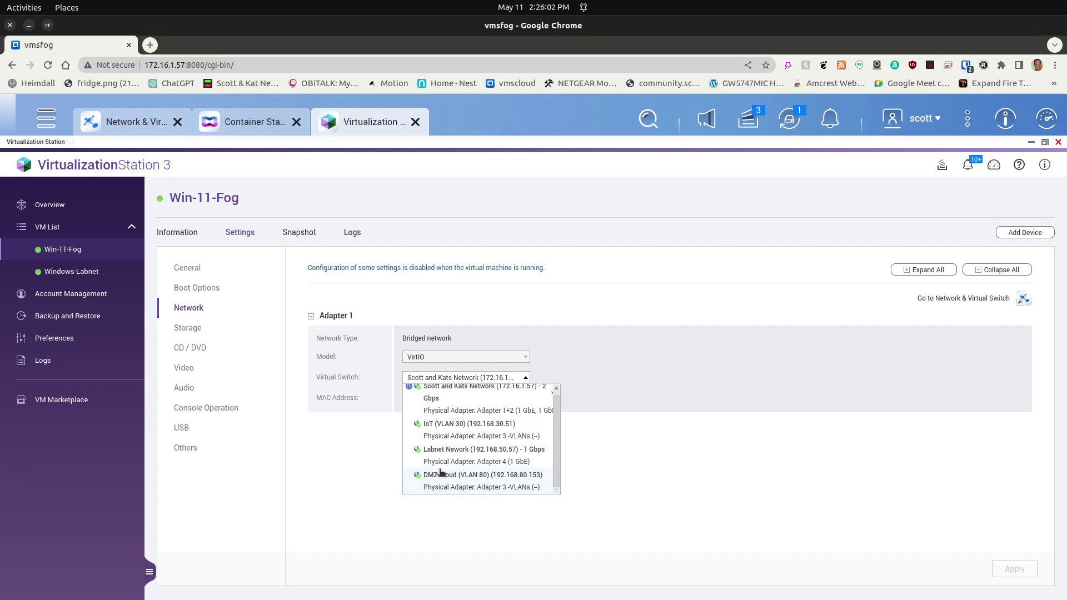
scroll(430, 459, up, 1)
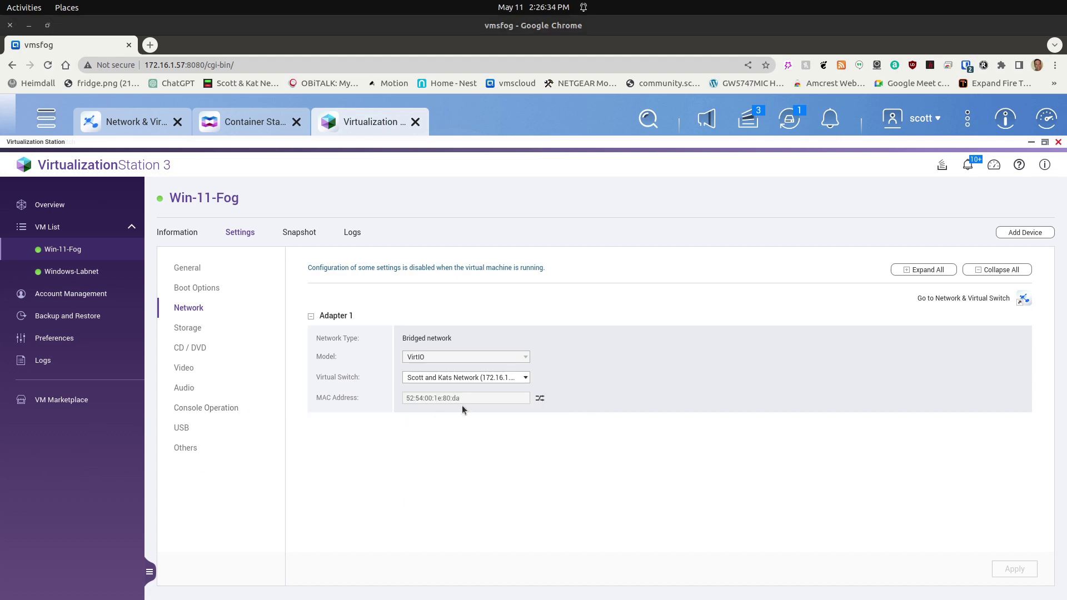
click(525, 379)
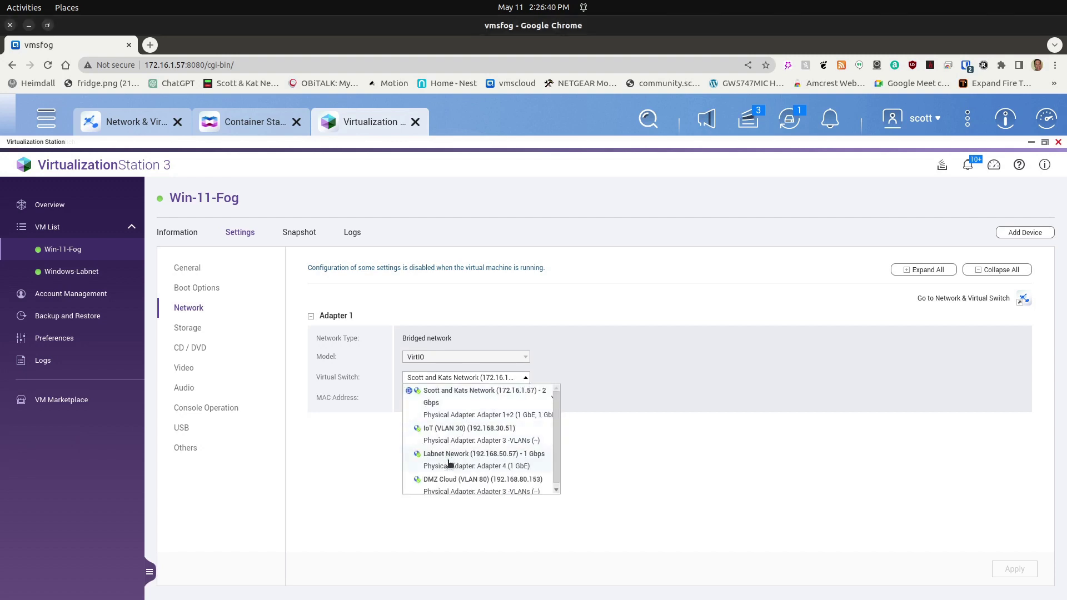
click(450, 479)
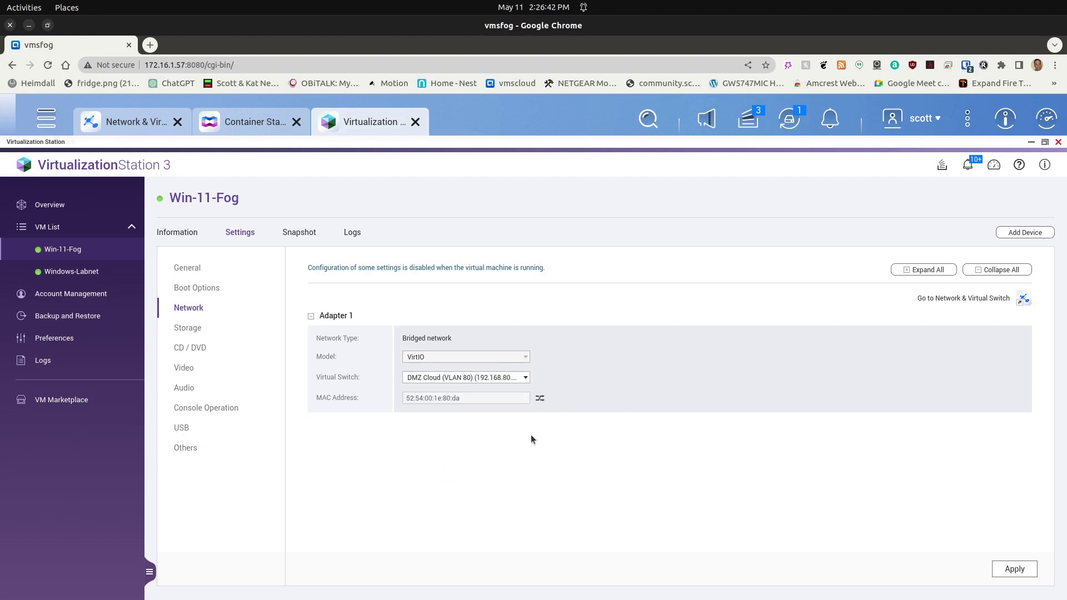
click(1004, 569)
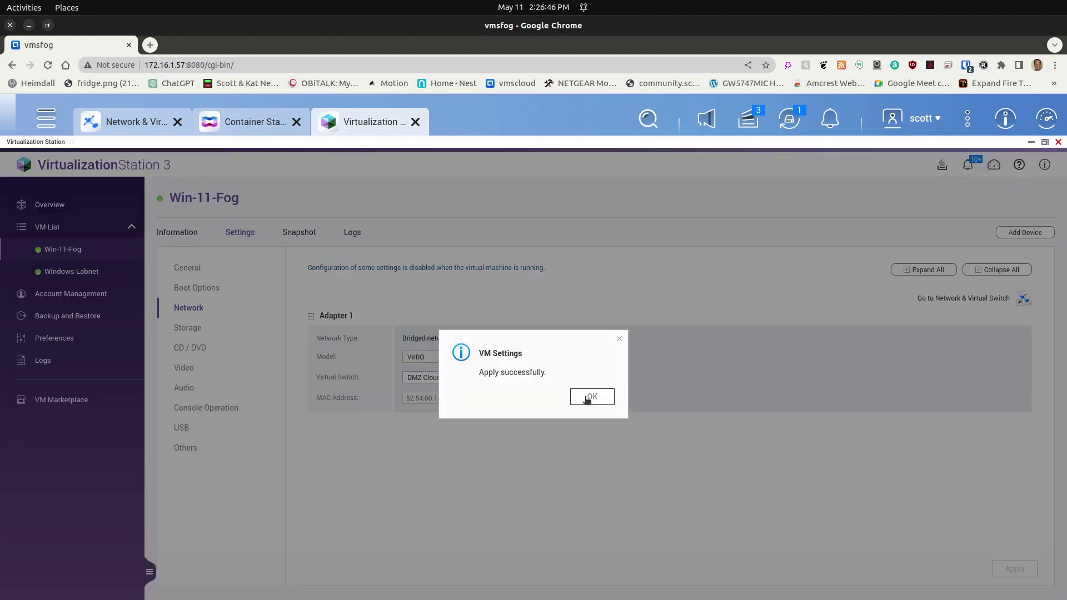
click(586, 397)
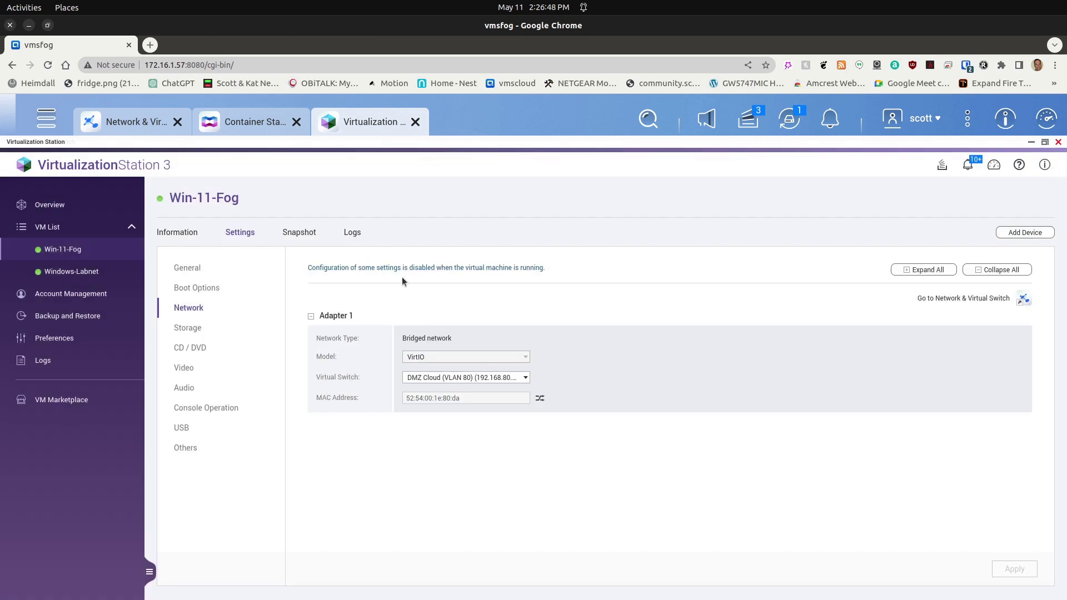
click(121, 128)
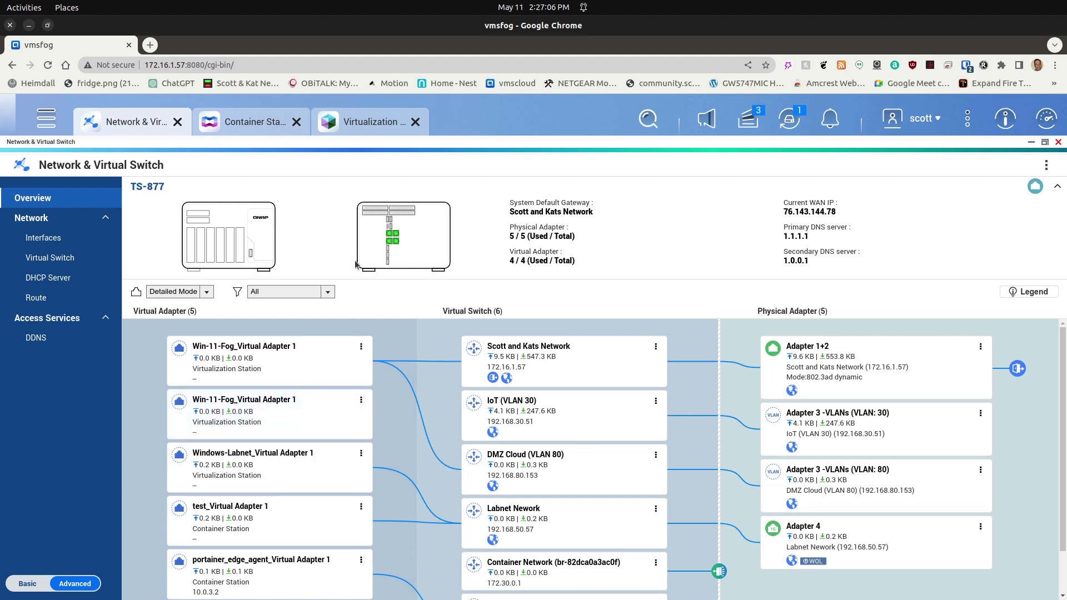
click(373, 127)
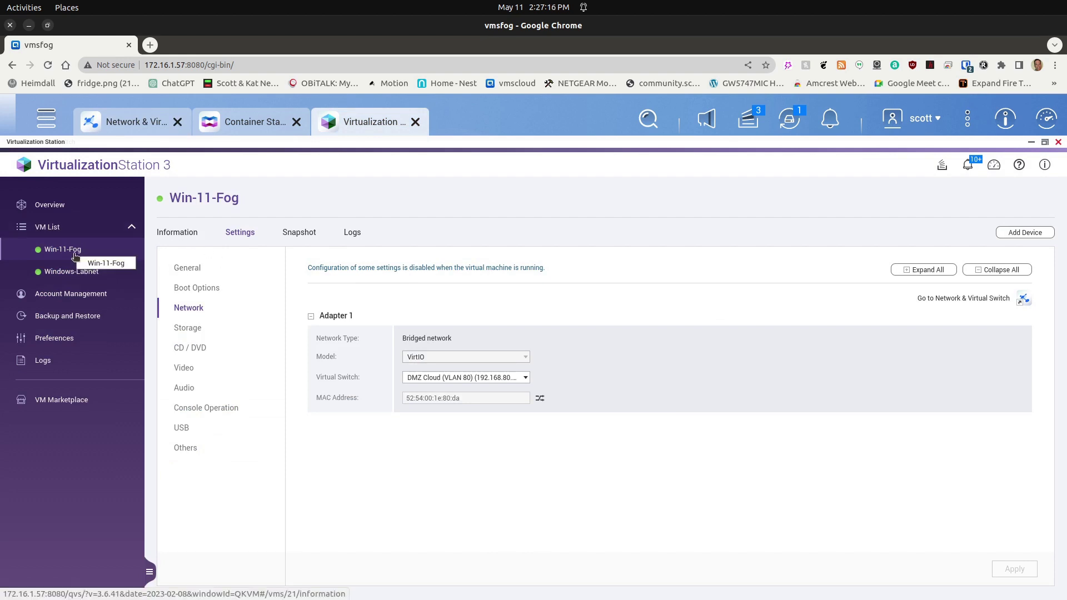
Step: Open Win-11-Fog's console from the VM Overview list, then close it
click(44, 205)
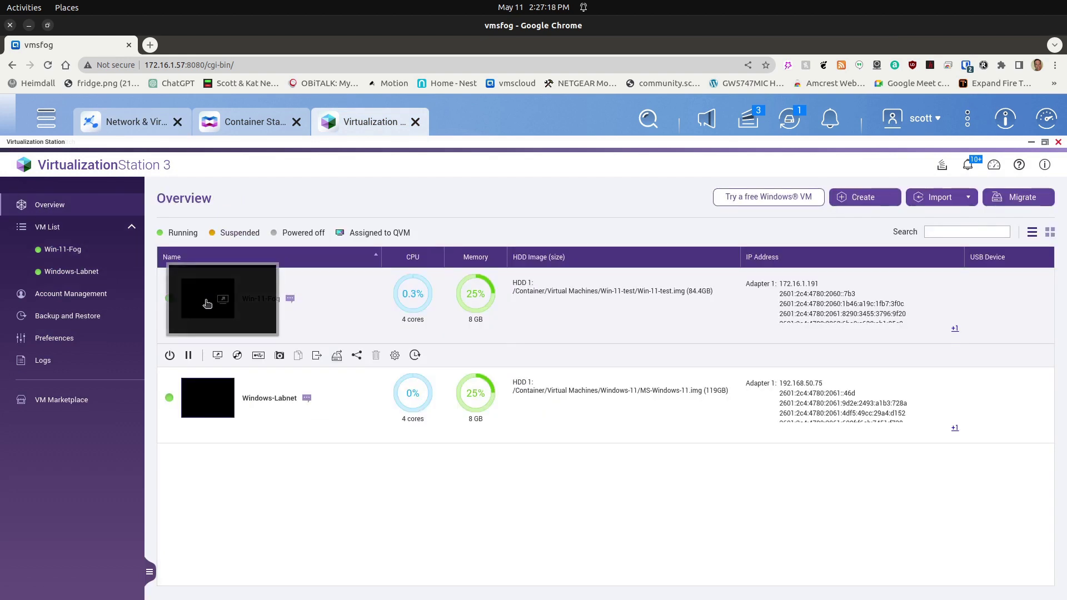
click(227, 315)
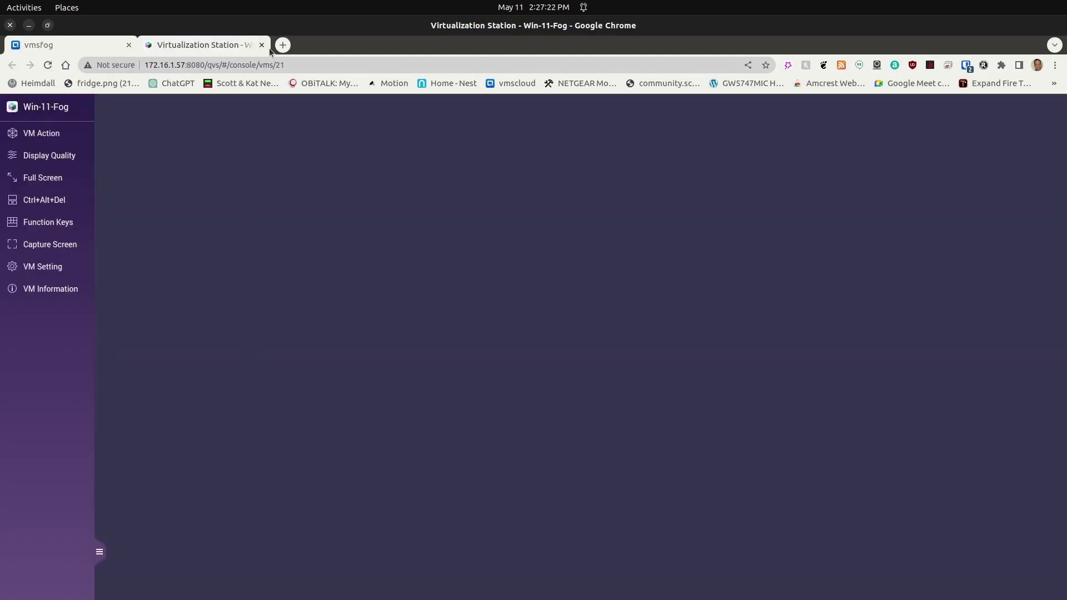
click(262, 44)
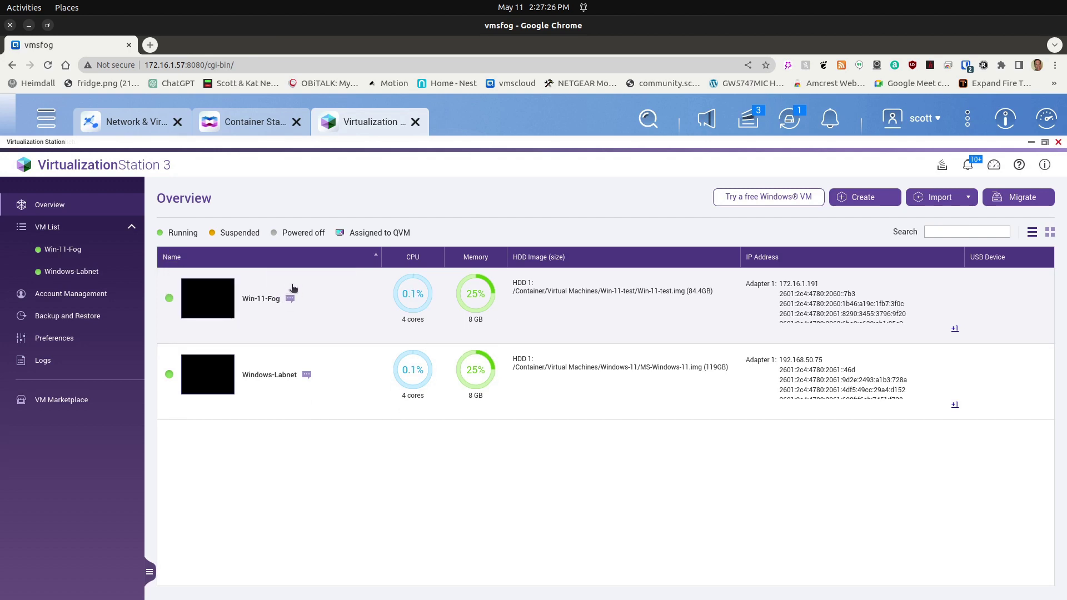
Step: Shut down the Win-11-Fog virtual machine, confirm the shutdown, then start it again
mouse_move(291, 289)
mouse_move(174, 359)
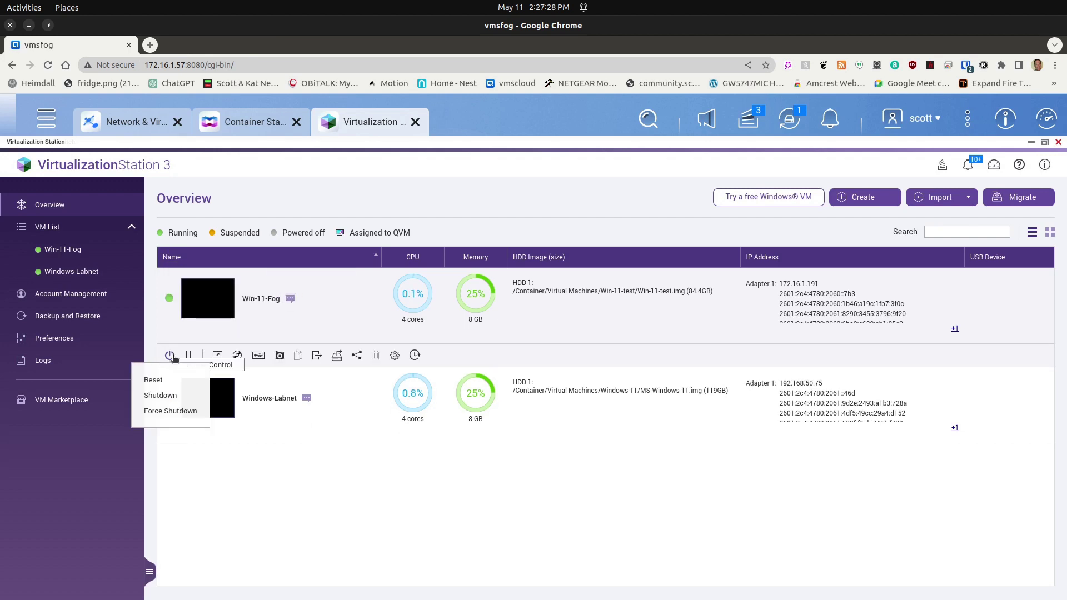
click(158, 395)
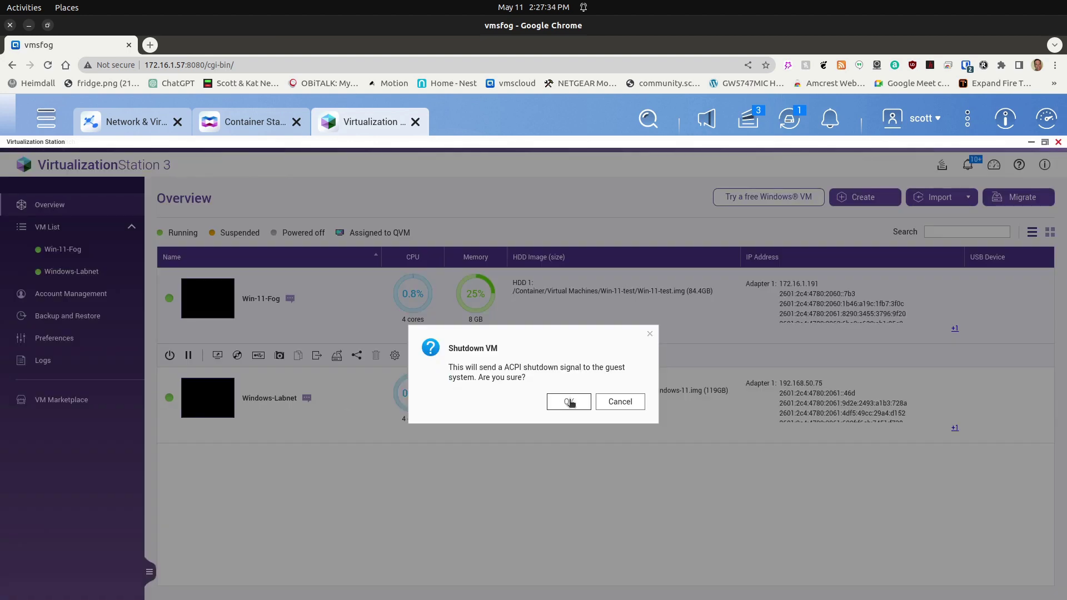
click(570, 402)
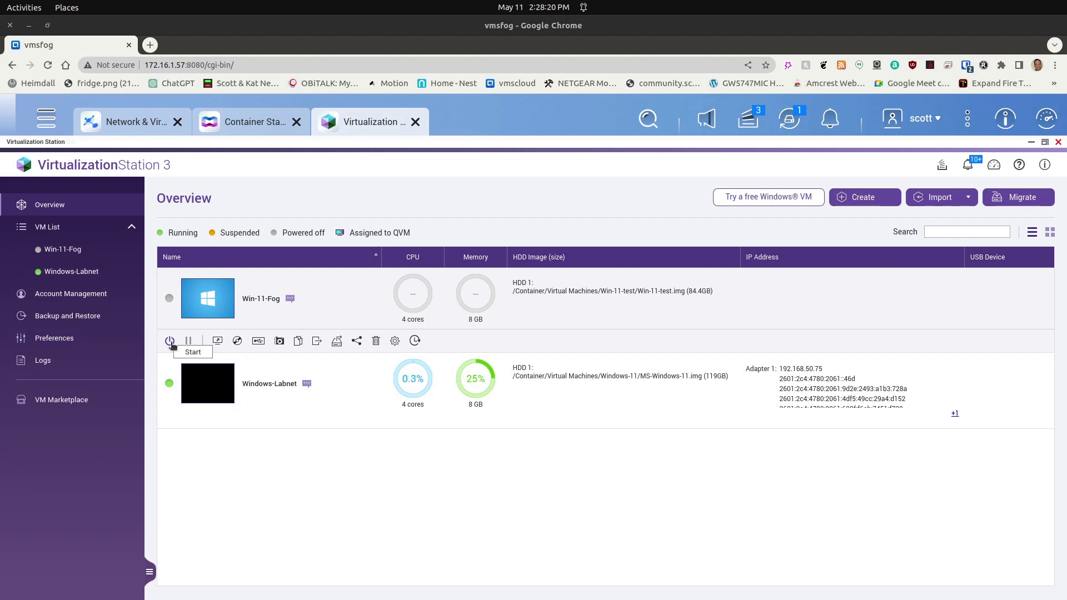
click(169, 340)
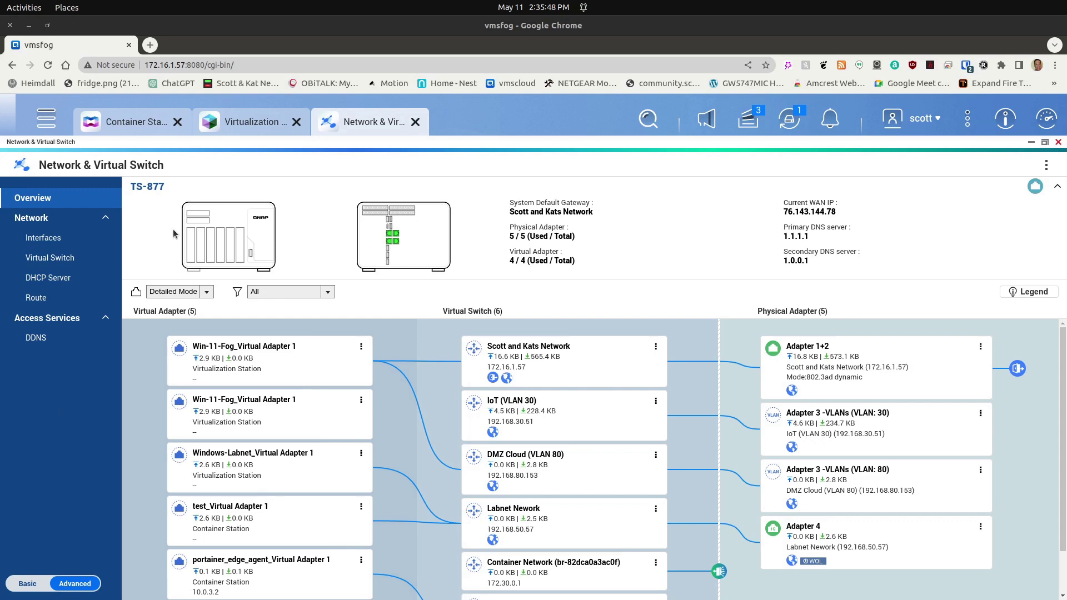
Step: Inspect the test container's advanced network settings, leaving it Bridge on Adapter 4 (Labnet Nework)
click(127, 123)
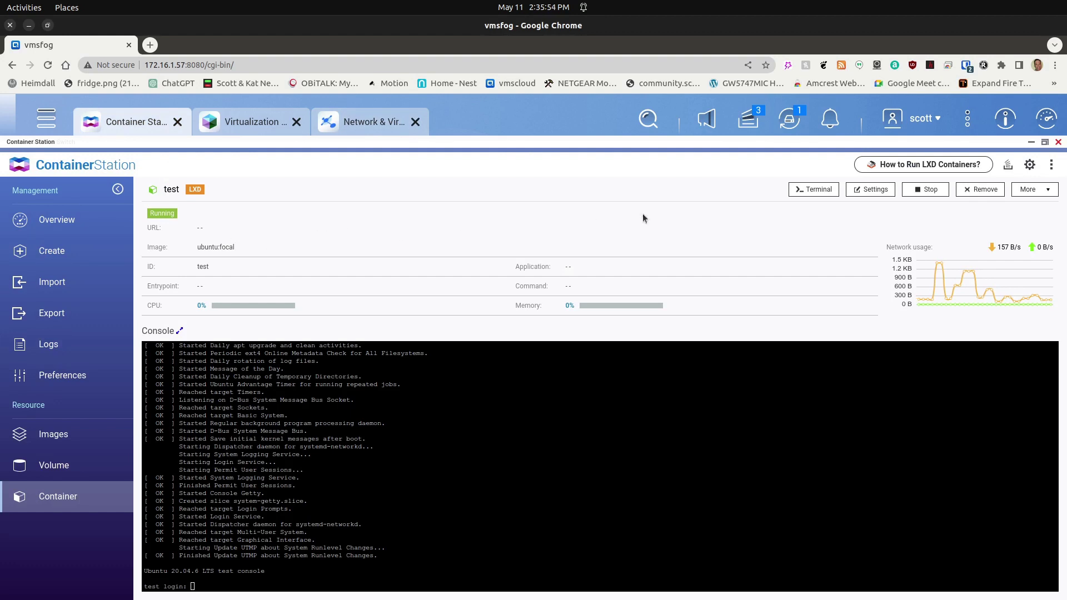
click(870, 190)
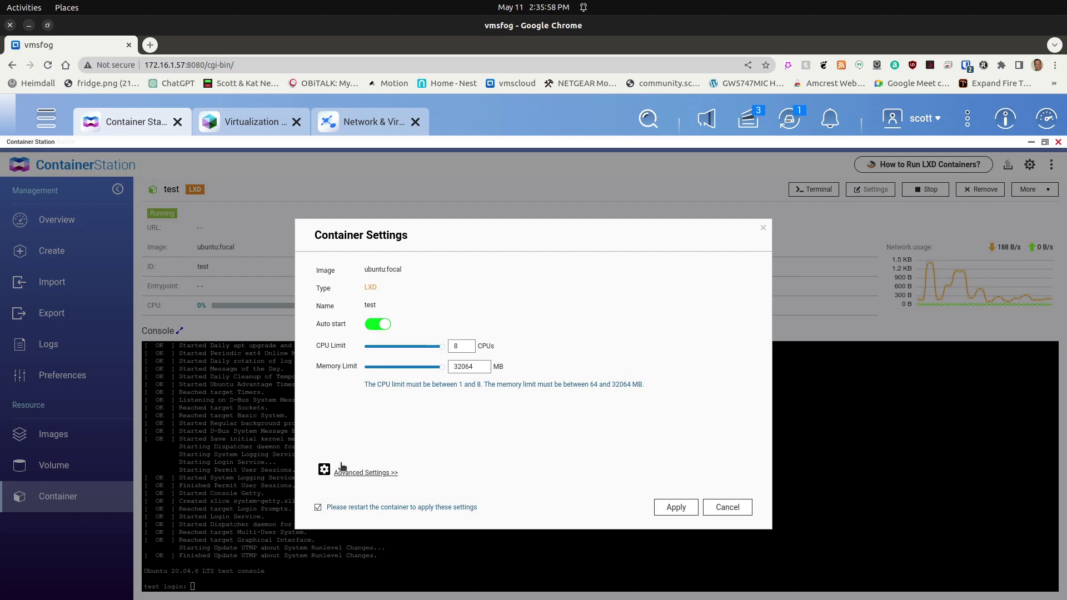
click(345, 472)
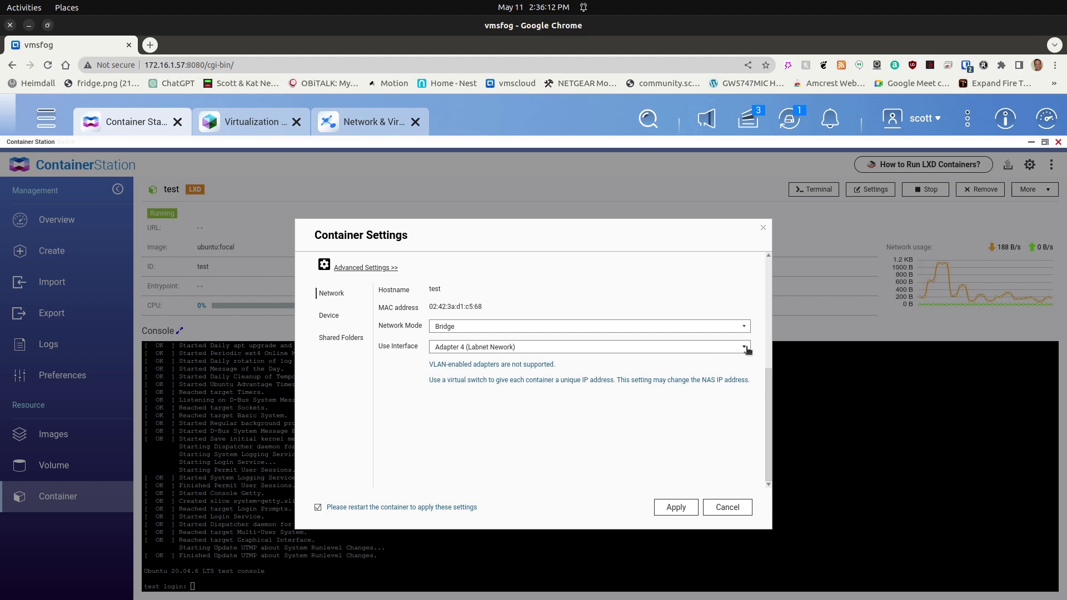
click(745, 347)
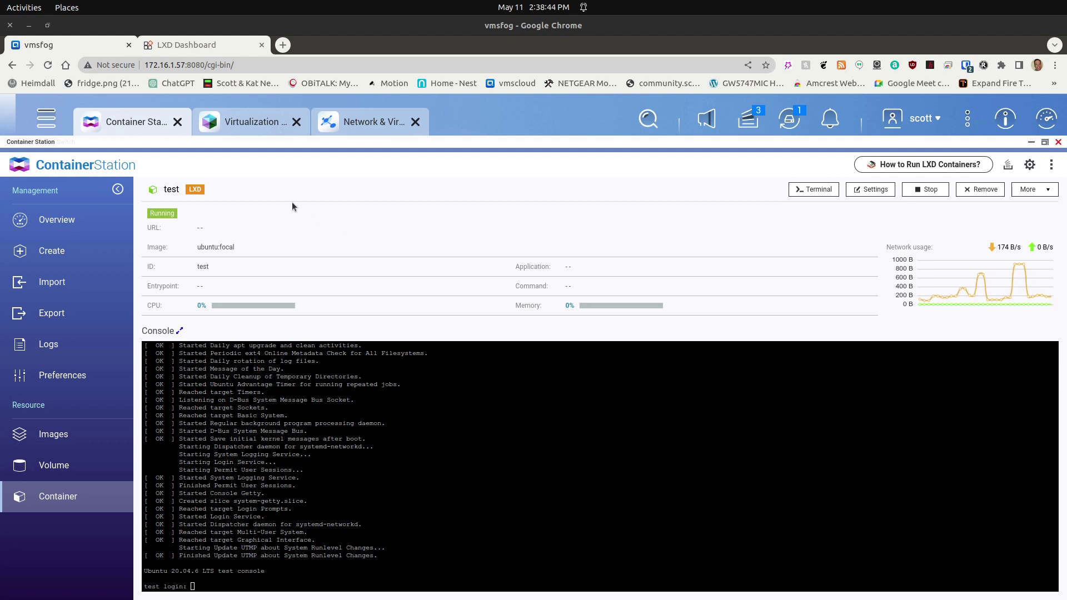
Step: Check in LXD Dashboard that test has only the default profile, then return to Container Station
click(194, 45)
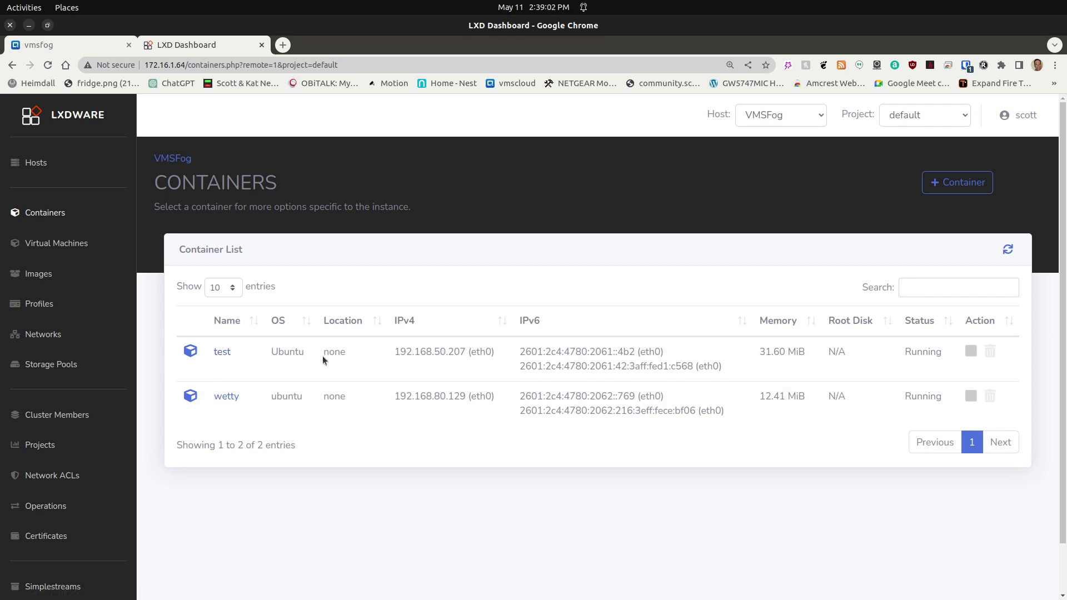
click(222, 351)
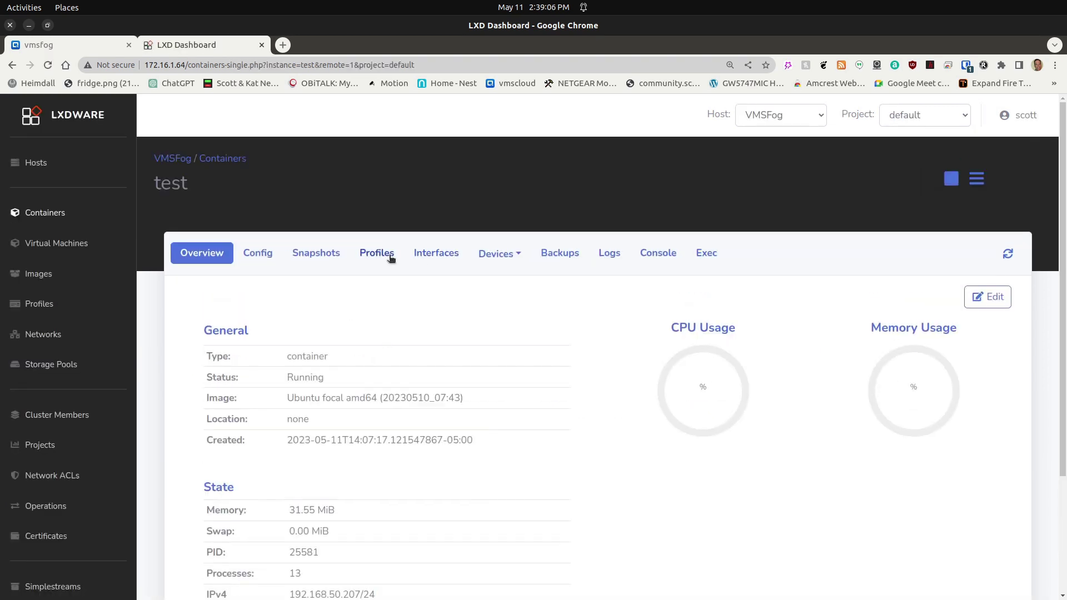
click(389, 256)
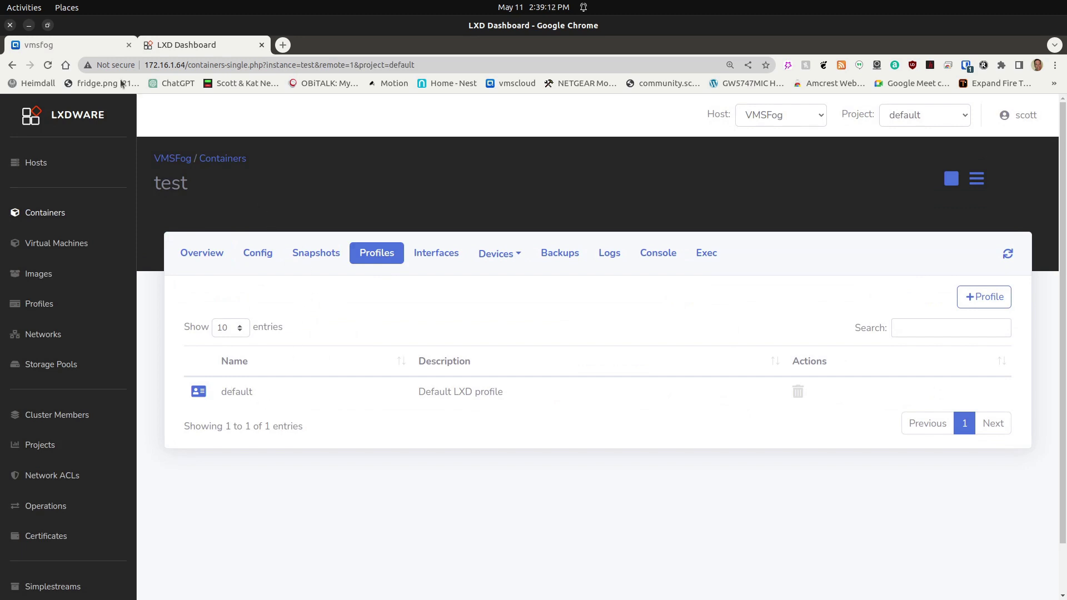
click(82, 44)
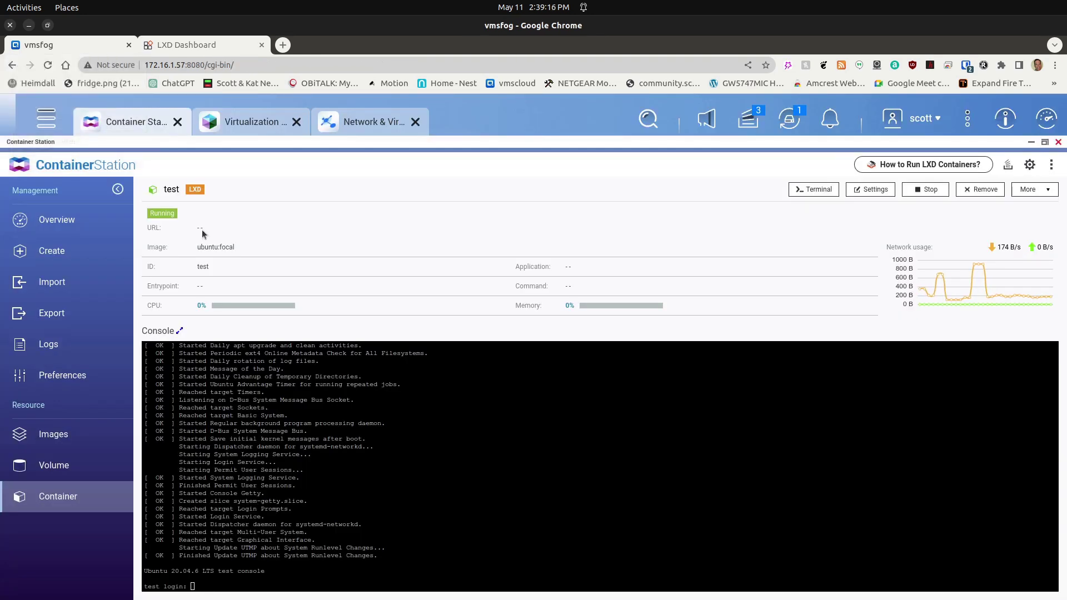
Step: Switch the test container's network mode from Bridge to NAT and apply the settings
click(870, 190)
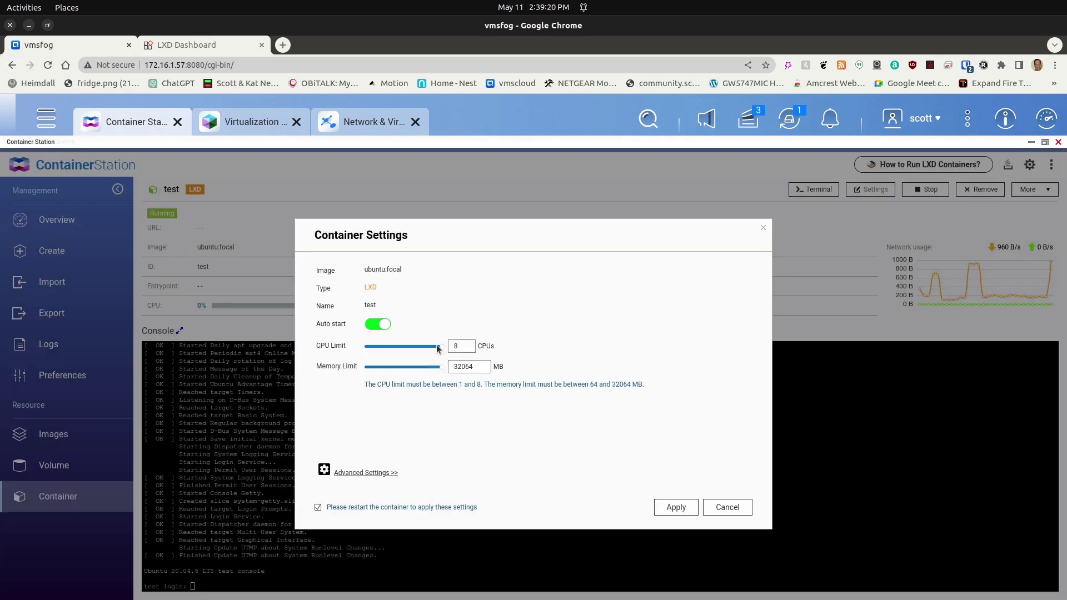
click(353, 473)
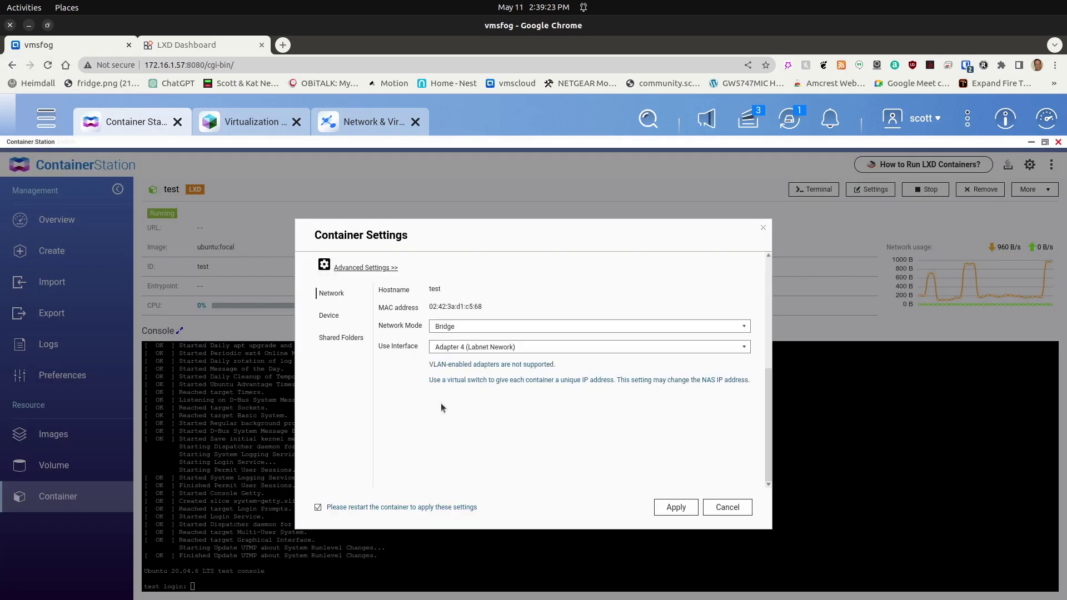
click(477, 327)
click(460, 340)
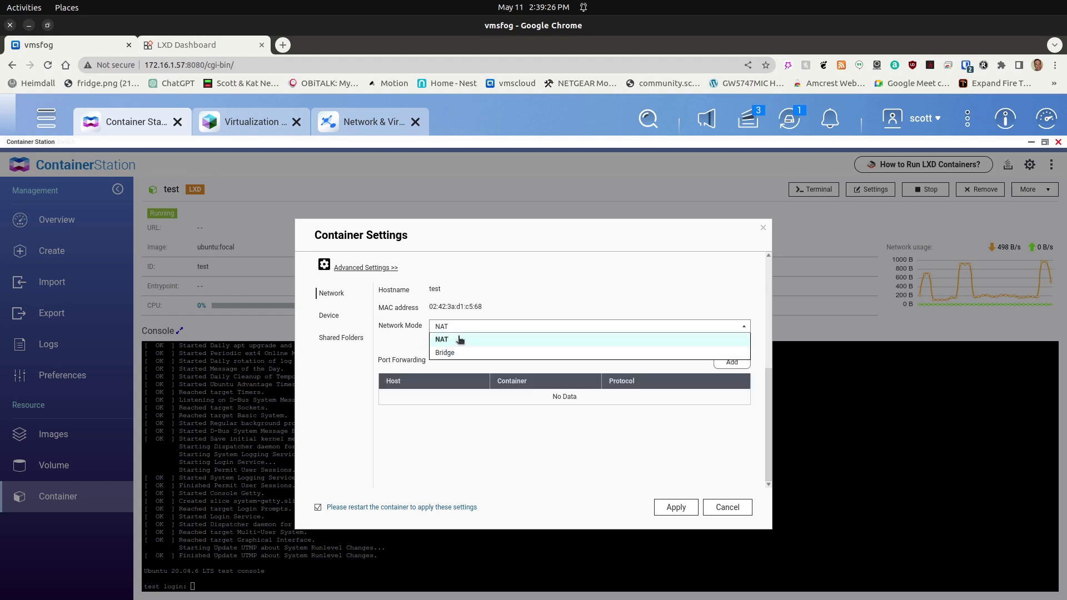
click(676, 507)
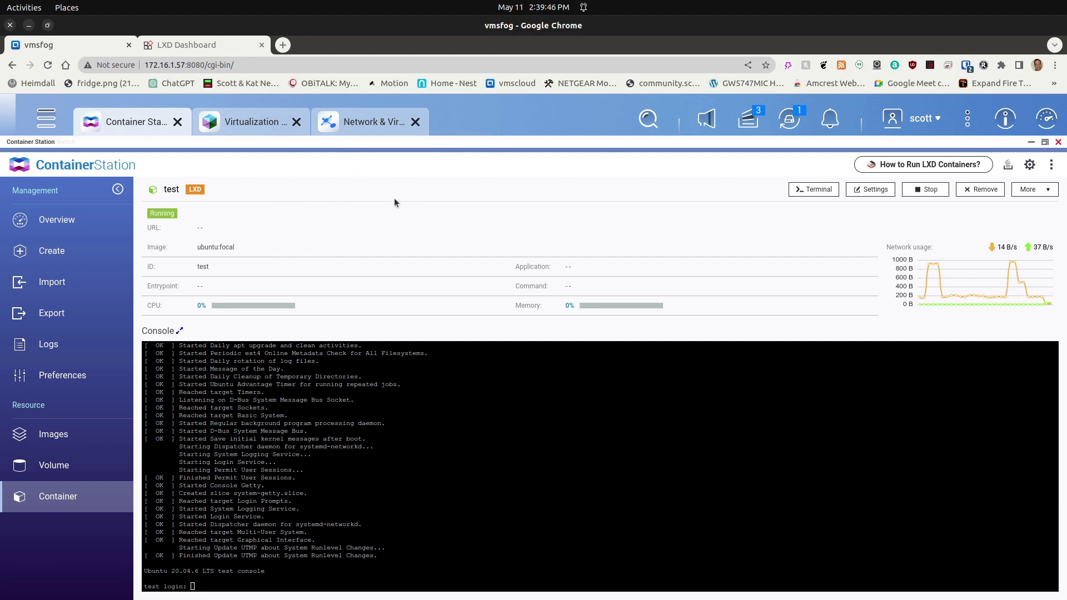
Step: Bring up the Network & Virtual Switch overview showing test_Virtual Adapter 1 at 10.0.7.36
click(368, 122)
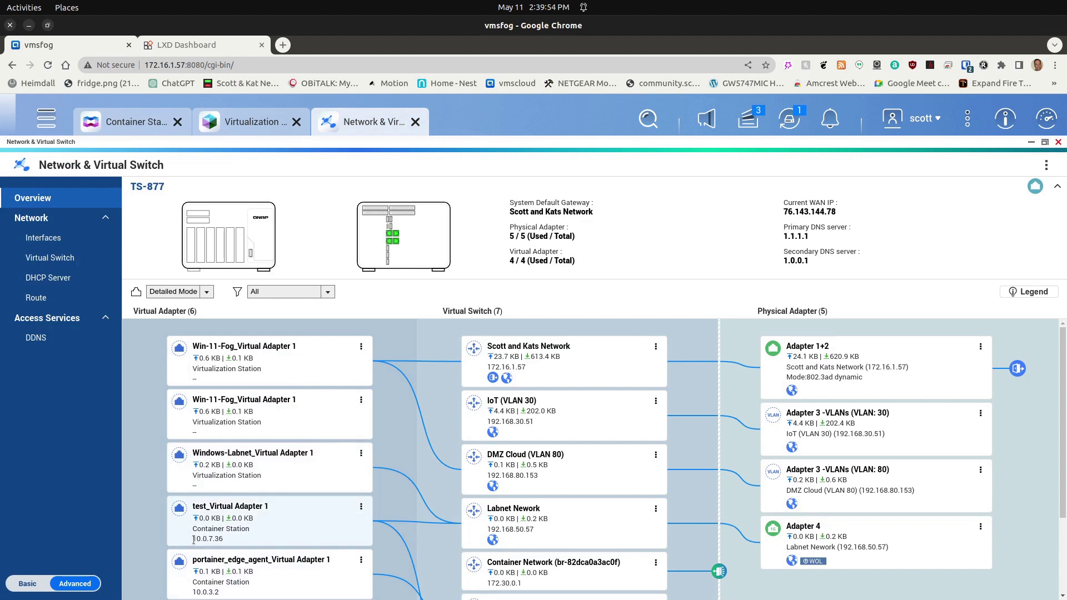
Step: Review the test adapter's 10.0.7.36 address and the lxcbr0 and lxdbr0 container networks, then return to LXD Dashboard
drag(194, 540, 225, 542)
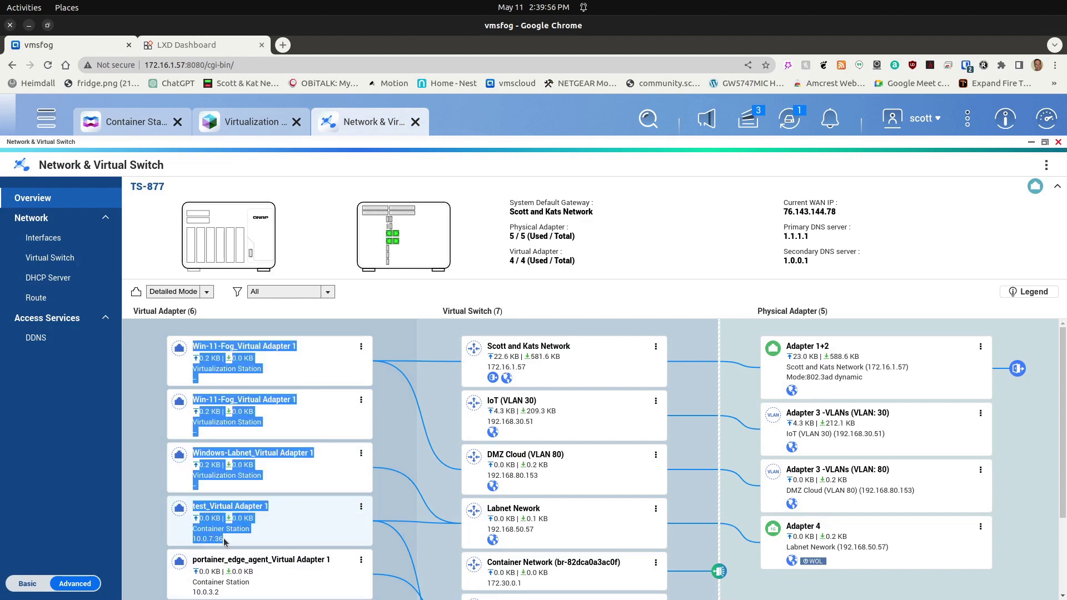
click(223, 543)
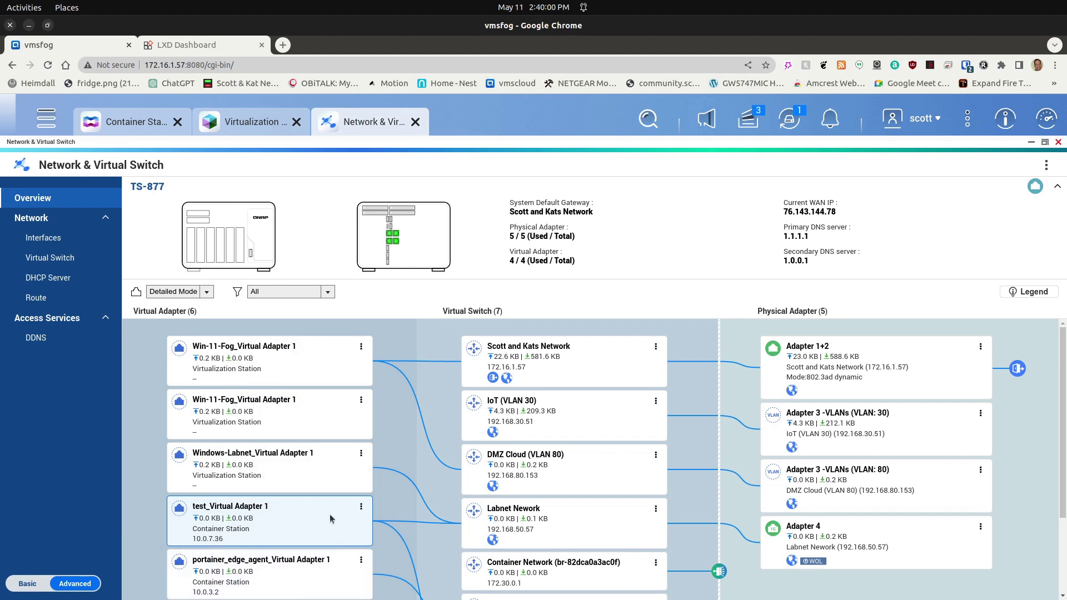
scroll(330, 519, down, 2)
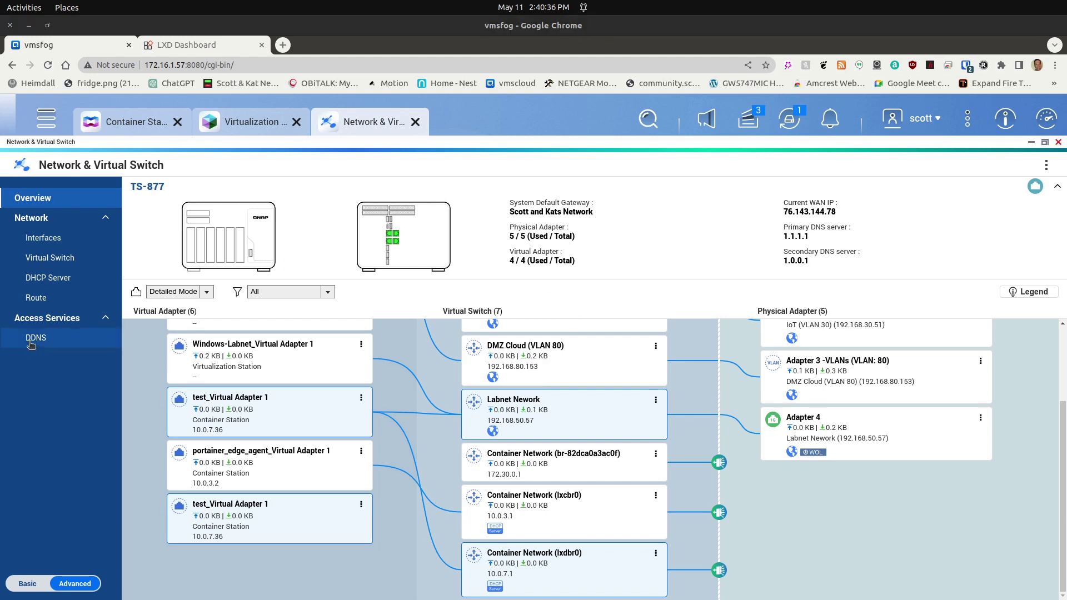
click(198, 48)
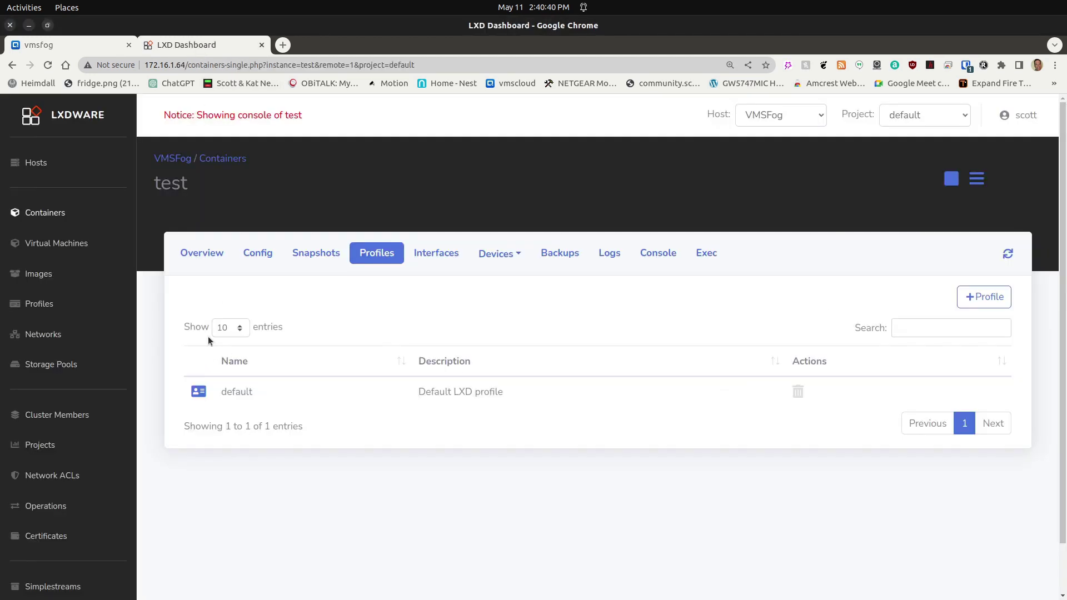
Step: Confirm the test container reports IPv4 10.0.7.36/24 and has only the default profile
click(201, 255)
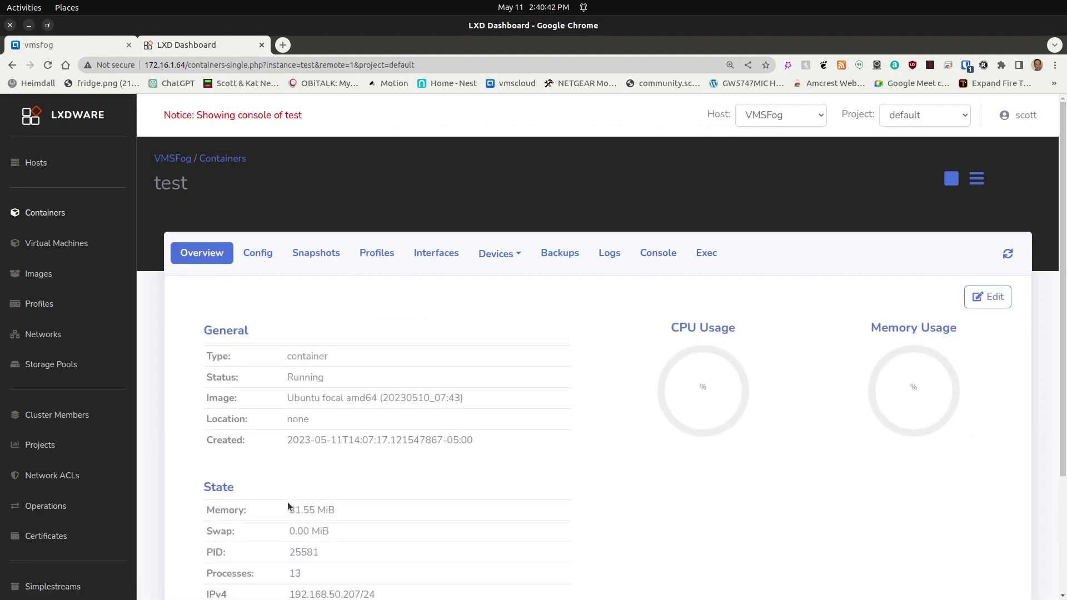
scroll(410, 519, down, 3)
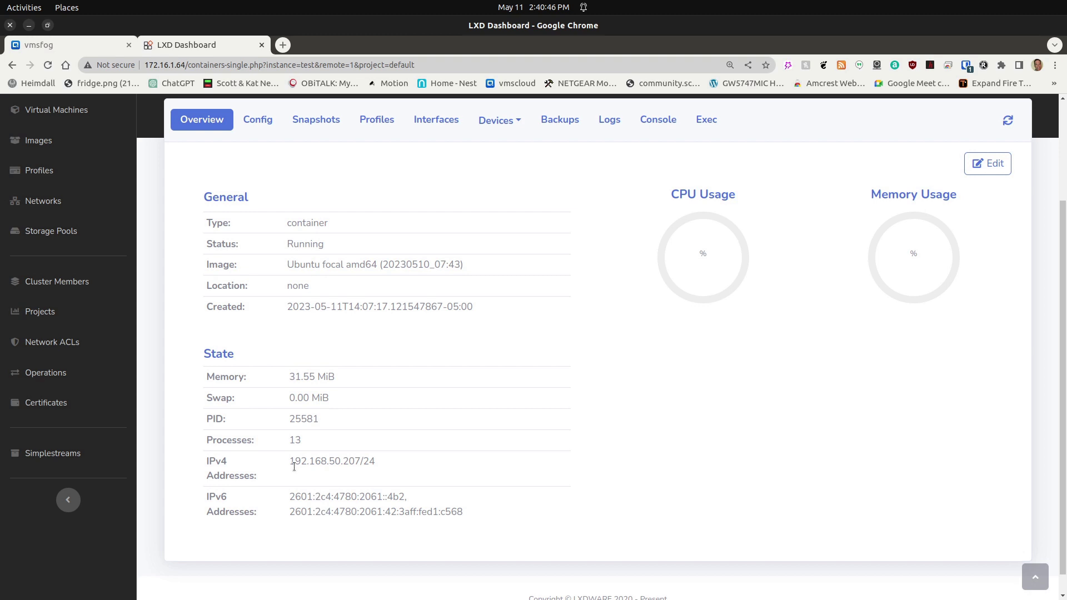
drag(291, 461, 364, 468)
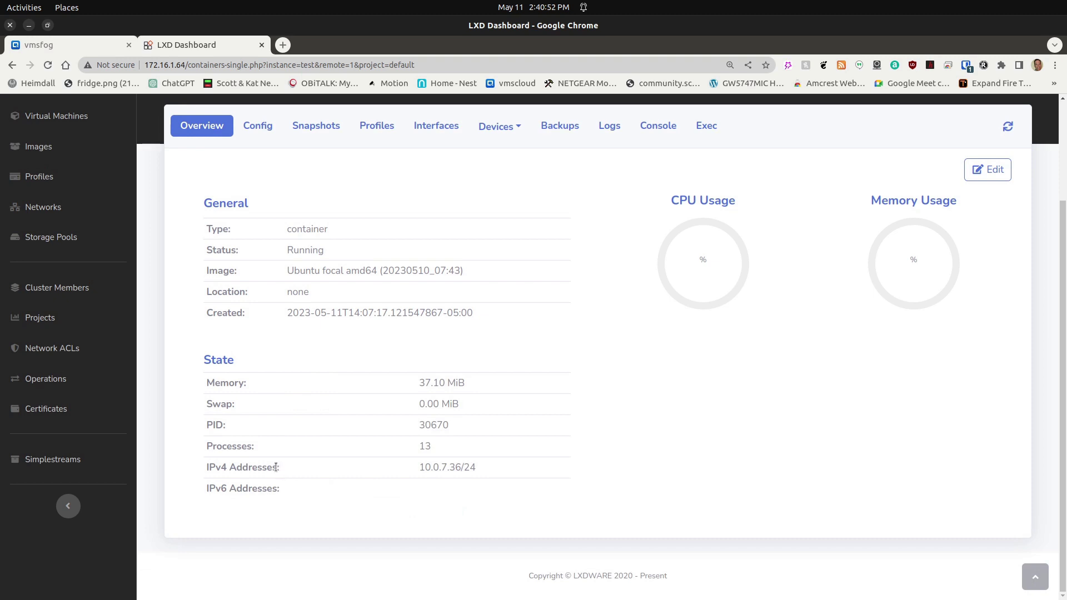
scroll(427, 483, up, 2)
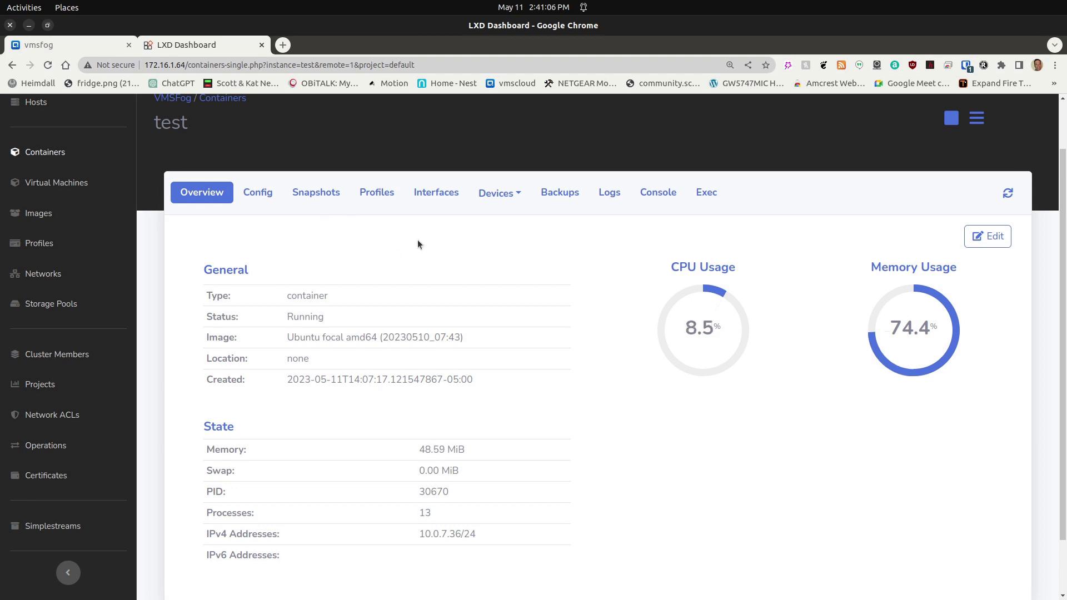
click(375, 194)
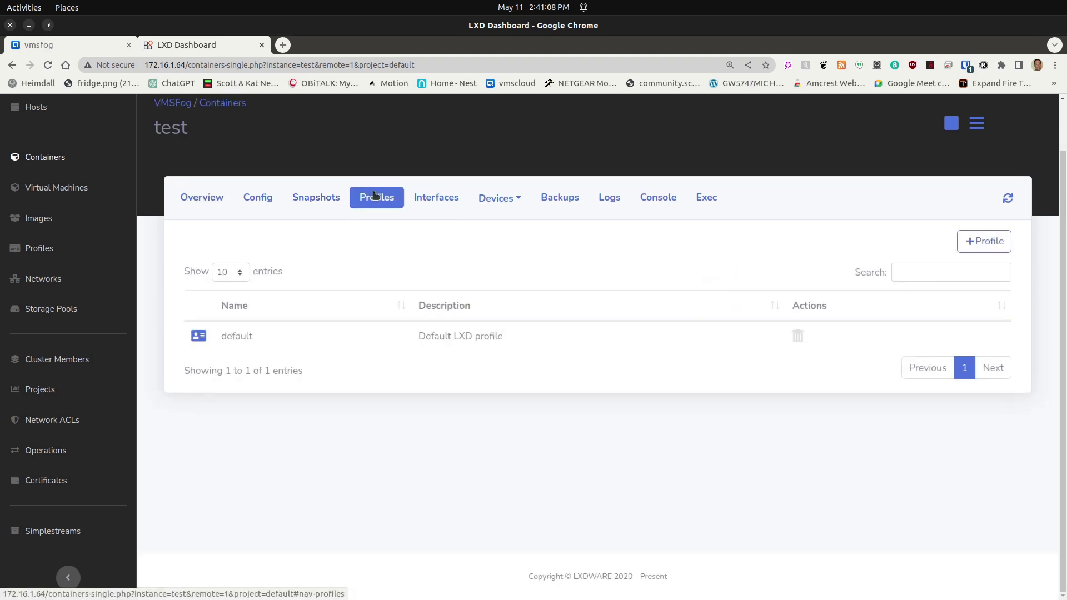
Step: Attach the vlan80 profile to test and check its new 192.168.80.237/24 address
click(981, 240)
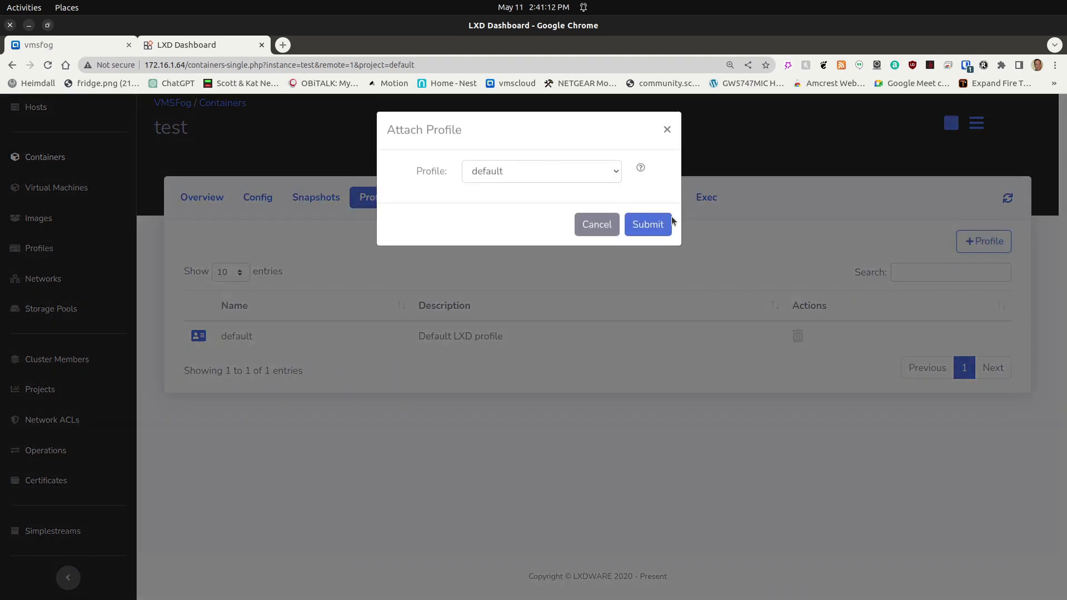
click(616, 172)
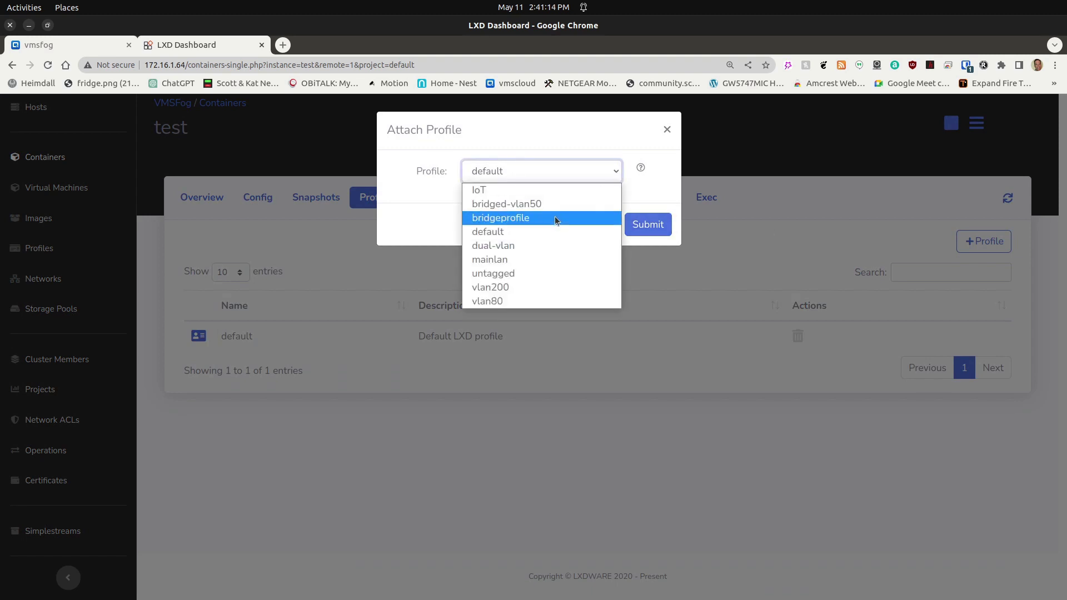
click(508, 302)
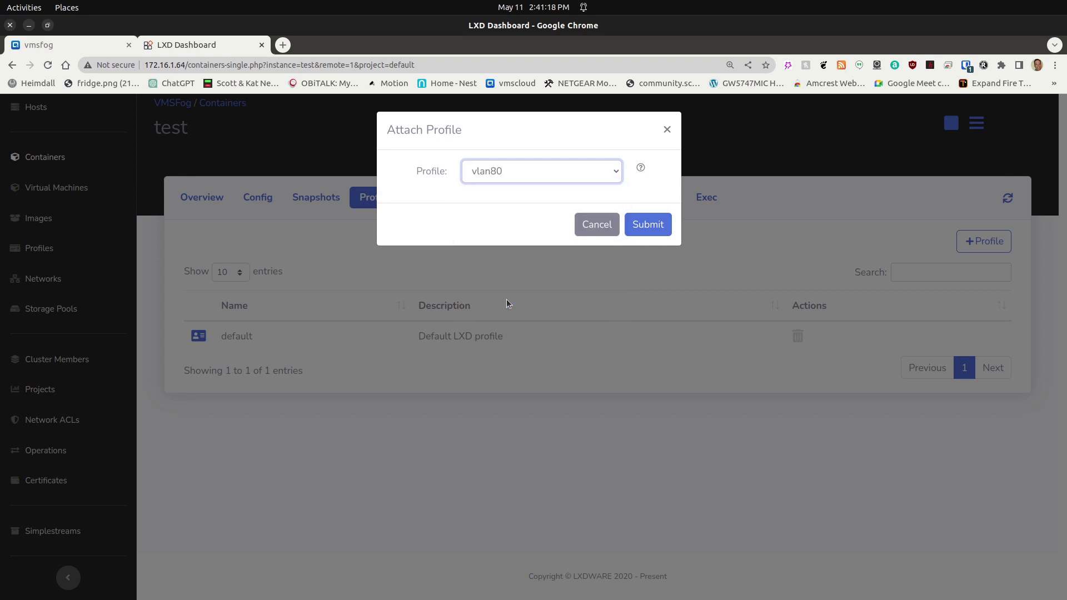
click(635, 225)
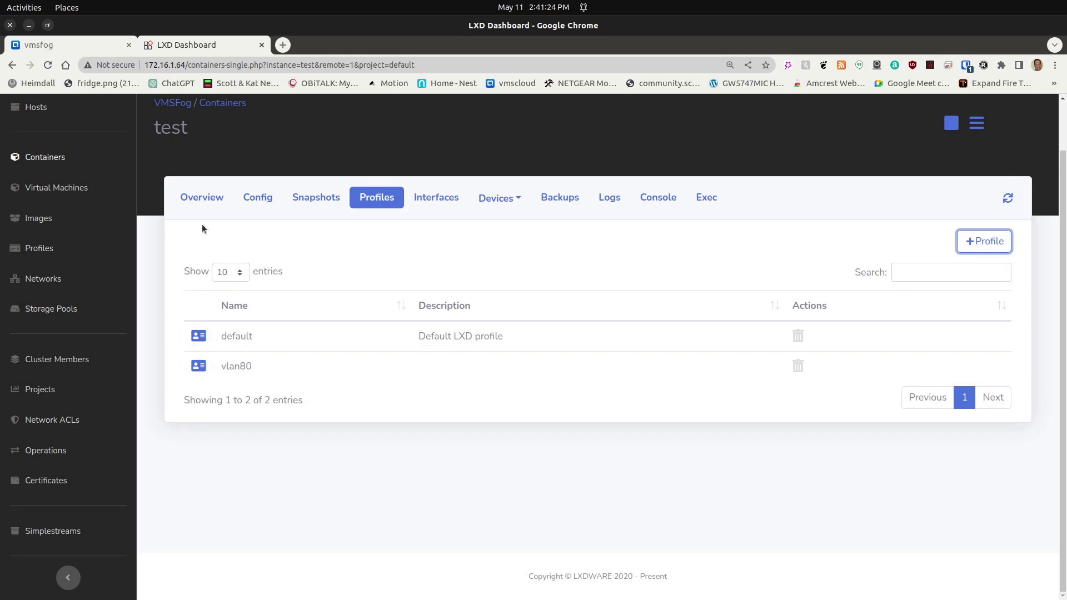
click(201, 198)
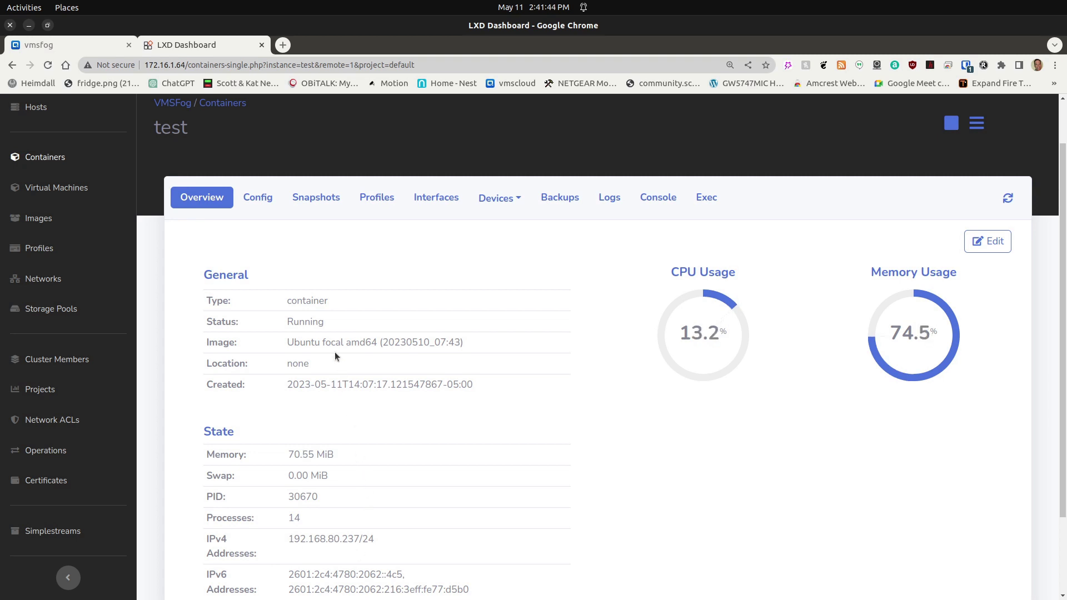
Step: Browse the QNAP topology overview and Interfaces list, then view the Virtualization Station VM list
click(65, 44)
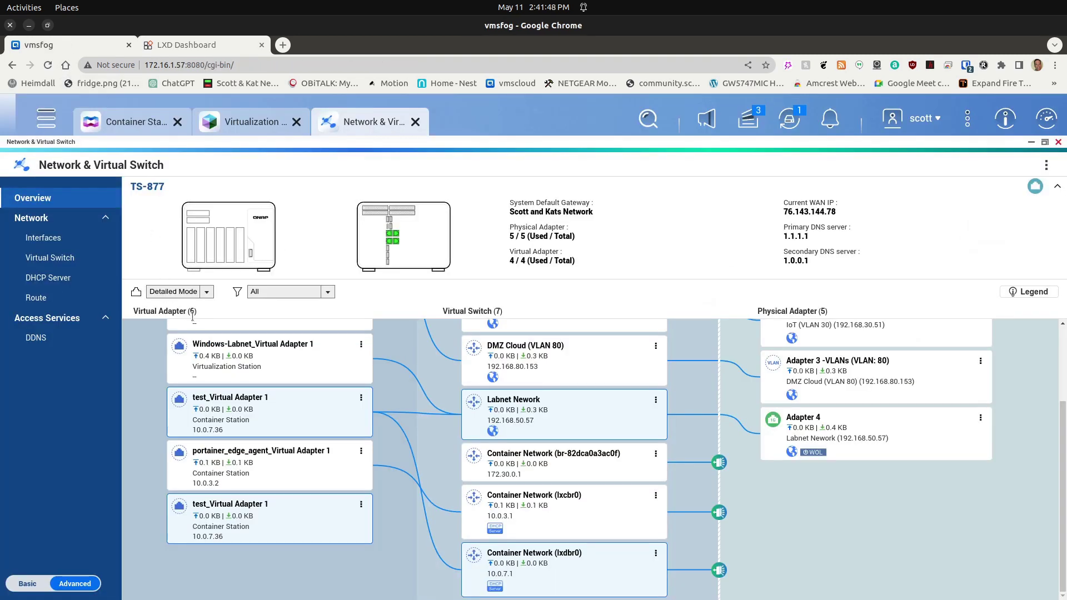
scroll(303, 435, up, 2)
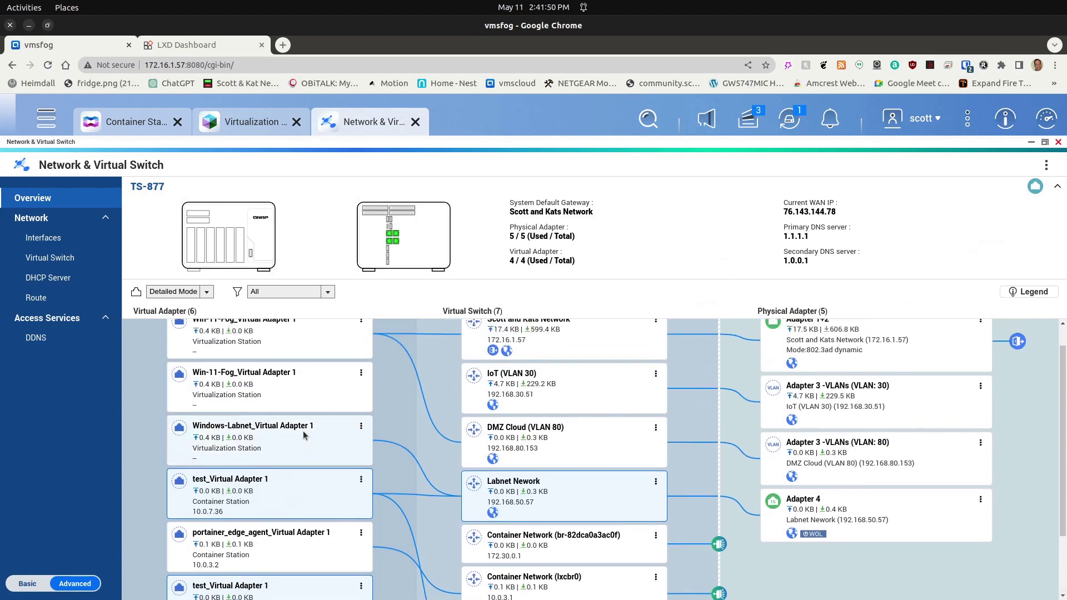
click(44, 240)
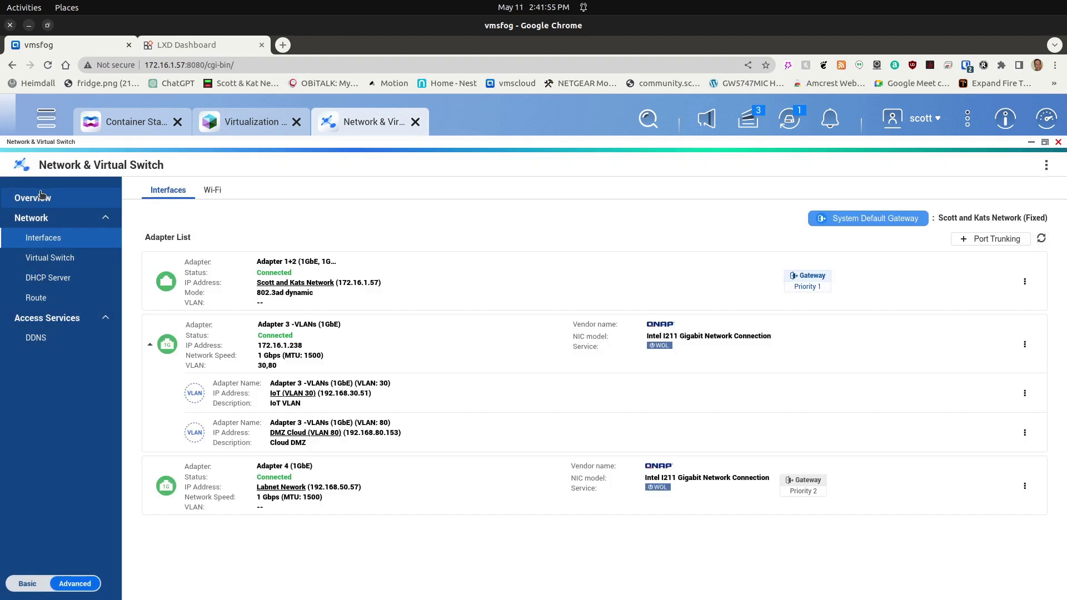
click(40, 196)
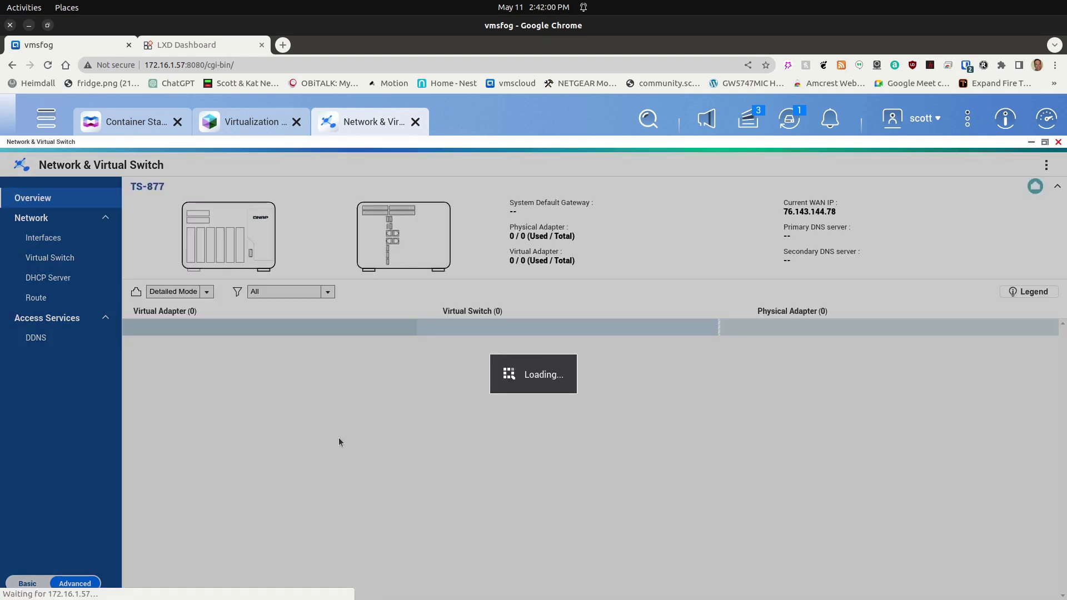
scroll(392, 470, down, 2)
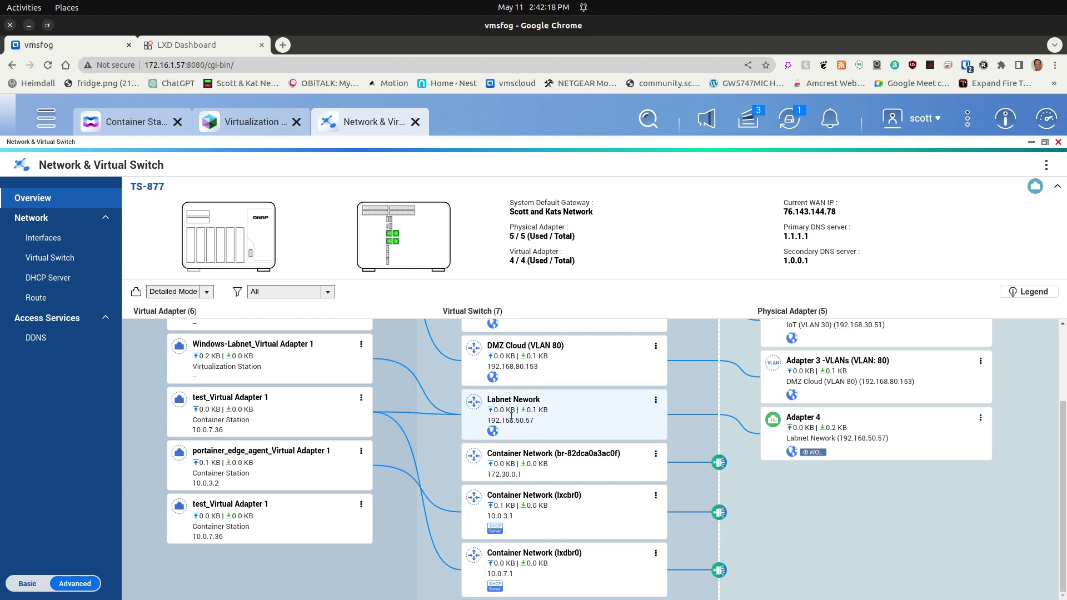
scroll(511, 417, up, 2)
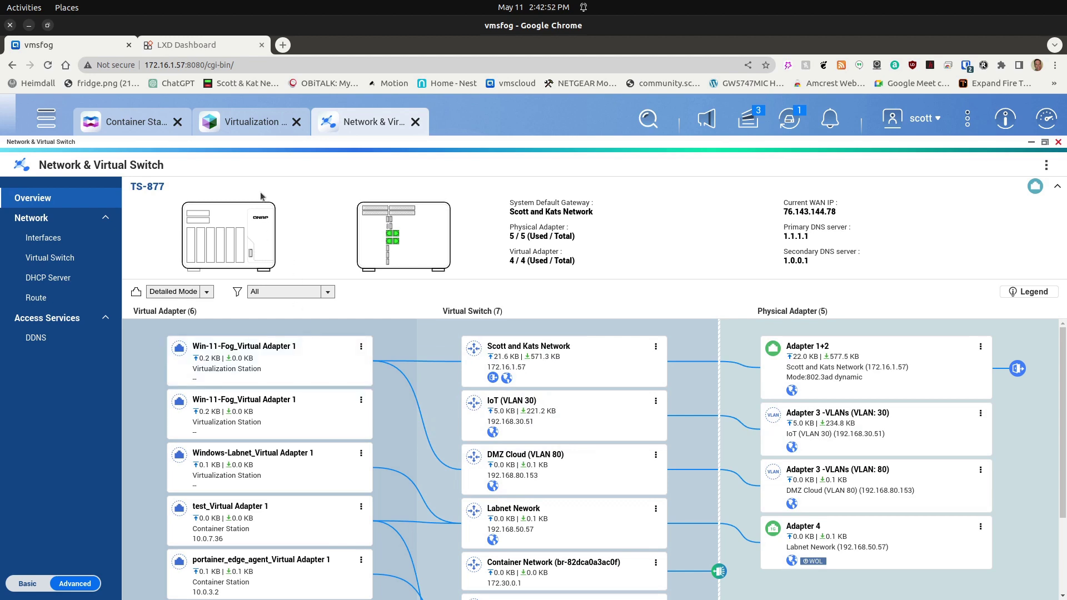
click(252, 124)
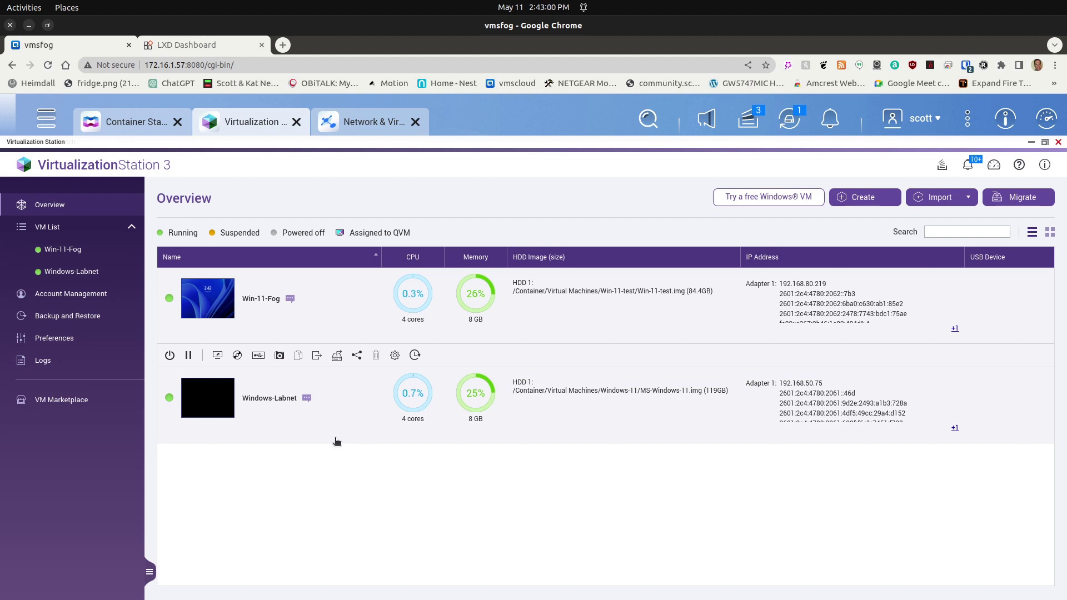
Step: Compare Network & Virtual Switch with Virtualization Station and open Win-11-Fog's settings
click(359, 121)
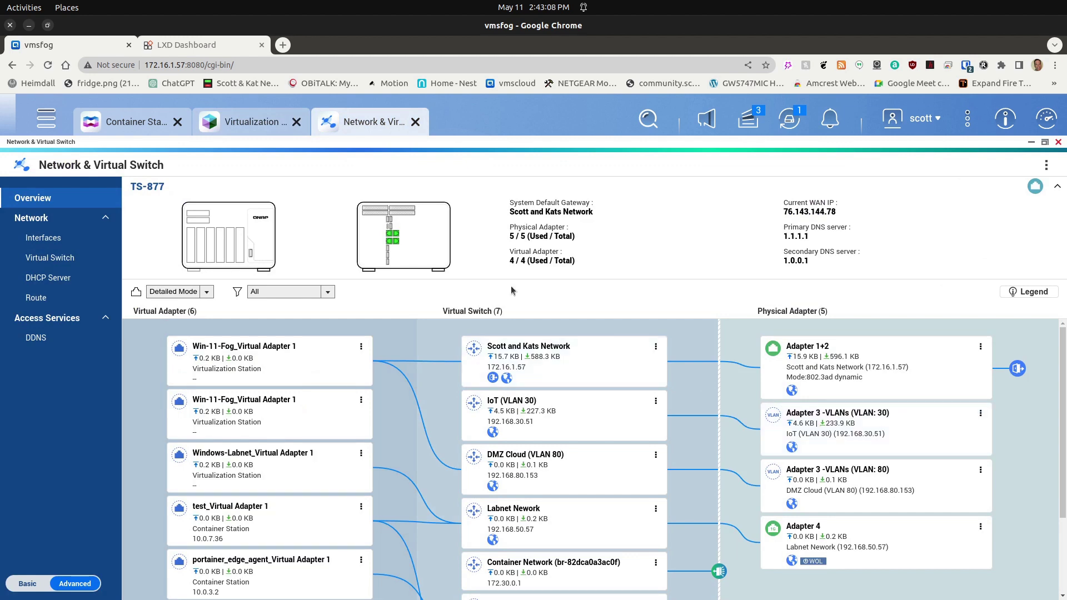
click(249, 123)
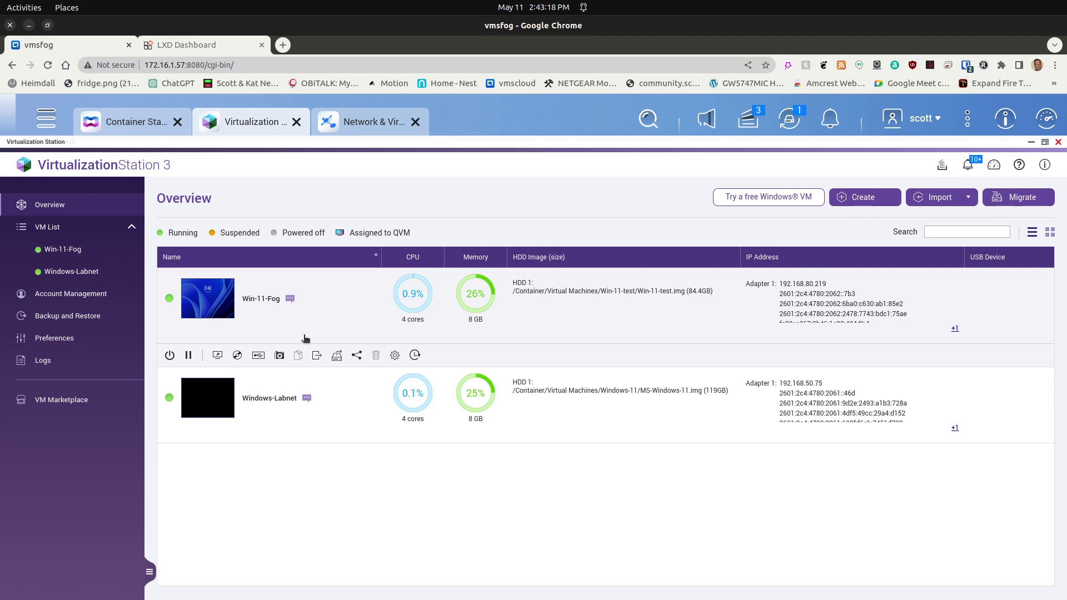
click(394, 355)
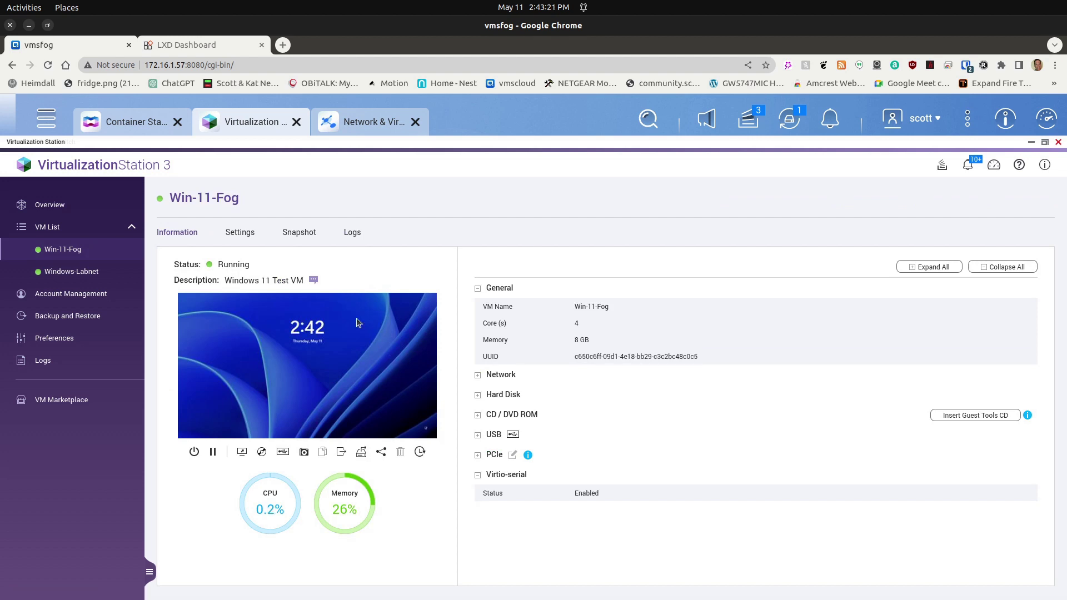
click(240, 233)
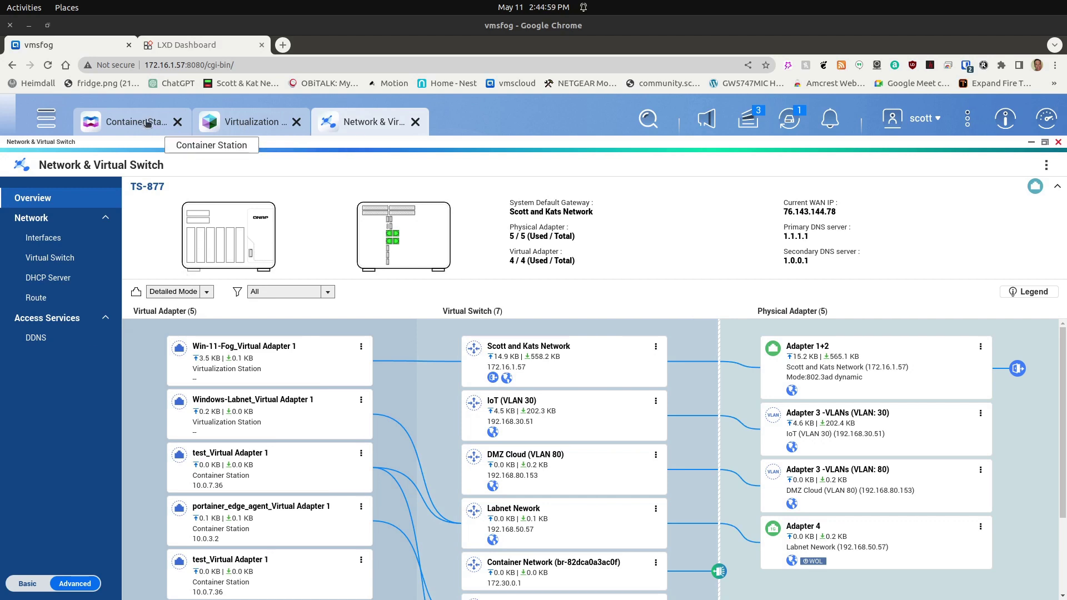
Step: Open the vlan80 profile's JSON (macvlan on qvs0, VLAN 80) from the LXD Dashboard Profiles list
click(172, 45)
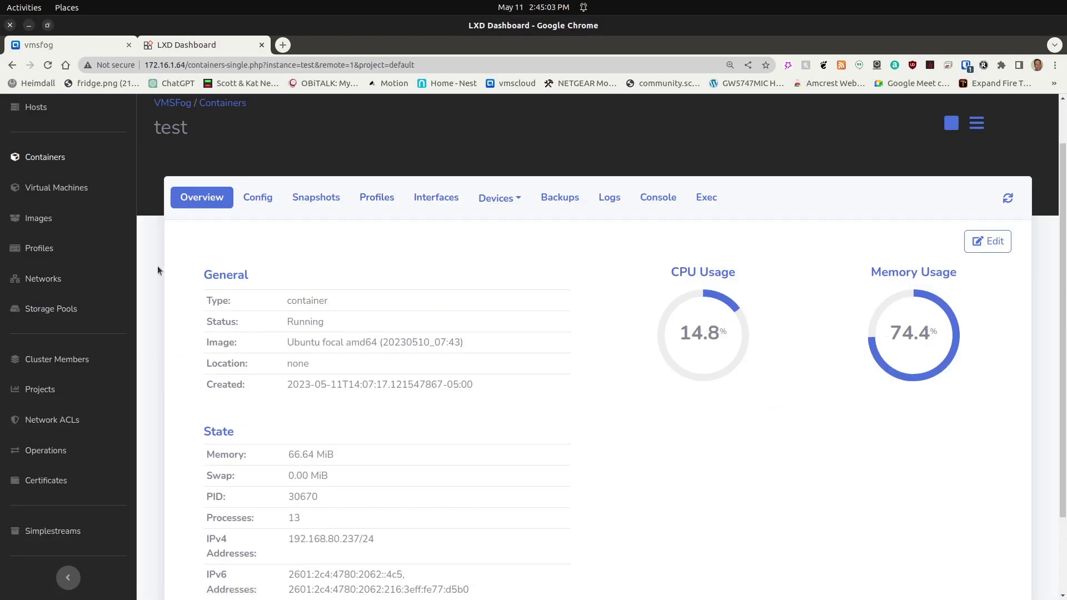
click(38, 248)
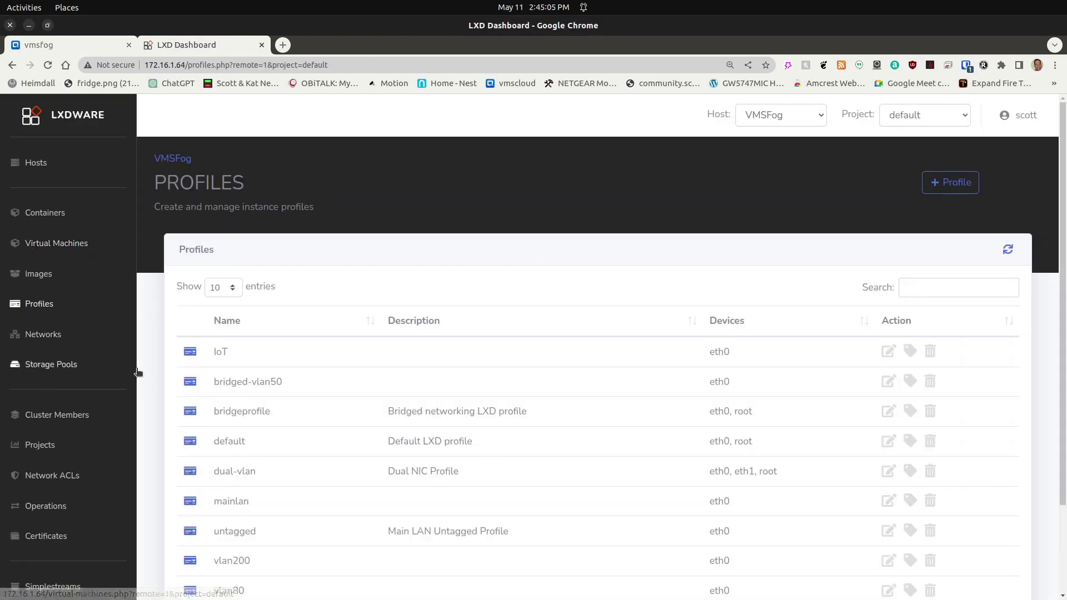
scroll(290, 526, down, 3)
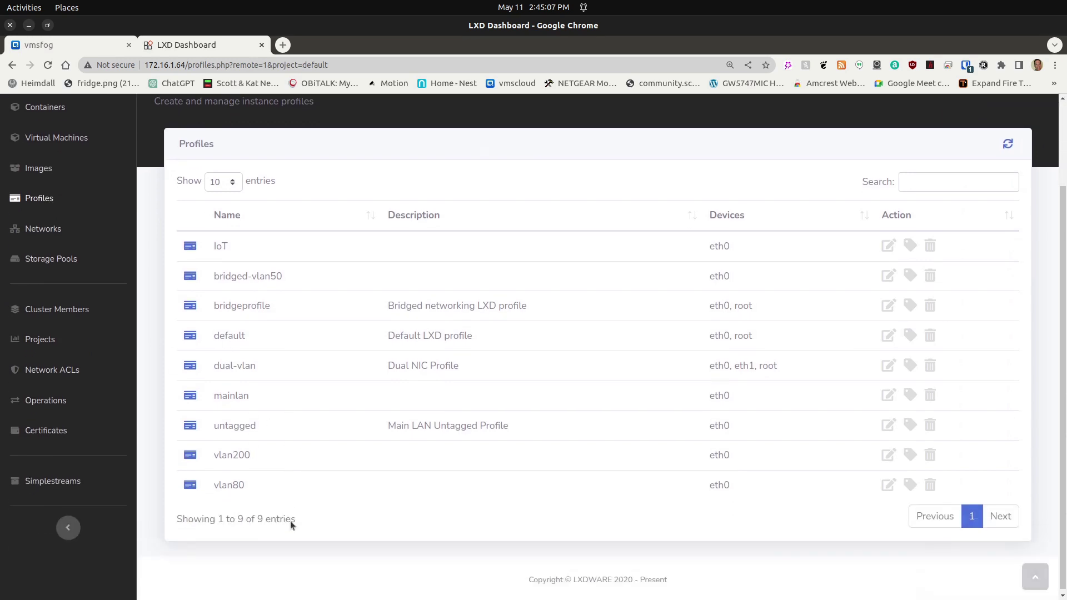
click(889, 481)
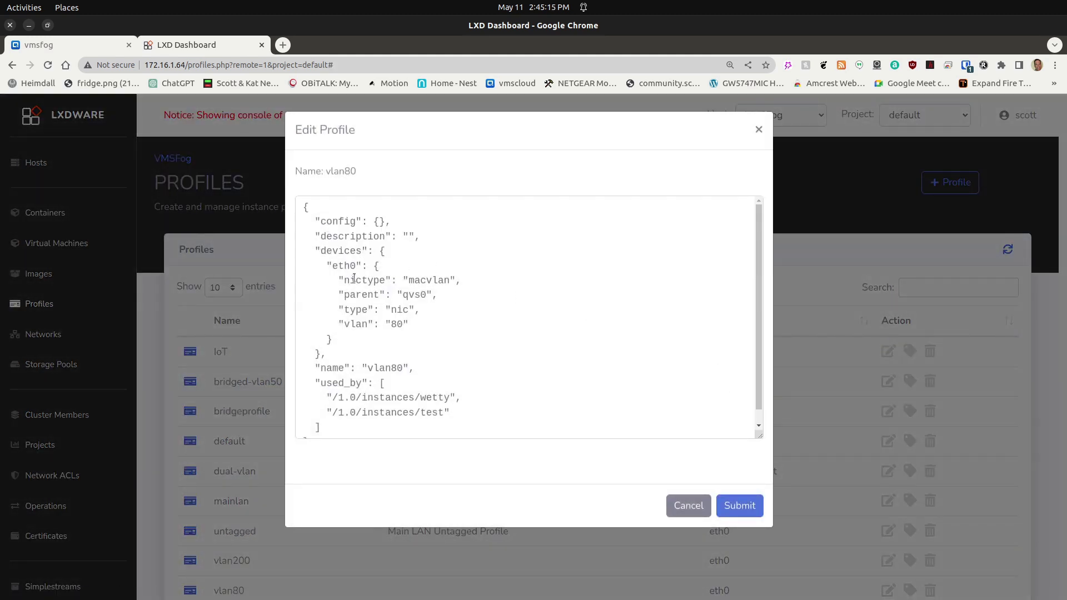
Step: Highlight the qvs0 parent value, then cancel the vlan80 editor without saving
drag(403, 294, 430, 293)
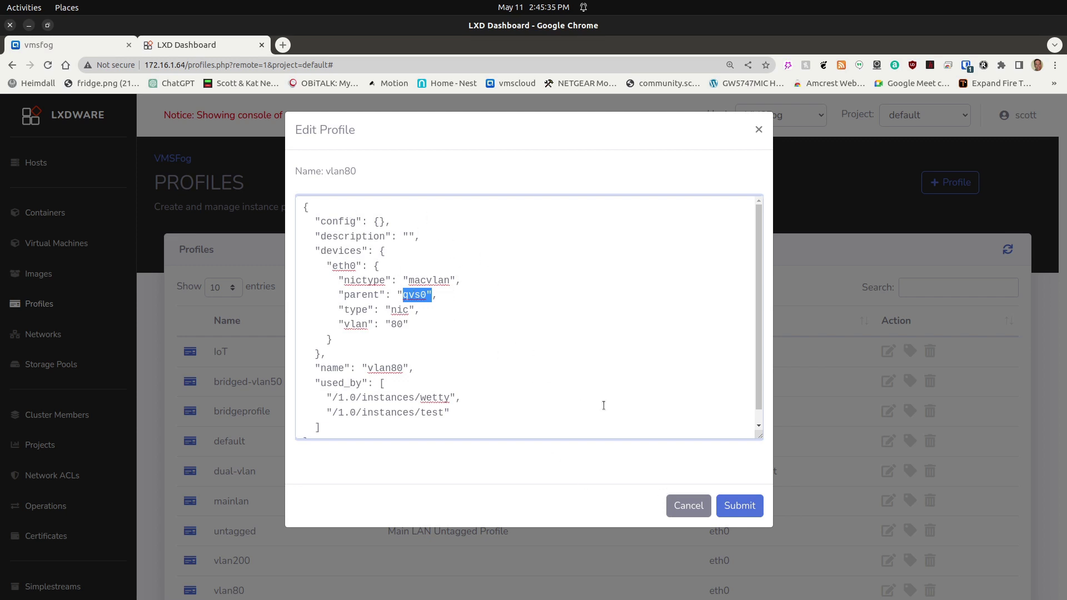
click(686, 505)
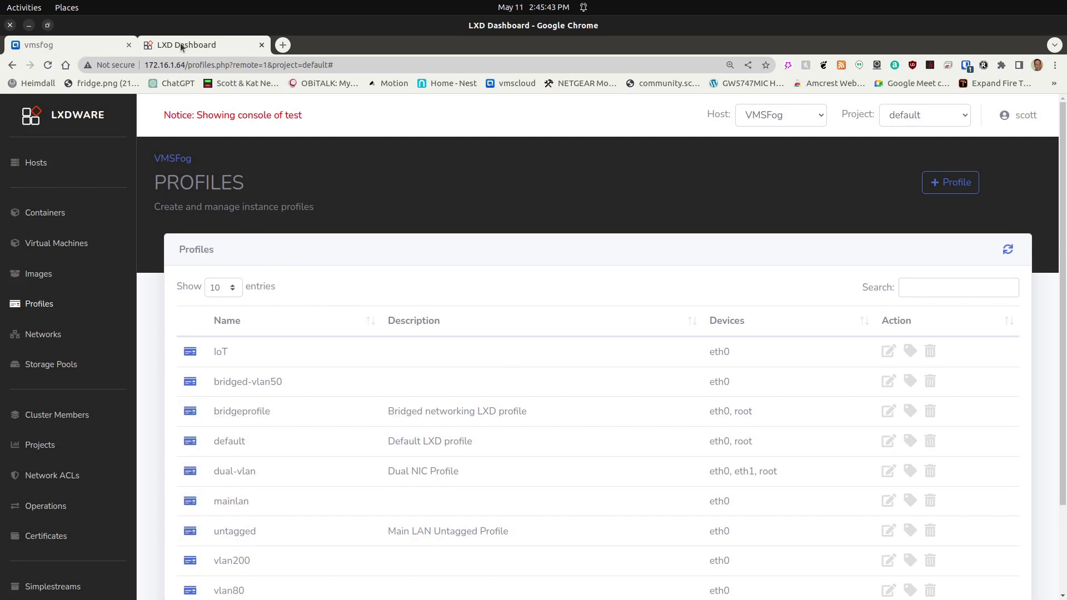
Step: Review the QNAP topology's seven virtual switches, including IoT (VLAN 30) and DMZ Cloud (VLAN 80)
click(92, 43)
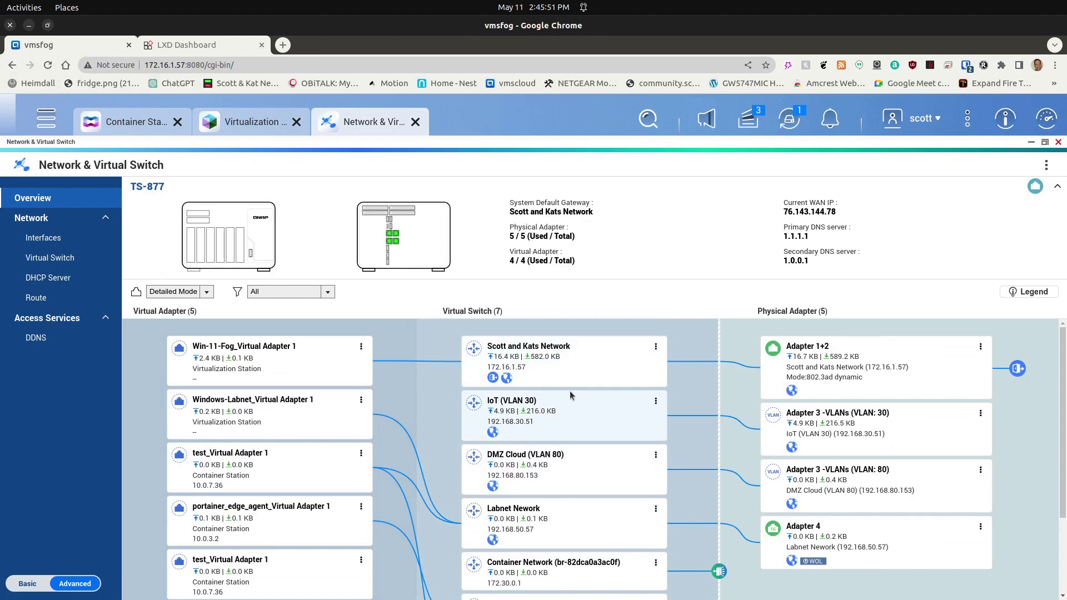
scroll(569, 395, down, 1)
scroll(569, 395, up, 1)
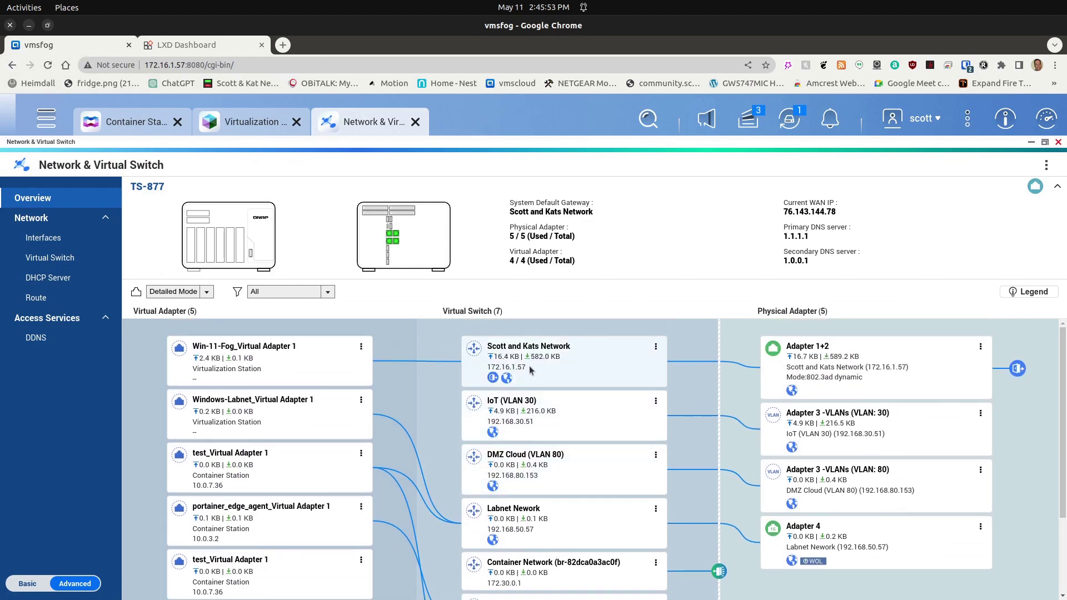